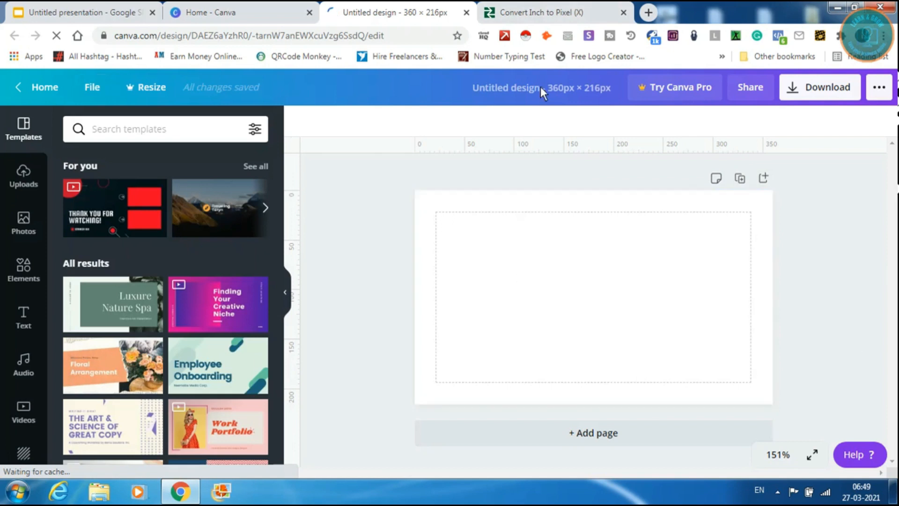
- Convert .25 inch to pixels in the inch-to-pixel converter and return to the Canva design
{"action": "left_click", "coordinate": [526, 13]}
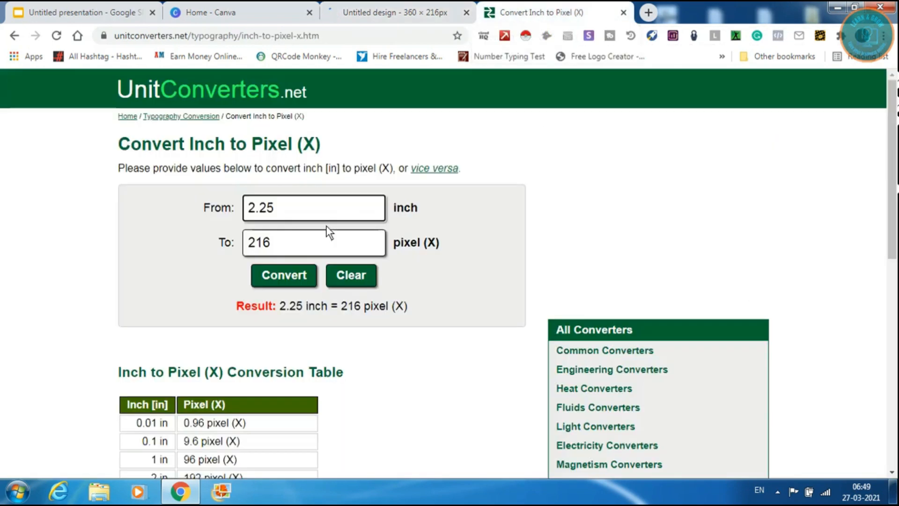
{"action": "double_click", "coordinate": [273, 208]}
{"action": "key", "text": "BackSpace"}
{"action": "type", "text": ".25"}
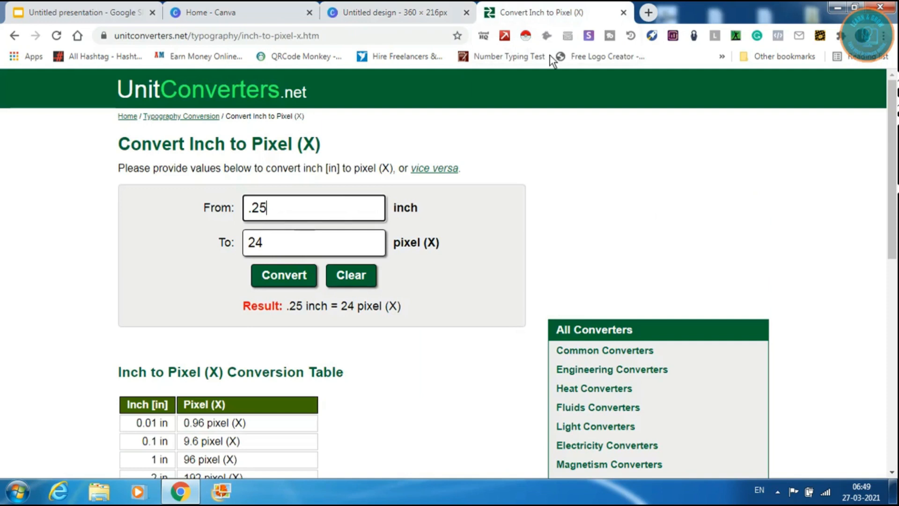
{"action": "left_click", "coordinate": [406, 10]}
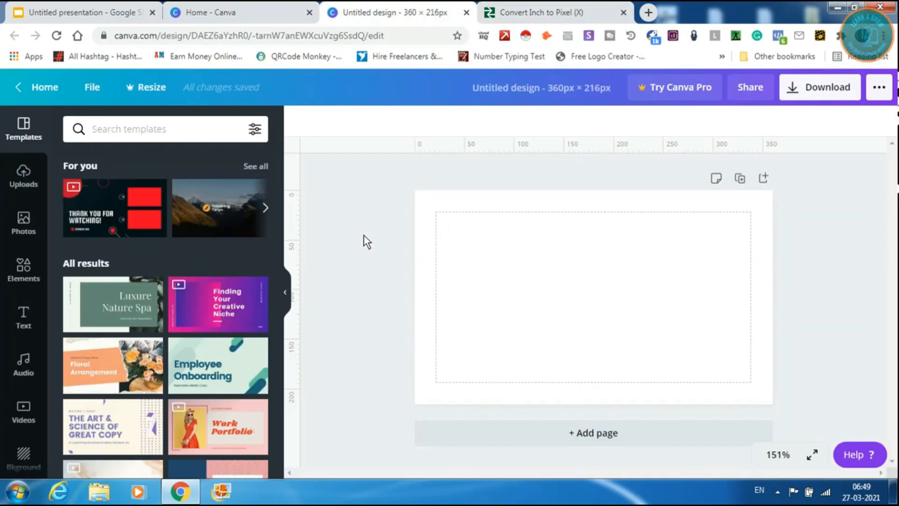
- Add a vertical guide at 22 px along the page's left margin and hide the margins
{"action": "left_click_drag", "start_coordinate": [294, 221], "coordinate": [441, 233]}
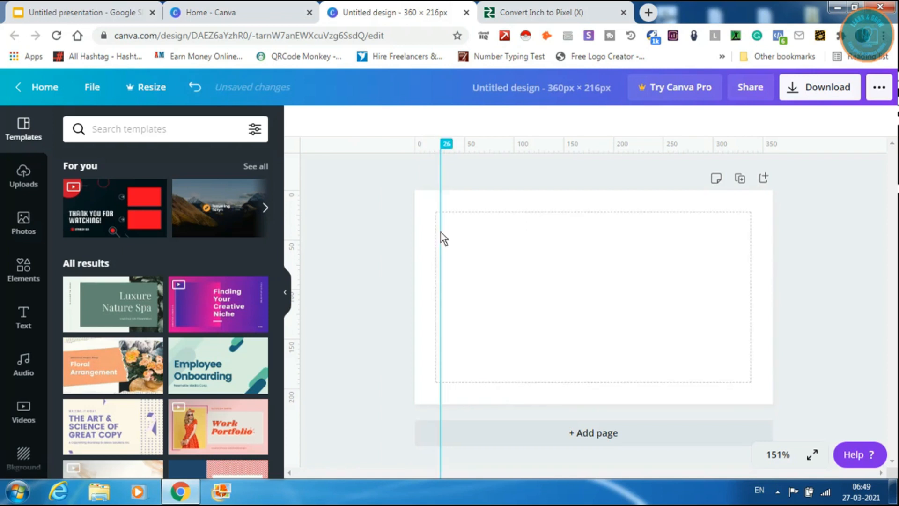
{"action": "left_click_drag", "start_coordinate": [440, 233], "coordinate": [440, 234]}
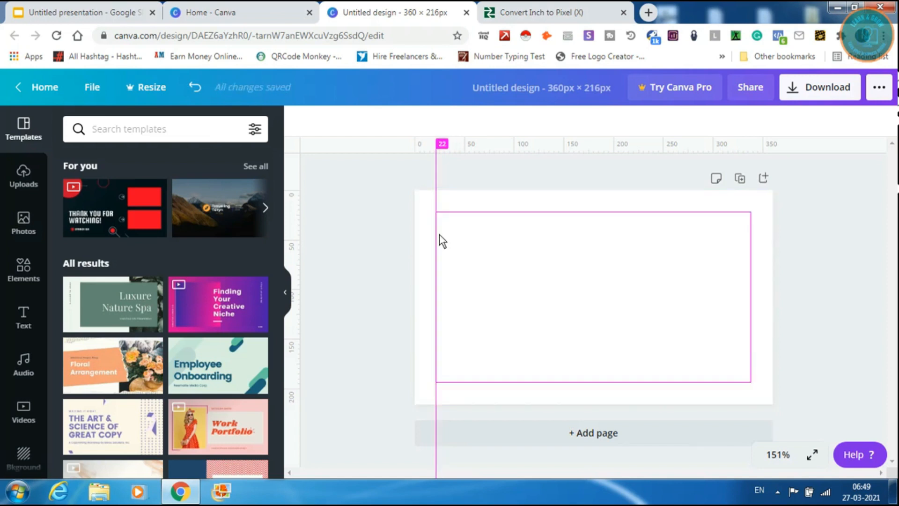
{"action": "left_click", "coordinate": [99, 90]}
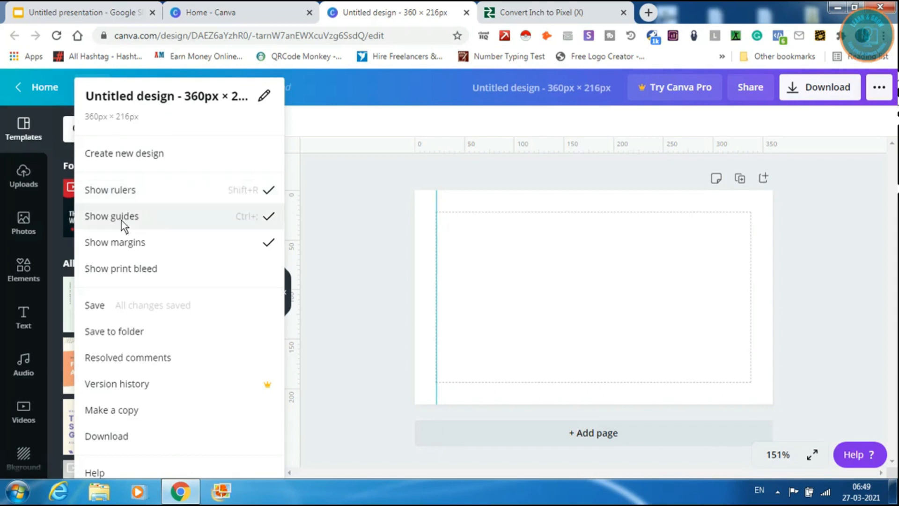
{"action": "left_click", "coordinate": [121, 242]}
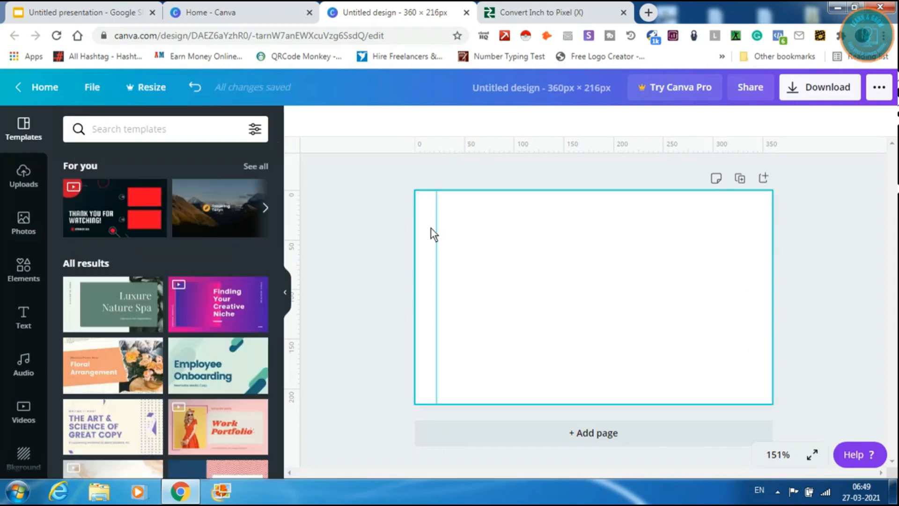
- Try to fine-tune the left vertical guide's position at 200% zoom, and restore the previous zoom level
{"action": "mouse_move", "coordinate": [437, 232]}
{"action": "left_mouse_down"}
{"action": "mouse_move", "coordinate": [429, 237]}
{"action": "mouse_move", "coordinate": [440, 242]}
{"action": "left_mouse_up"}
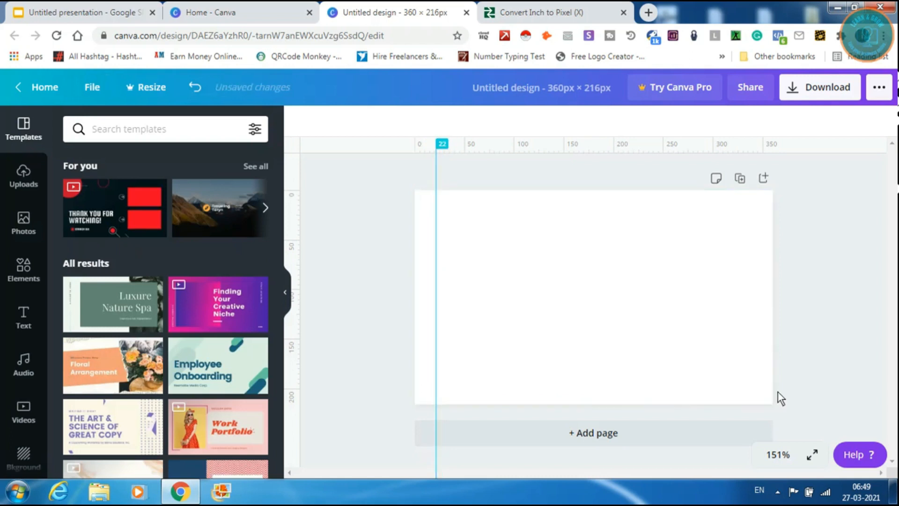
{"action": "left_click", "coordinate": [778, 457]}
{"action": "left_click", "coordinate": [768, 196]}
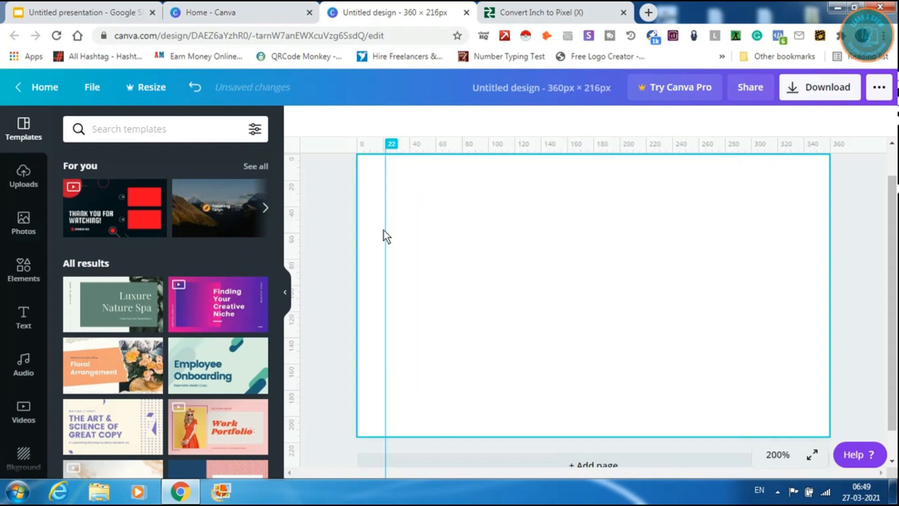
{"action": "mouse_move", "coordinate": [387, 214]}
{"action": "left_mouse_down"}
{"action": "mouse_move", "coordinate": [399, 214]}
{"action": "mouse_move", "coordinate": [392, 219]}
{"action": "left_mouse_up"}
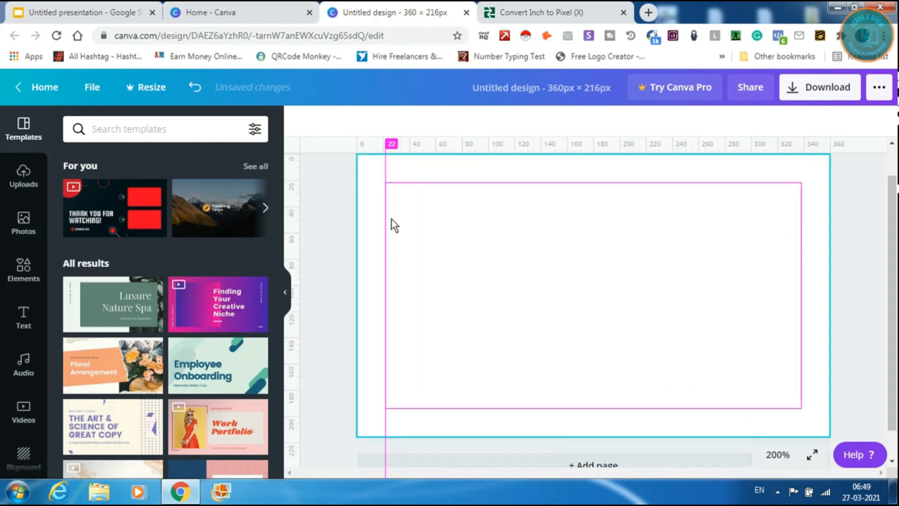
{"action": "left_click_drag", "start_coordinate": [391, 219], "coordinate": [394, 218]}
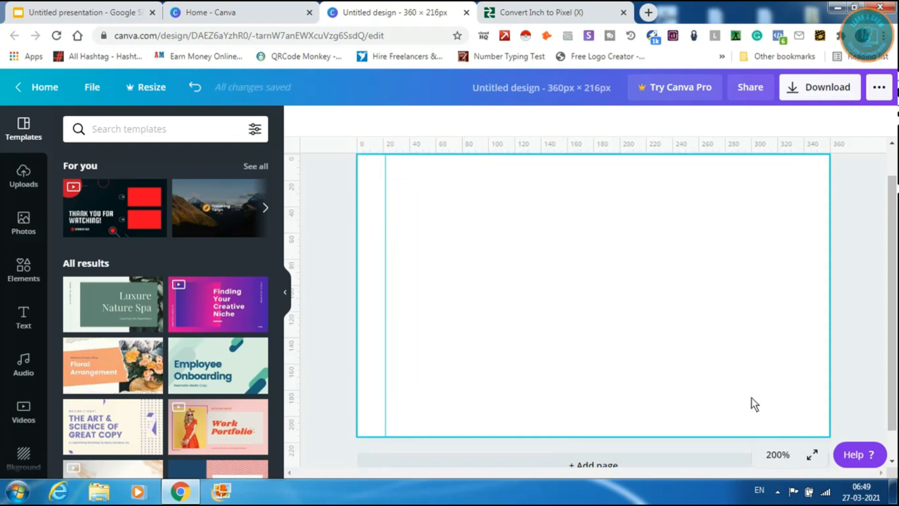
{"action": "left_click", "coordinate": [770, 455]}
{"action": "left_click", "coordinate": [760, 389]}
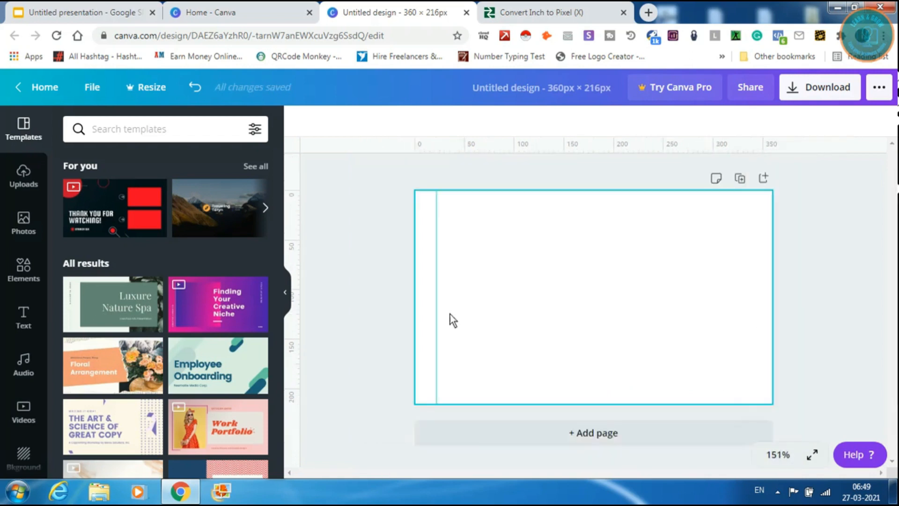
- Add a vertical guide at 338 px on the right margin, and horizontal guides on the top margin and at 194 px near the bottom
{"action": "left_click_drag", "start_coordinate": [294, 233], "coordinate": [758, 234]}
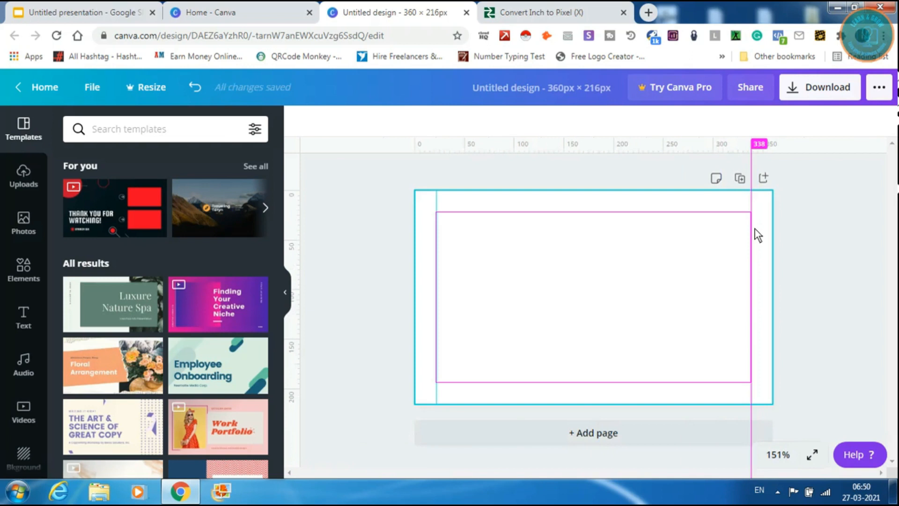
{"action": "left_click_drag", "start_coordinate": [756, 229], "coordinate": [755, 230]}
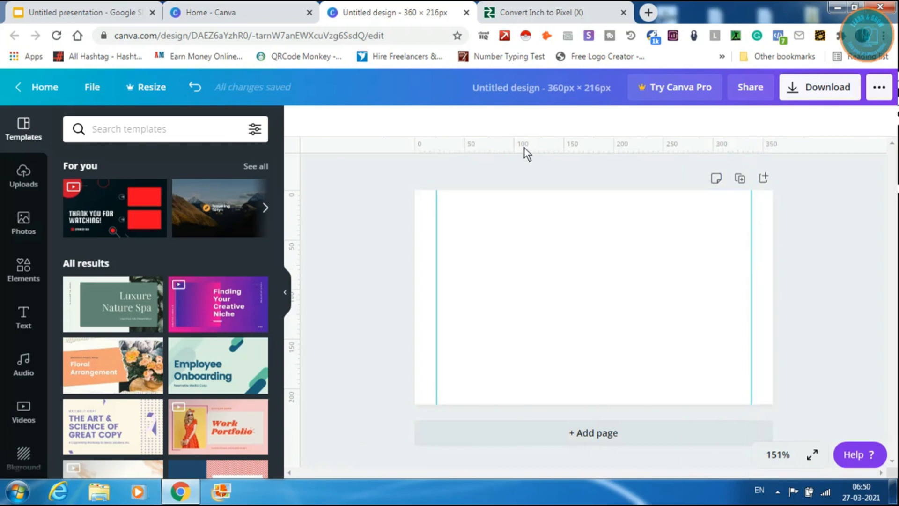
{"action": "left_click_drag", "start_coordinate": [524, 147], "coordinate": [522, 212]}
{"action": "left_click_drag", "start_coordinate": [518, 150], "coordinate": [523, 229]}
{"action": "left_click_drag", "start_coordinate": [520, 269], "coordinate": [514, 382]}
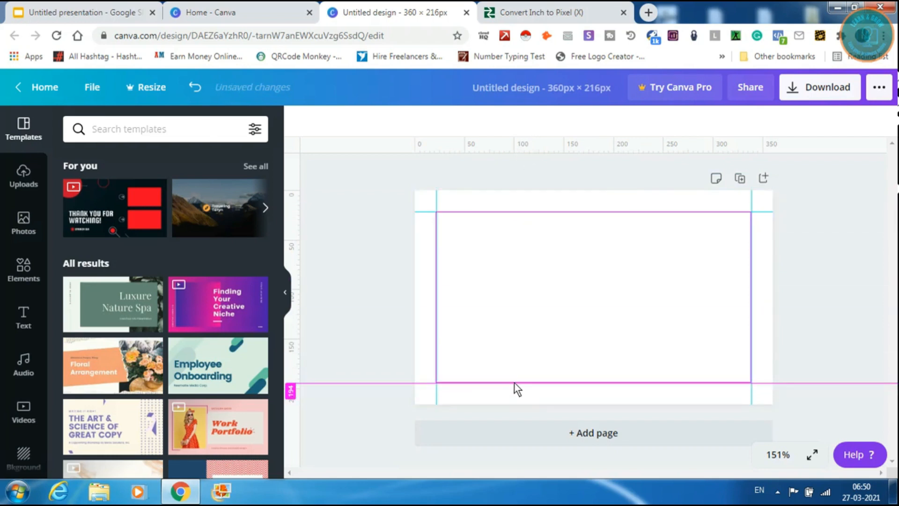
{"action": "left_click_drag", "start_coordinate": [515, 382], "coordinate": [514, 382]}
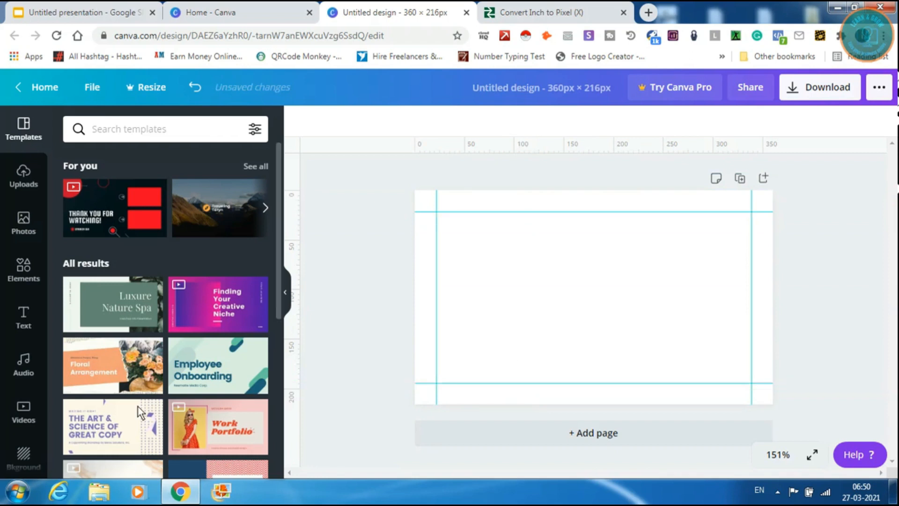
- Calculate 360 minus 24 in the Windows Calculator and compare the result with the guide positions in the design
{"action": "left_click", "coordinate": [19, 491]}
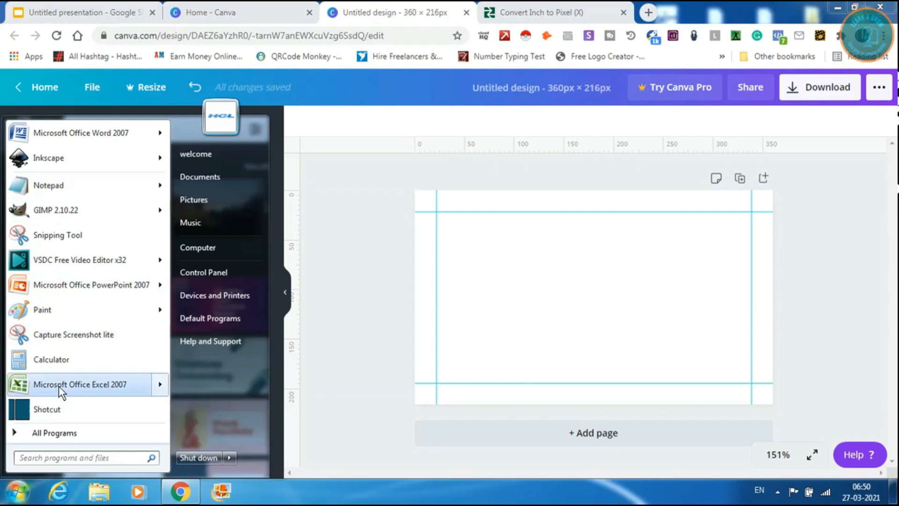
{"action": "left_click", "coordinate": [59, 364]}
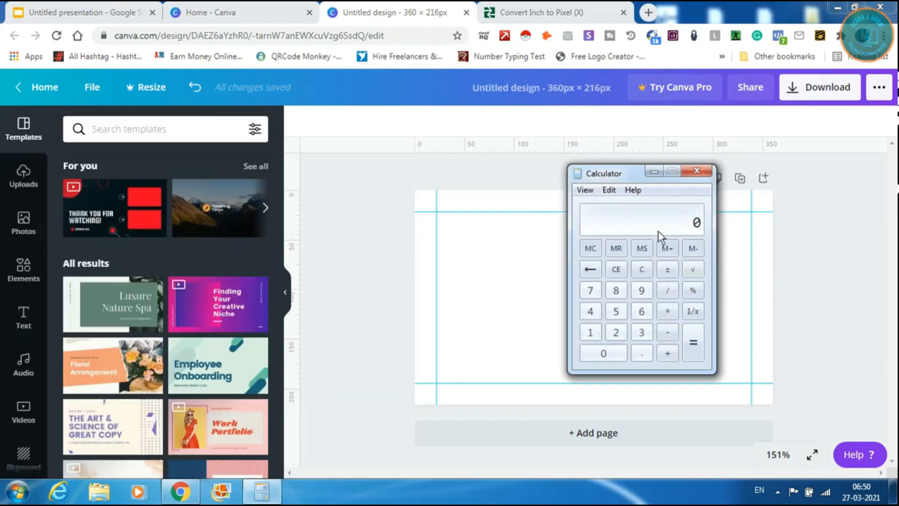
{"action": "type", "text": "360"}
{"action": "key", "text": "minus"}
{"action": "type", "text": "24"}
{"action": "key", "text": "Return"}
{"action": "left_click", "coordinate": [364, 384]}
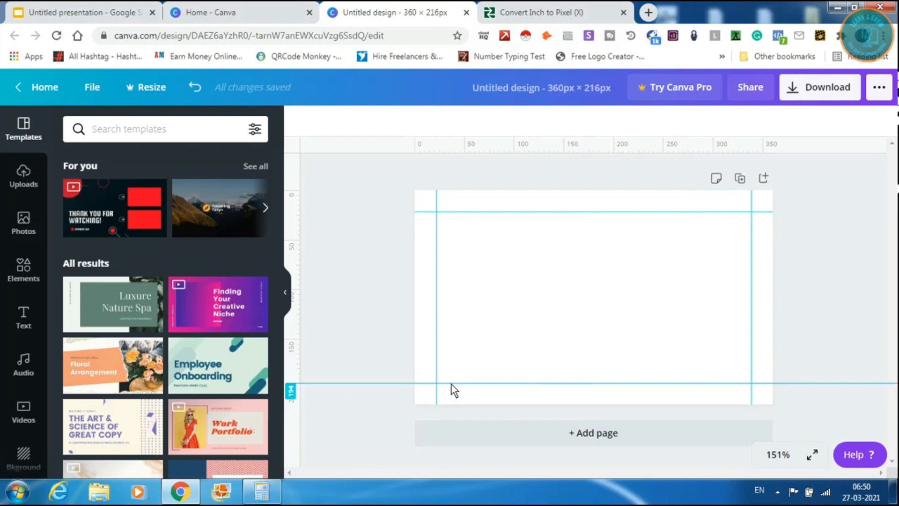
{"action": "left_click", "coordinate": [259, 490]}
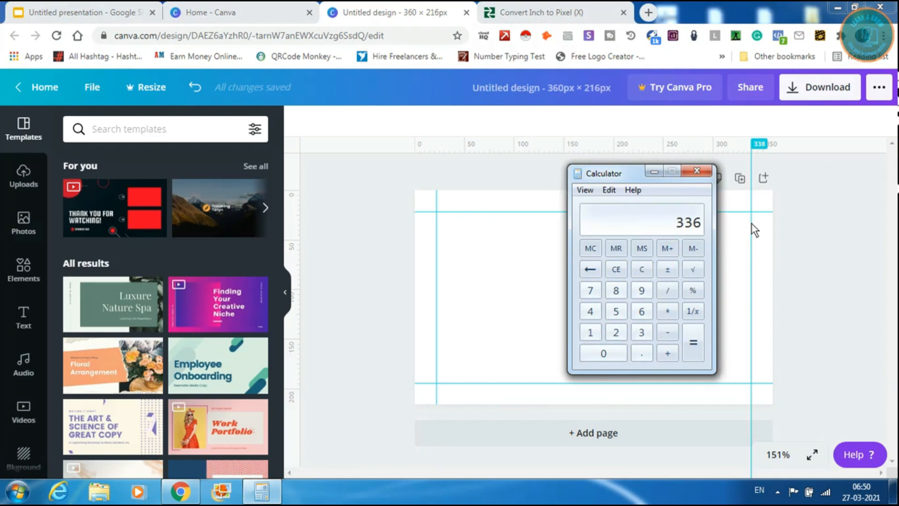
{"action": "left_click", "coordinate": [803, 219]}
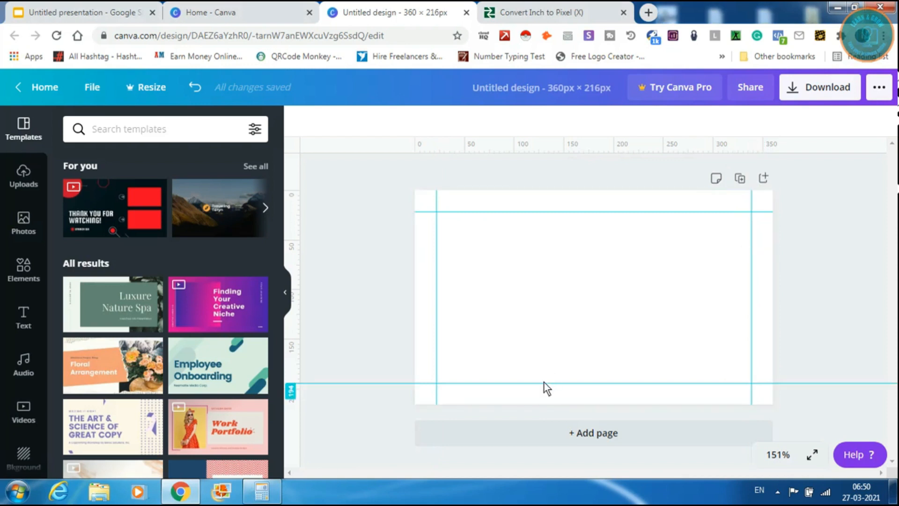
{"action": "left_click", "coordinate": [262, 491]}
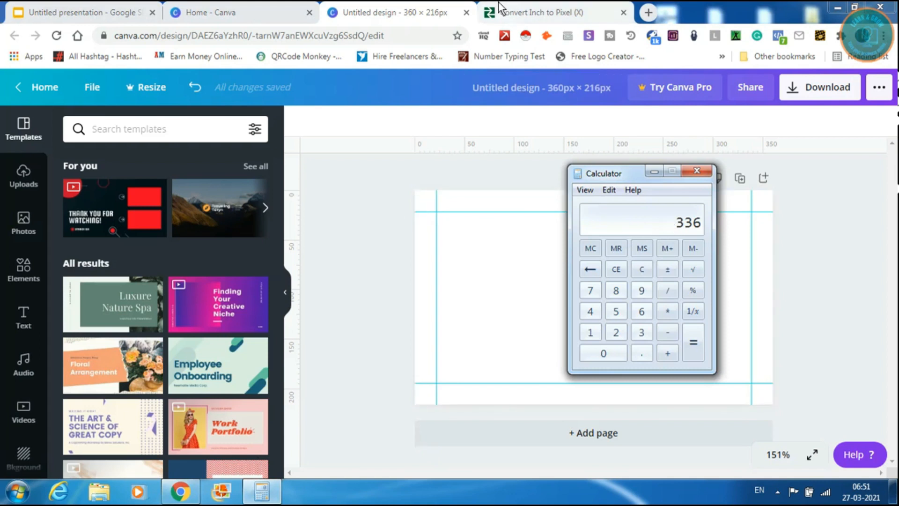
- Convert 2.25 inches to pixels in the inch-to-pixel converter and return to the Canva design
{"action": "left_click", "coordinate": [538, 12]}
{"action": "left_click_drag", "start_coordinate": [276, 209], "coordinate": [216, 208]}
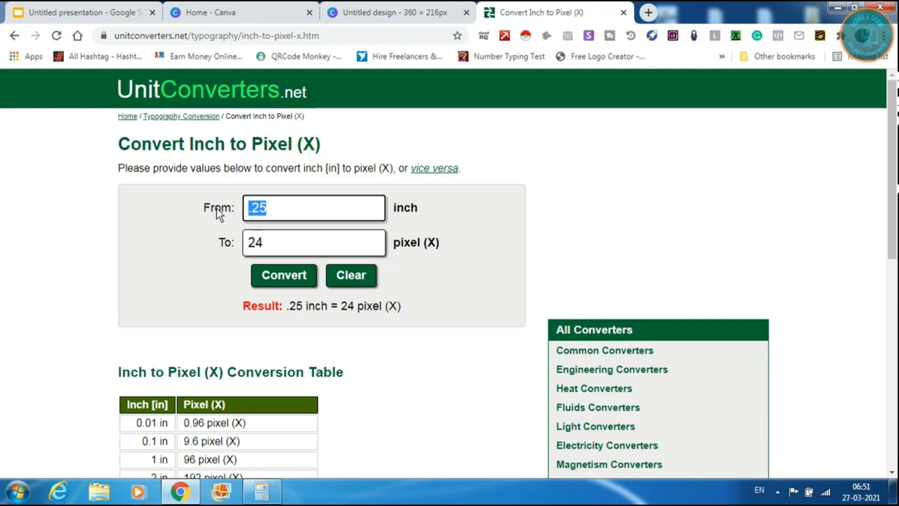
{"action": "type", "text": "2.25"}
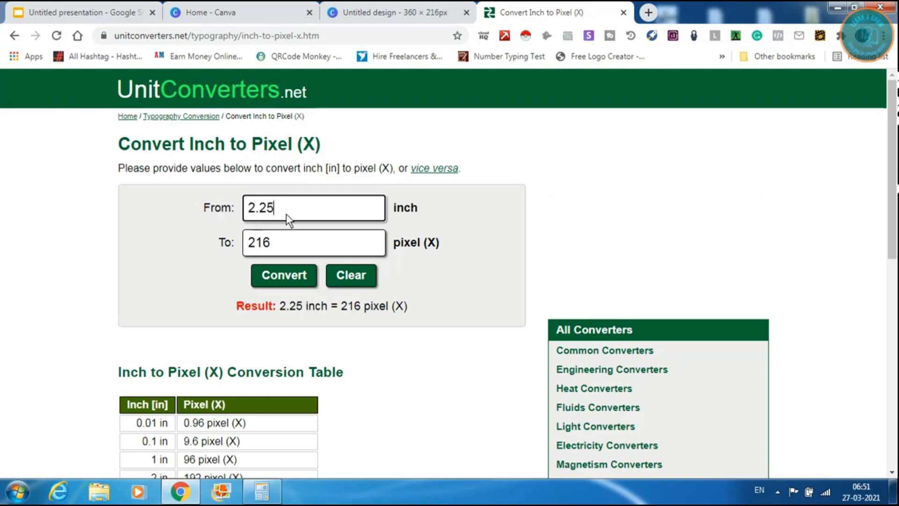
{"action": "left_click", "coordinate": [262, 491]}
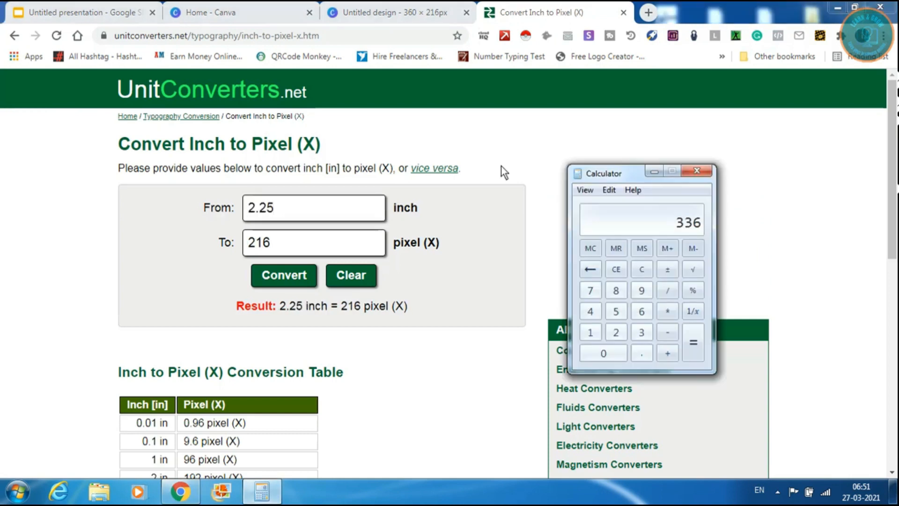
{"action": "left_click", "coordinate": [202, 14]}
{"action": "left_click", "coordinate": [389, 13]}
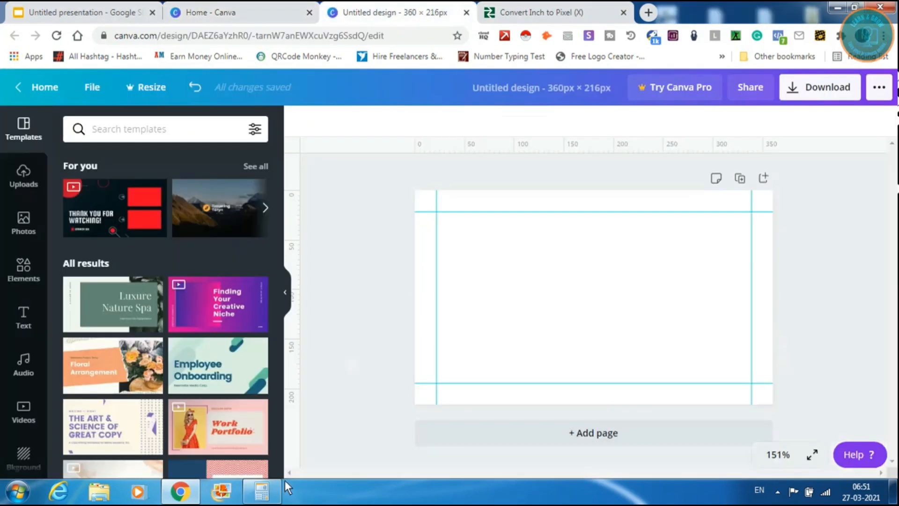
- Calculate 216 minus 22 in the Windows Calculator to check the bottom guide's position, and return to the design
{"action": "left_click", "coordinate": [271, 491]}
{"action": "type", "text": "216-22"}
{"action": "key", "text": "Return"}
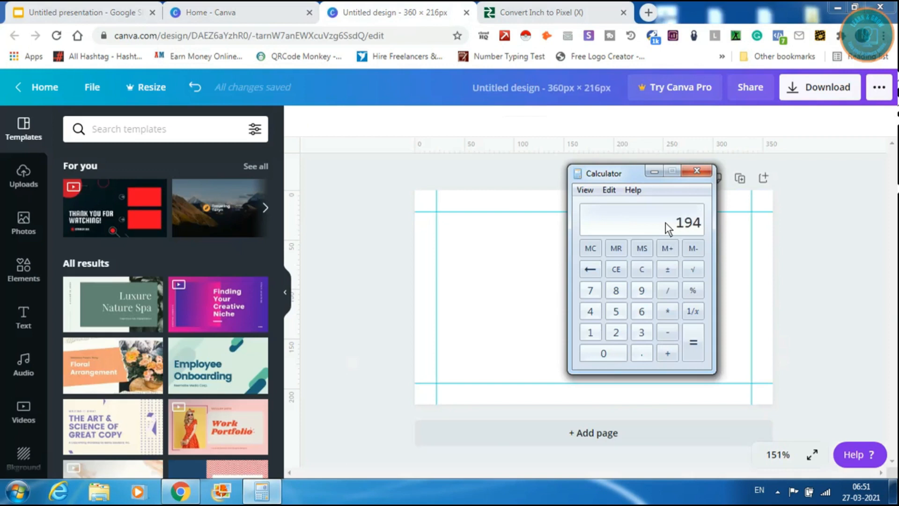
{"action": "left_click", "coordinate": [355, 398]}
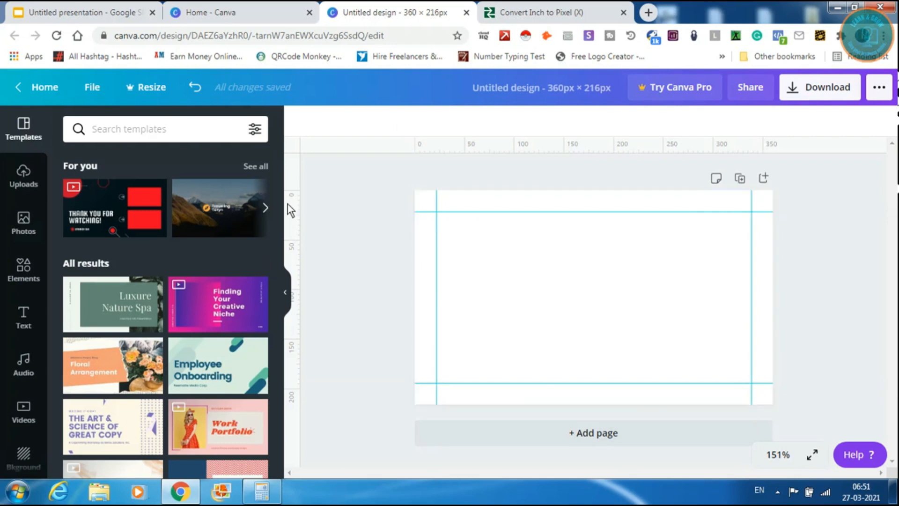
- Add a second vertical guide at about 41 px, just inside the left margin guide
{"action": "left_click_drag", "start_coordinate": [287, 204], "coordinate": [457, 234]}
{"action": "left_click", "coordinate": [260, 490]}
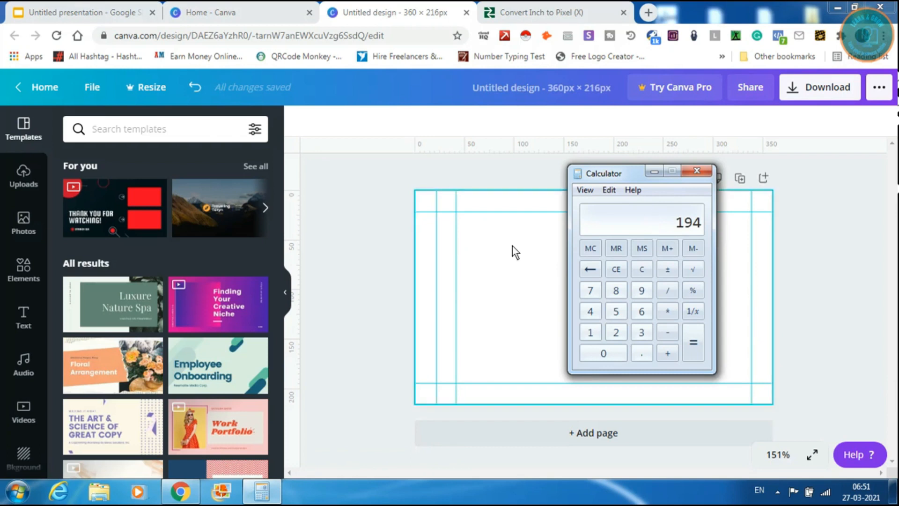
{"action": "mouse_move", "coordinate": [456, 244]}
{"action": "left_mouse_down"}
{"action": "mouse_move", "coordinate": [435, 249]}
{"action": "mouse_move", "coordinate": [456, 248]}
{"action": "left_mouse_up"}
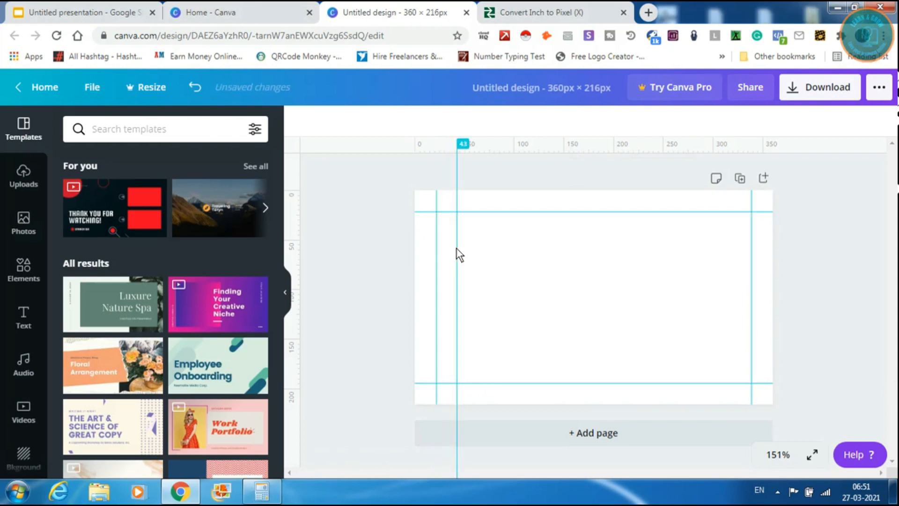
{"action": "left_click_drag", "start_coordinate": [456, 249], "coordinate": [455, 248]}
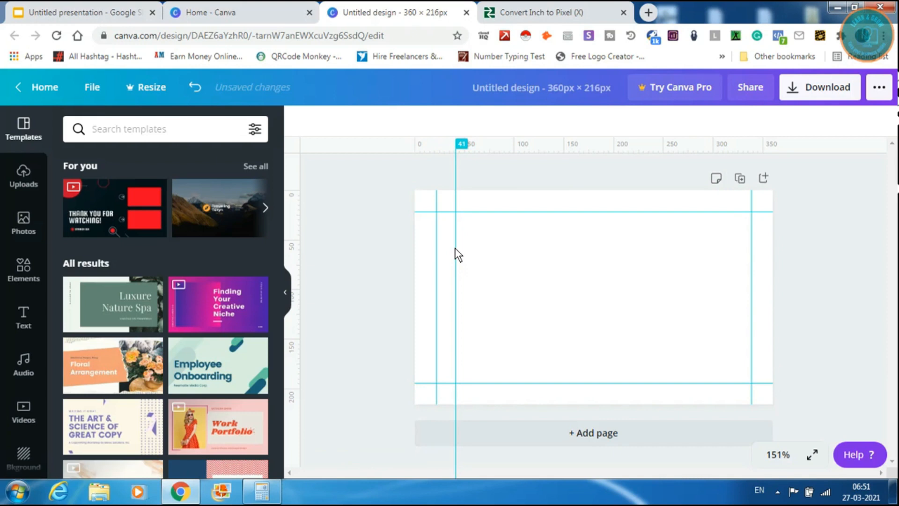
{"action": "left_click_drag", "start_coordinate": [458, 255], "coordinate": [458, 254]}
- Add a vertical guide at 319 px inside the right margin guide, and calculate 338 minus 22 in Calculator to check its position
{"action": "mouse_move", "coordinate": [294, 262]}
{"action": "left_mouse_down"}
{"action": "mouse_move", "coordinate": [753, 237]}
{"action": "mouse_move", "coordinate": [733, 242]}
{"action": "left_mouse_up"}
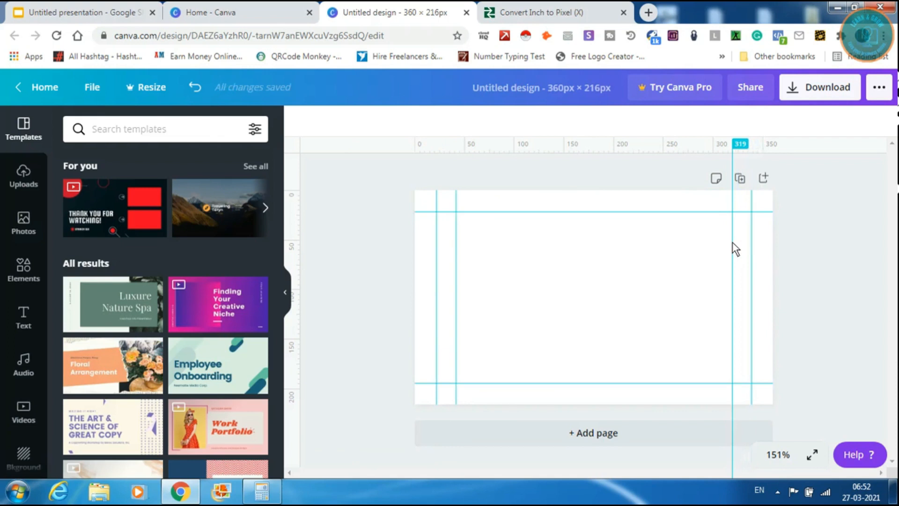
{"action": "left_click", "coordinate": [276, 491]}
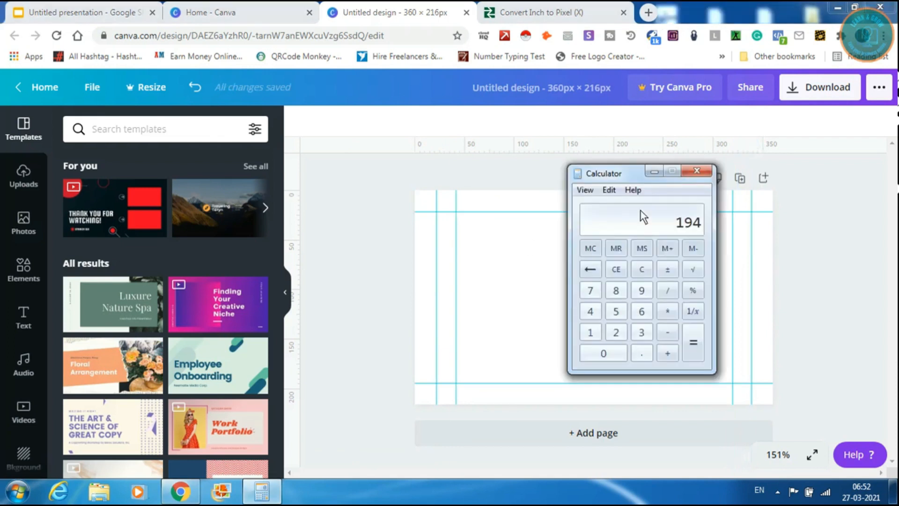
{"action": "type", "text": "338-22"}
{"action": "key", "text": "Return"}
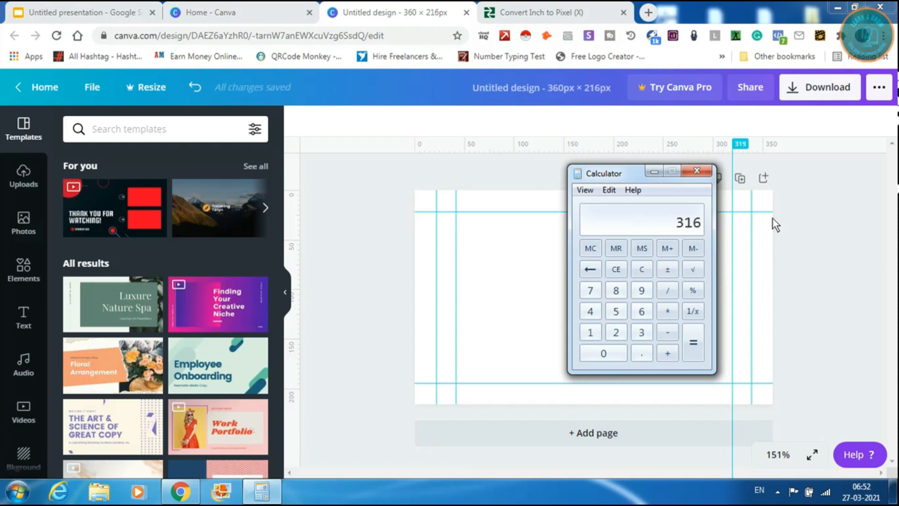
{"action": "left_click", "coordinate": [743, 252]}
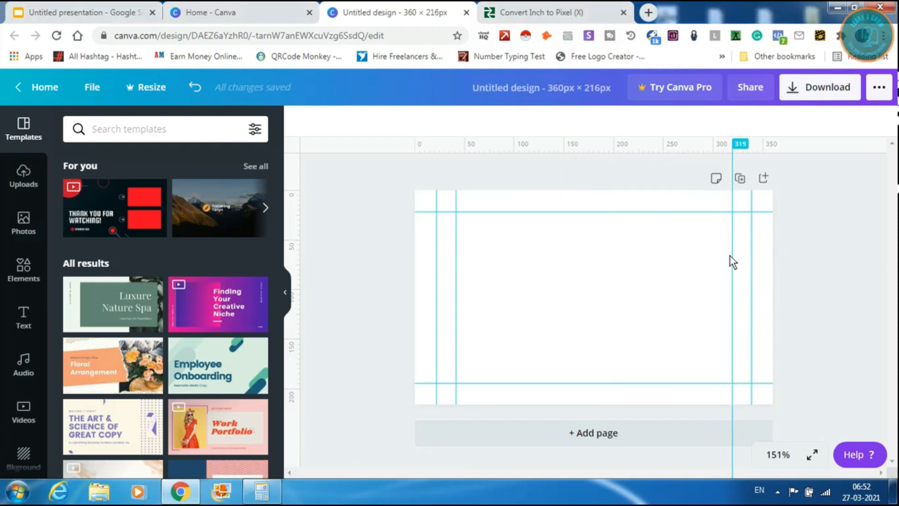
- Move the inner right vertical guide to about 316 px and add a second horizontal guide at about 44 px, below the top margin guide
{"action": "mouse_move", "coordinate": [727, 256]}
{"action": "left_mouse_down"}
{"action": "mouse_move", "coordinate": [717, 256]}
{"action": "mouse_move", "coordinate": [725, 255]}
{"action": "left_mouse_up"}
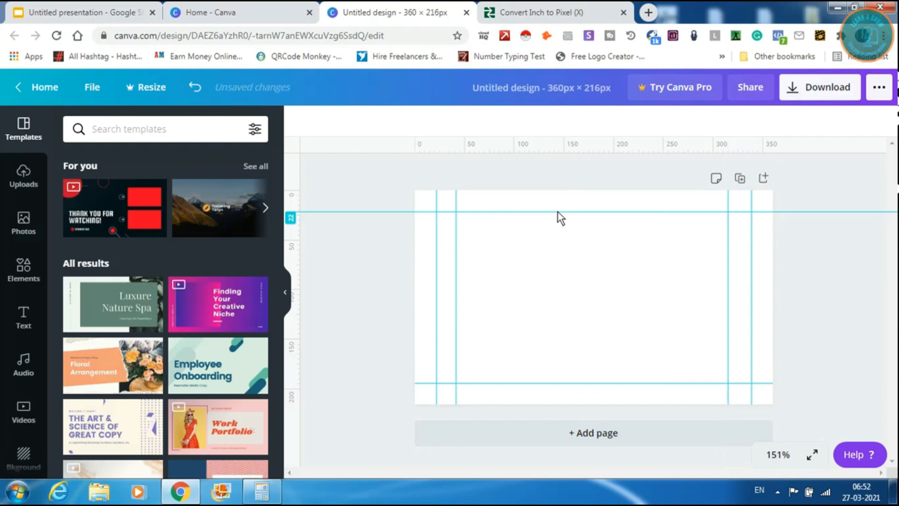
{"action": "left_click_drag", "start_coordinate": [578, 218], "coordinate": [576, 234]}
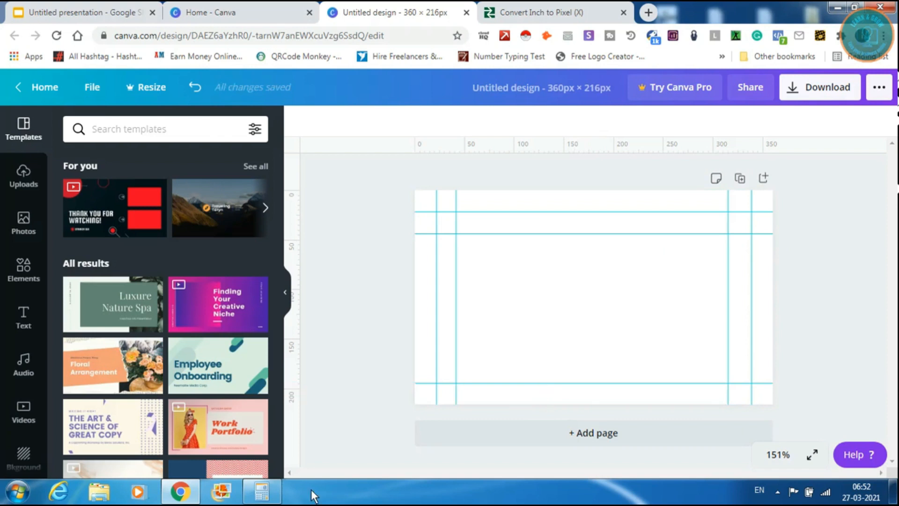
- Calculate 194 minus 22 in Calculator, and add a horizontal guide at 172 px above the design's bottom margin guide
{"action": "left_click", "coordinate": [262, 491]}
{"action": "type", "text": "194-22"}
{"action": "key", "text": "Return"}
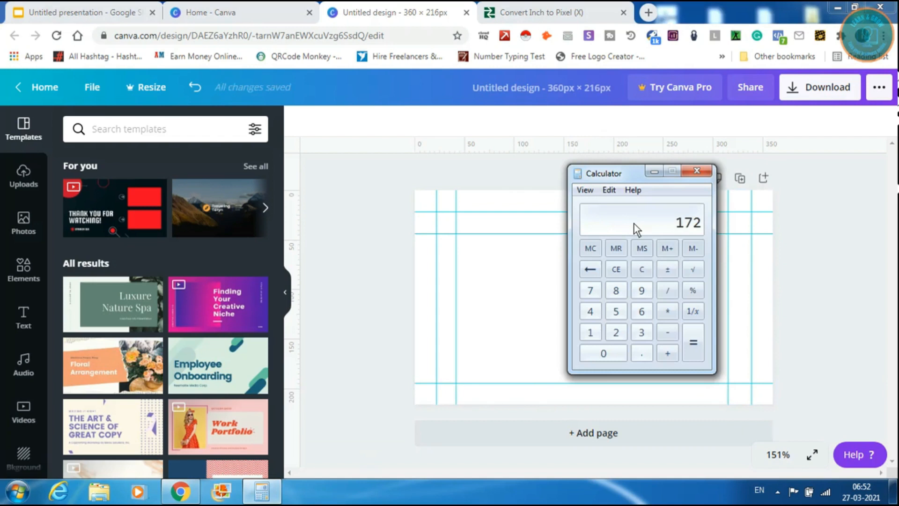
{"action": "left_click_drag", "start_coordinate": [480, 148], "coordinate": [473, 361]}
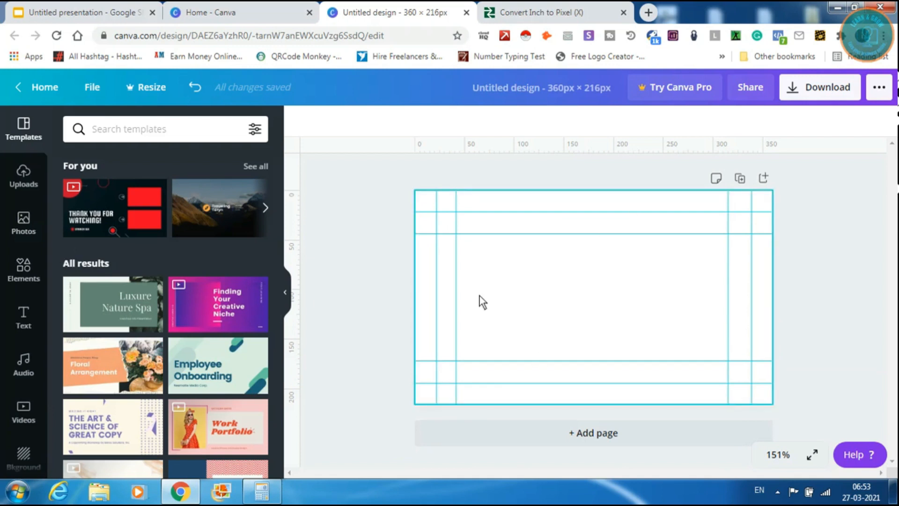
- Search the photos for "background" and set the dark chalkboard photo as the page background
{"action": "left_click", "coordinate": [26, 230]}
{"action": "left_click", "coordinate": [83, 131]}
{"action": "type", "text": "background"}
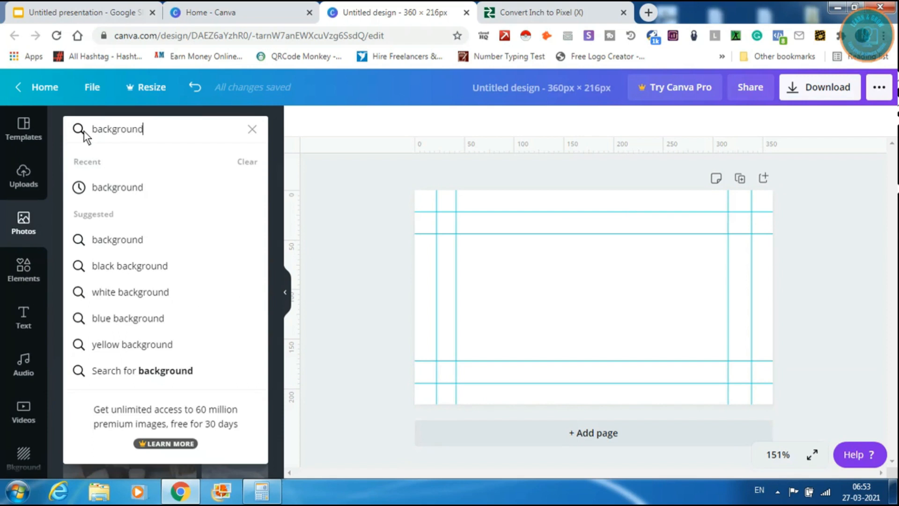
{"action": "key", "text": "Return"}
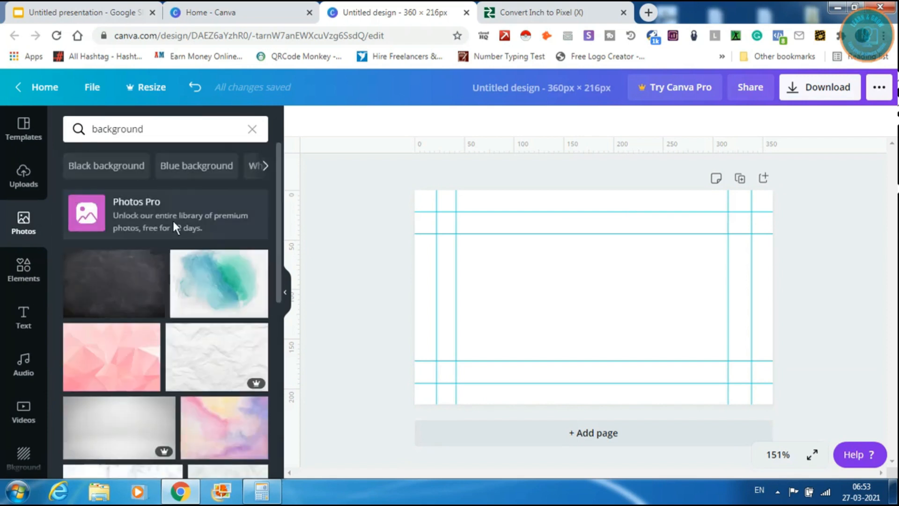
{"action": "left_click_drag", "start_coordinate": [100, 280], "coordinate": [426, 256]}
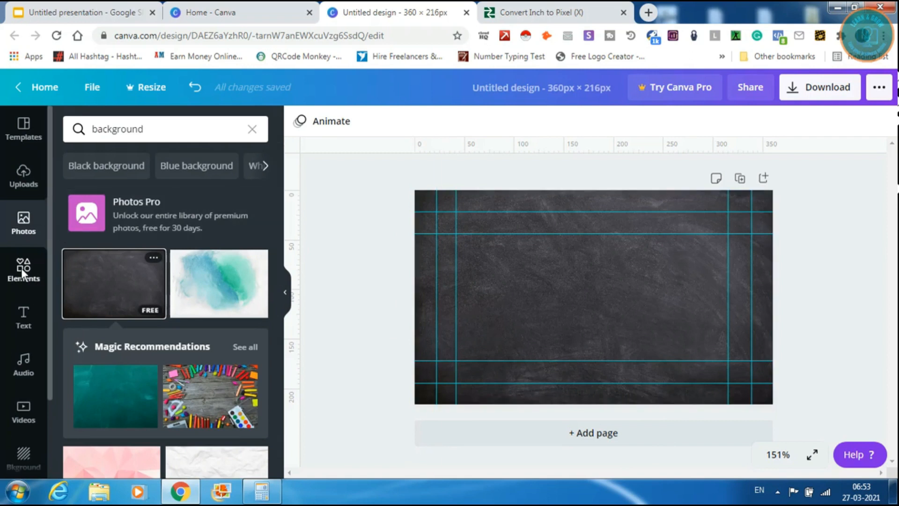
- Search the photos for "person" and place the free portrait of the bearded man in glasses on the design
{"action": "left_click", "coordinate": [137, 137]}
{"action": "left_click_drag", "start_coordinate": [137, 137], "coordinate": [91, 136]}
{"action": "type", "text": "person"}
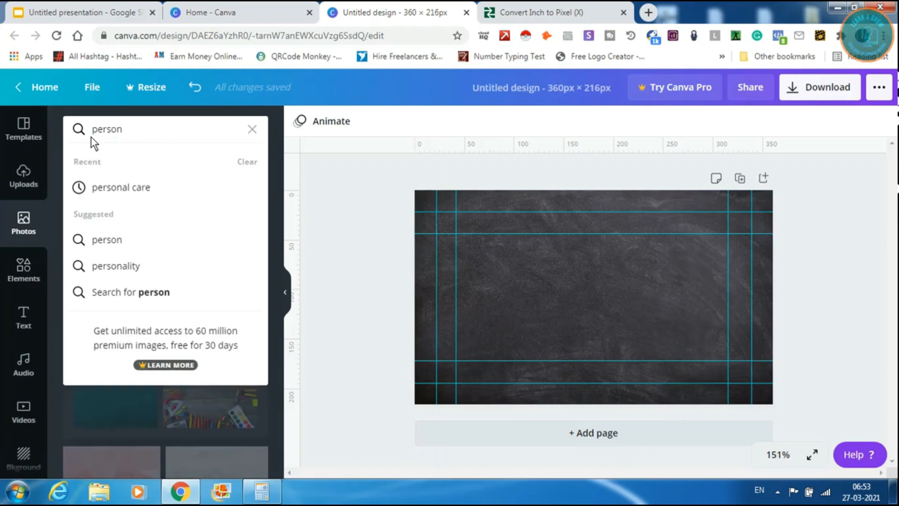
{"action": "key", "text": "Return"}
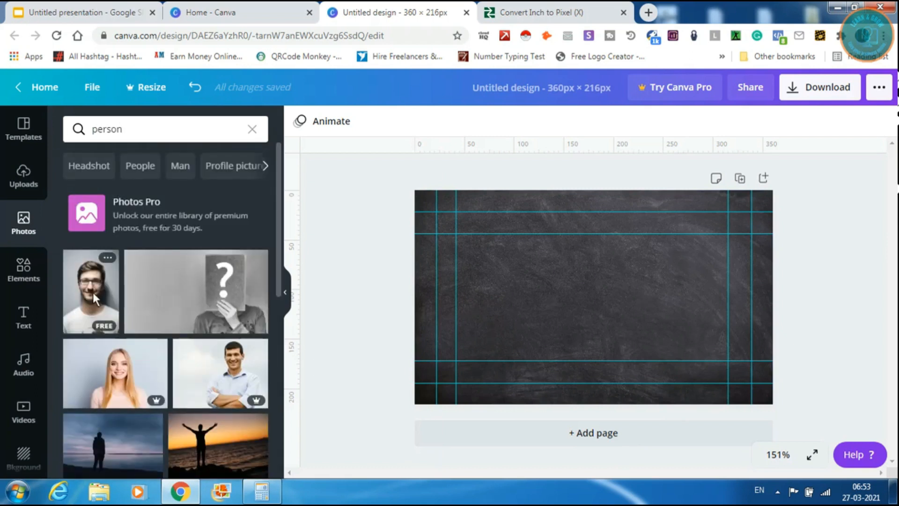
{"action": "left_click_drag", "start_coordinate": [82, 284], "coordinate": [508, 252]}
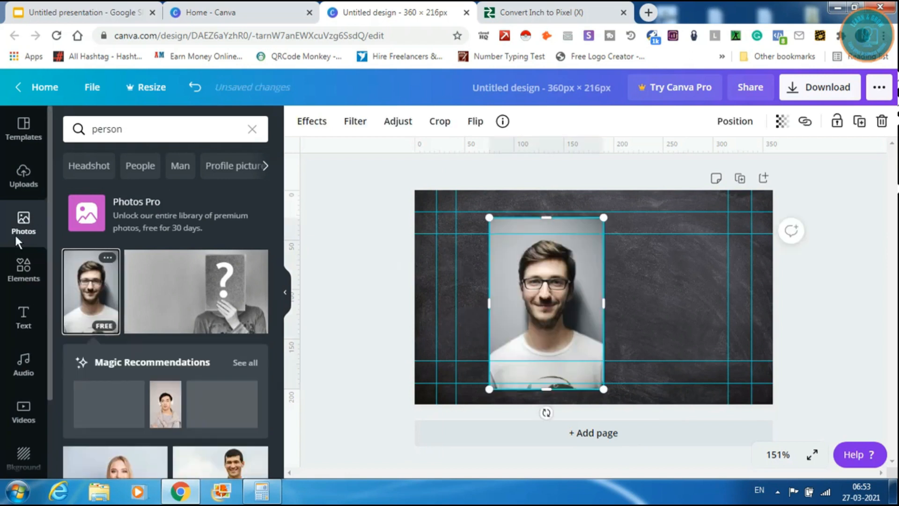
- Search the elements for "frame" and add the plain circular frame to the design
{"action": "left_click", "coordinate": [18, 271]}
{"action": "left_click", "coordinate": [145, 122]}
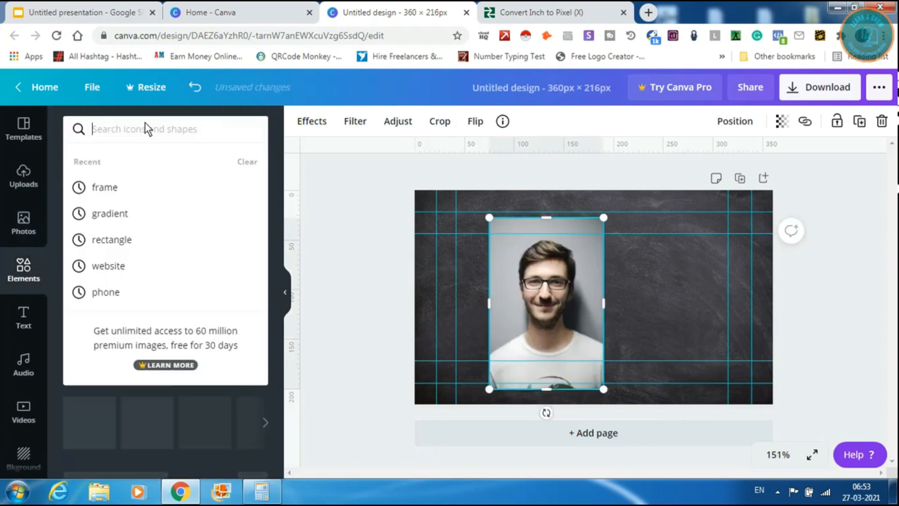
{"action": "type", "text": "frame"}
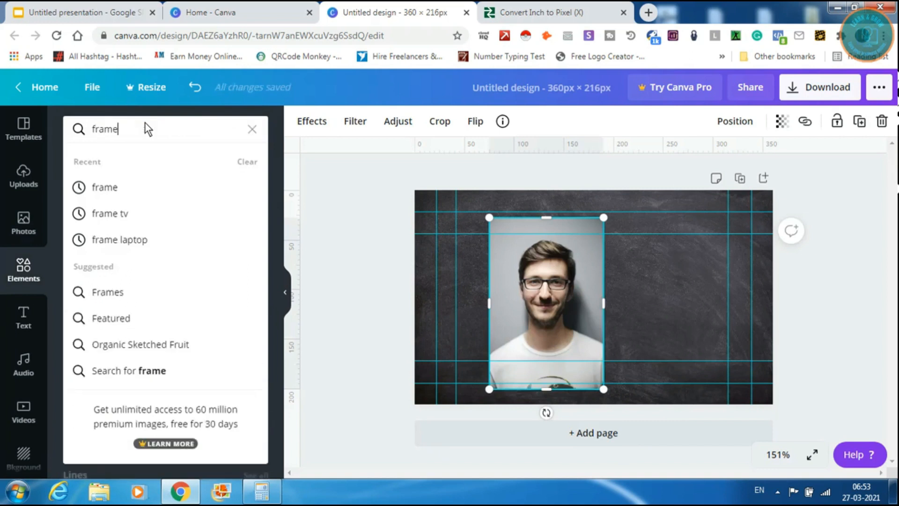
{"action": "key", "text": "Return"}
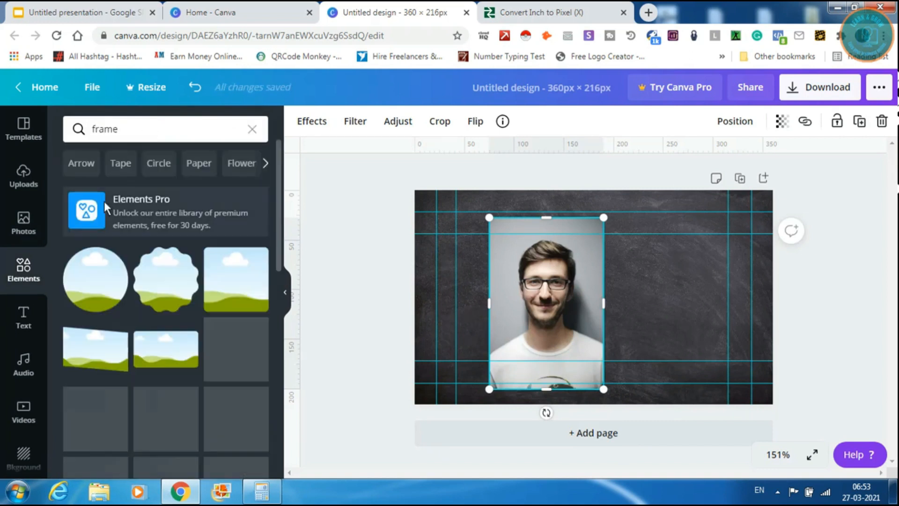
{"action": "left_click", "coordinate": [78, 270]}
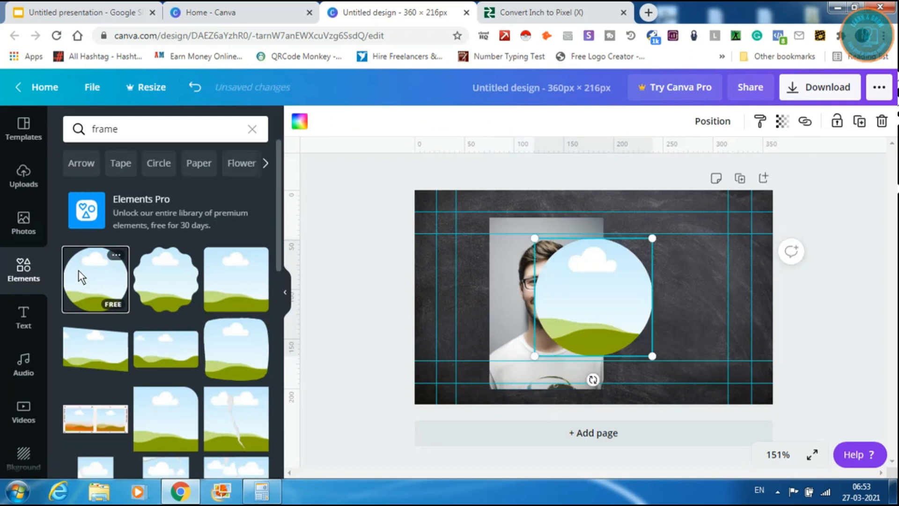
- Put the portrait into the circular frame, shrink the frame, and place it in the left half of the card
{"action": "left_click", "coordinate": [526, 295]}
{"action": "mouse_move", "coordinate": [492, 281]}
{"action": "left_mouse_down"}
{"action": "mouse_move", "coordinate": [555, 283]}
{"action": "mouse_move", "coordinate": [590, 272]}
{"action": "mouse_move", "coordinate": [581, 319]}
{"action": "mouse_move", "coordinate": [503, 288]}
{"action": "left_mouse_up"}
{"action": "left_click_drag", "start_coordinate": [448, 227], "coordinate": [518, 288]}
{"action": "left_click_drag", "start_coordinate": [543, 322], "coordinate": [498, 296]}
{"action": "left_click", "coordinate": [548, 294]}
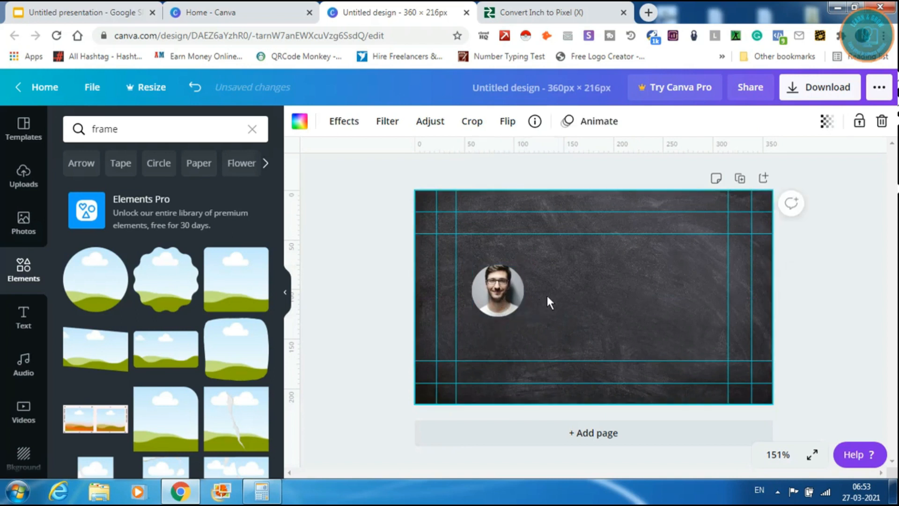
- Add a text box beside the portrait reading "First & Last Name"
{"action": "key", "text": "t"}
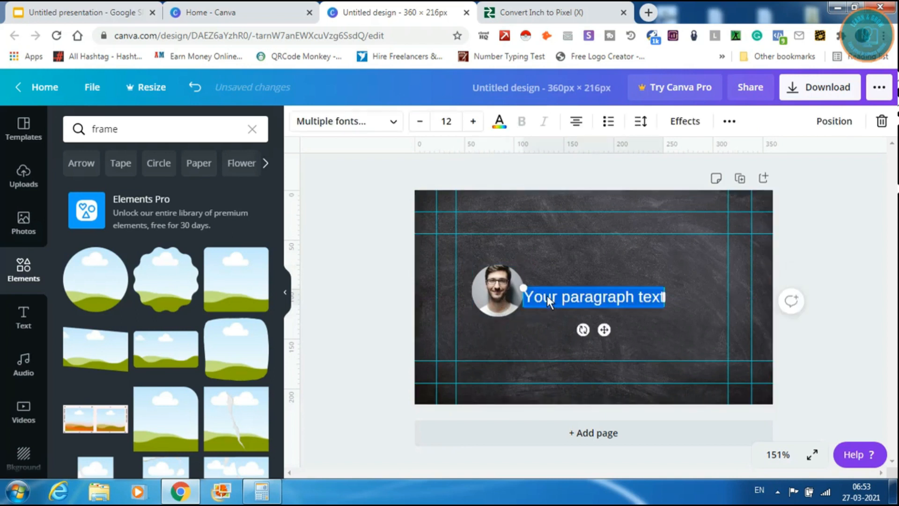
{"action": "type", "text": "First"}
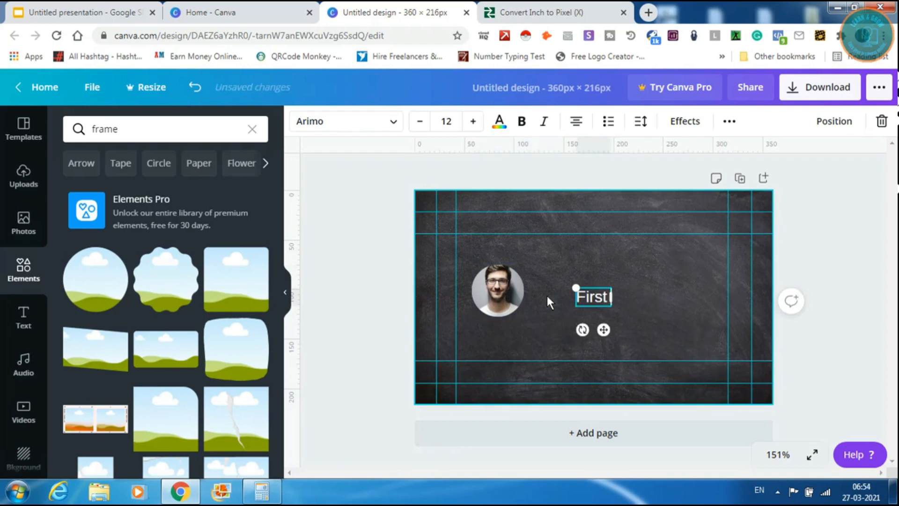
{"action": "type", "text": " & La"}
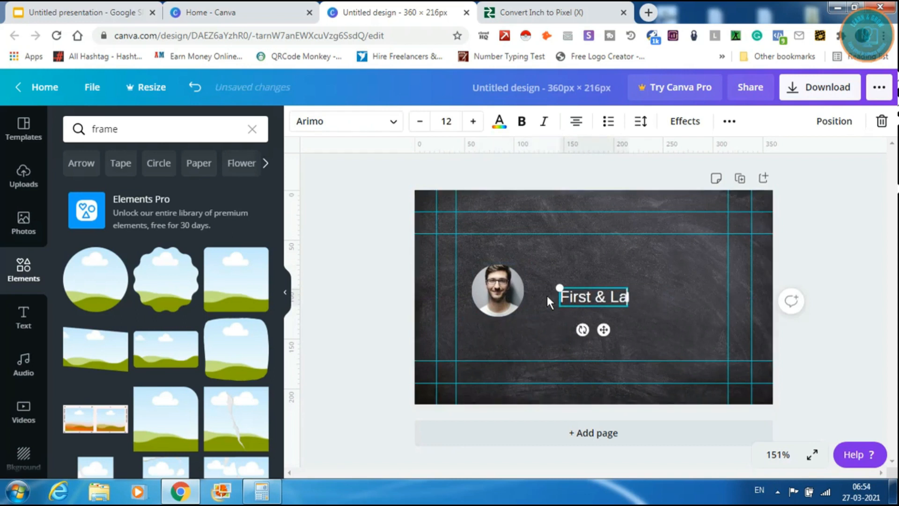
{"action": "type", "text": "st Name"}
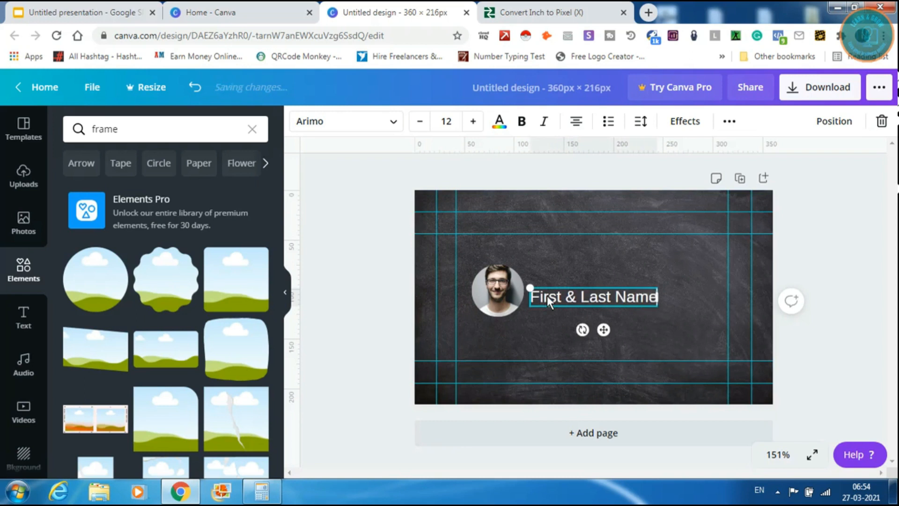
{"action": "left_click", "coordinate": [612, 267]}
- Set the name text's font to Montserrat Extra-Bold and its size to 10
{"action": "left_click", "coordinate": [586, 295]}
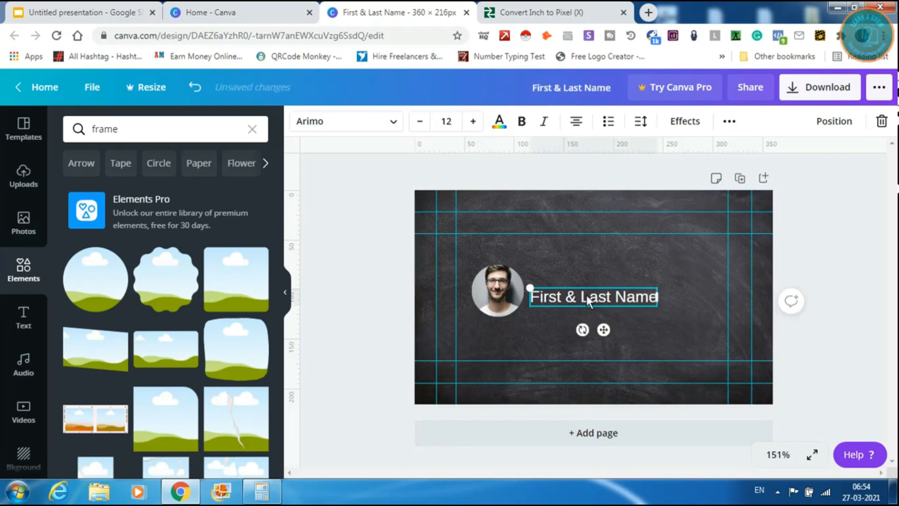
{"action": "left_click", "coordinate": [337, 119]}
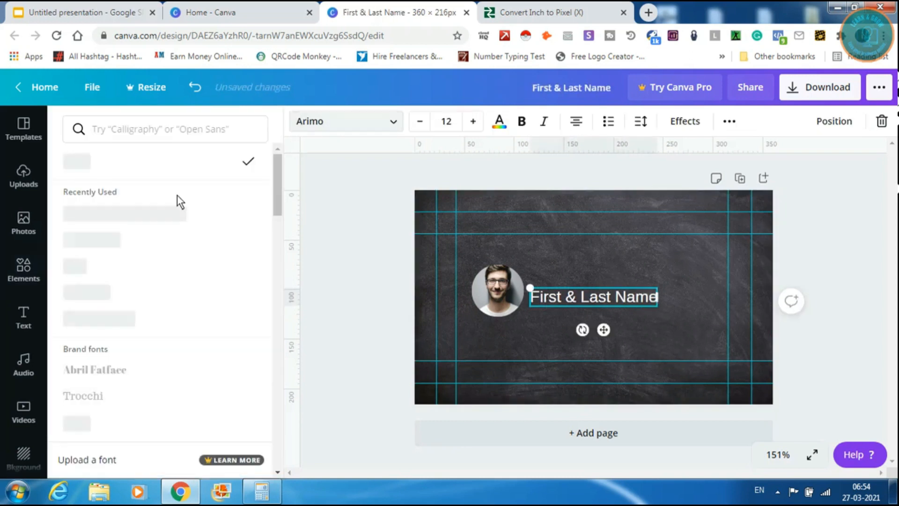
{"action": "left_click", "coordinate": [143, 134]}
{"action": "type", "text": "mont"}
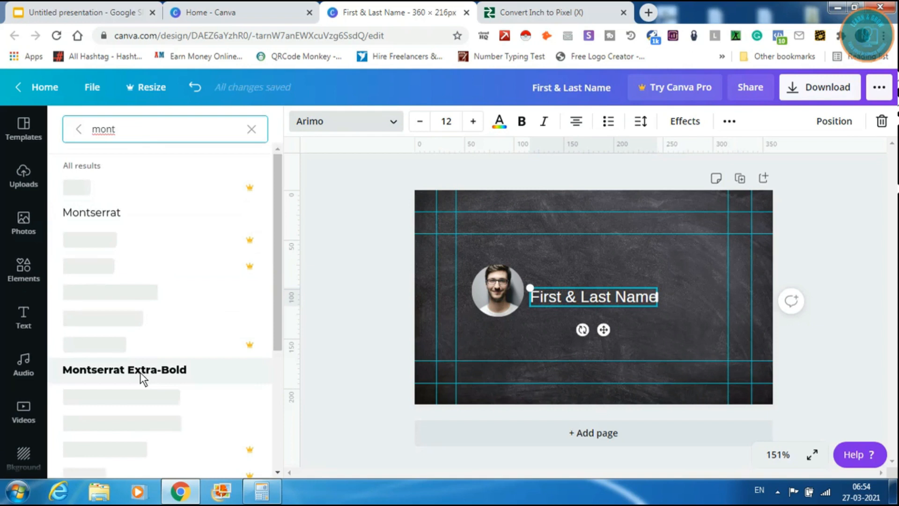
{"action": "left_click", "coordinate": [140, 372]}
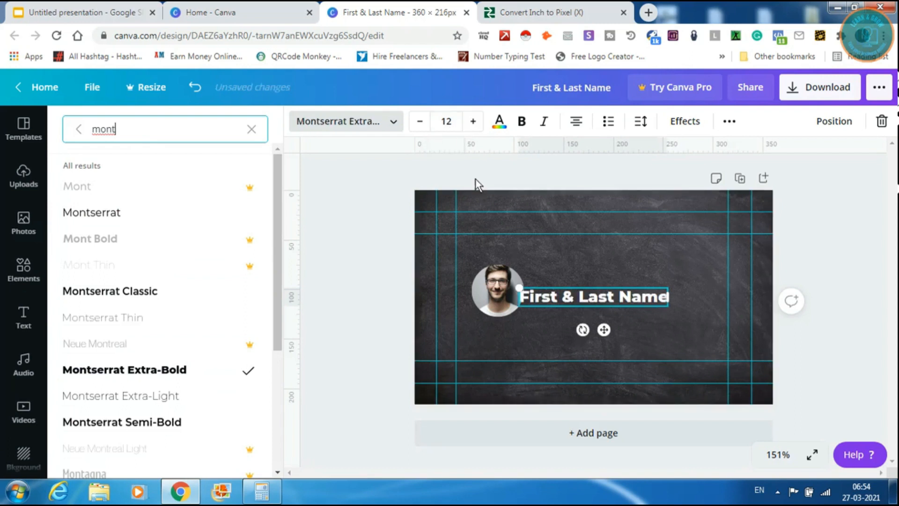
{"action": "left_click", "coordinate": [441, 123]}
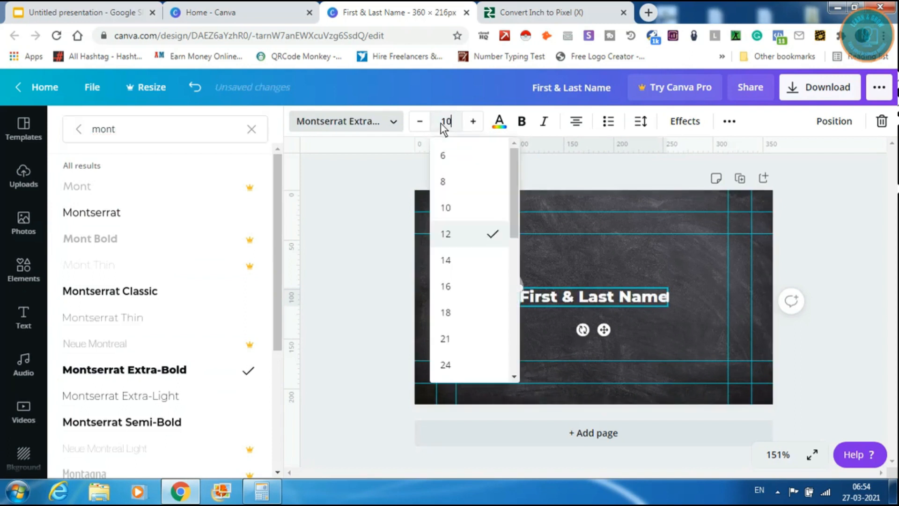
{"action": "type", "text": "10"}
{"action": "key", "text": "Return"}
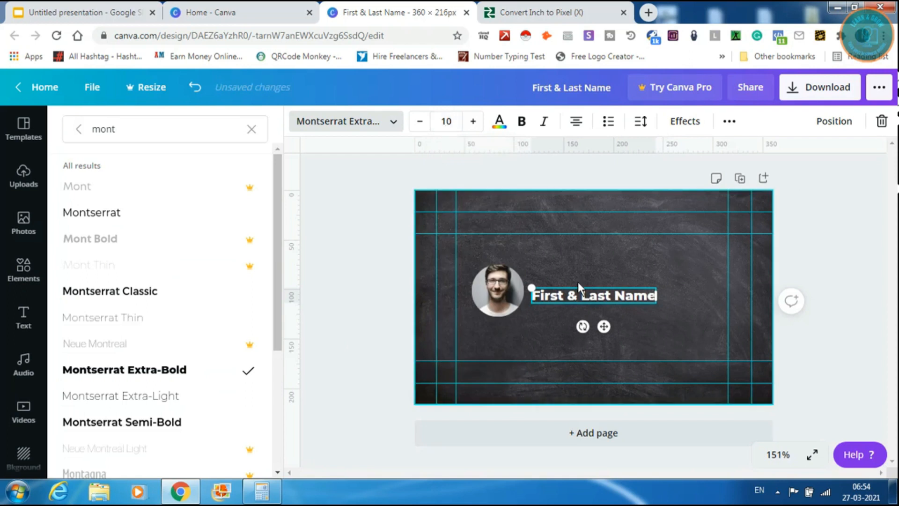
- Move the name text beneath the circular portrait, and shrink the portrait so it sits just above the name
{"action": "left_click_drag", "start_coordinate": [604, 326], "coordinate": [535, 356]}
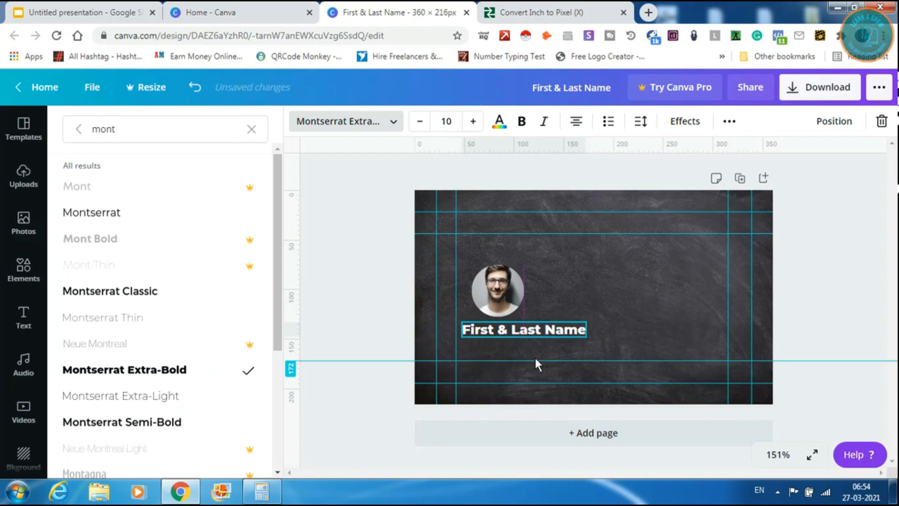
{"action": "left_click_drag", "start_coordinate": [505, 283], "coordinate": [523, 300]}
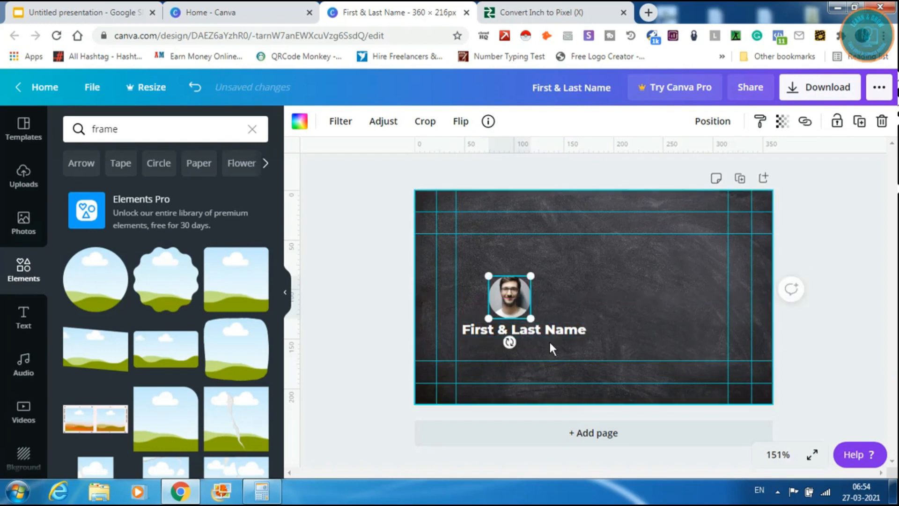
{"action": "left_click", "coordinate": [596, 303]}
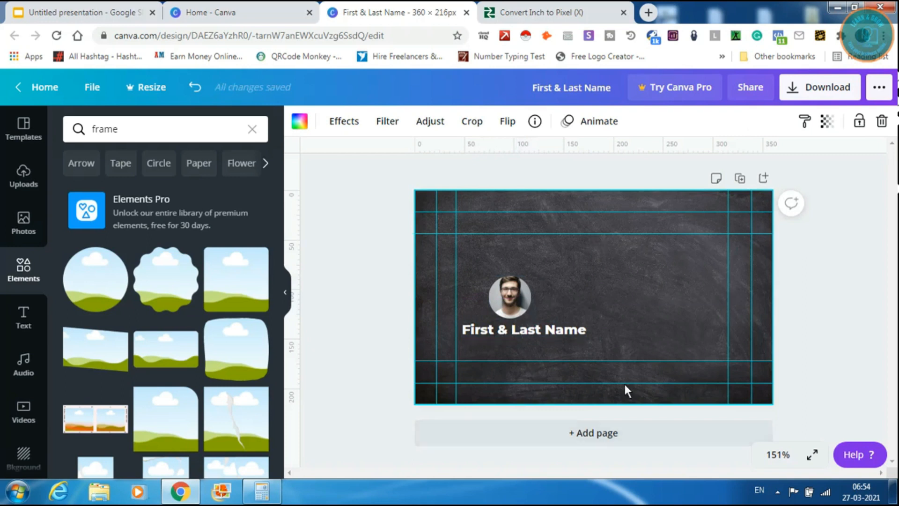
- Search the elements for "line" and add the plain solid line to the design
{"action": "left_click", "coordinate": [140, 125]}
{"action": "type", "text": "line"}
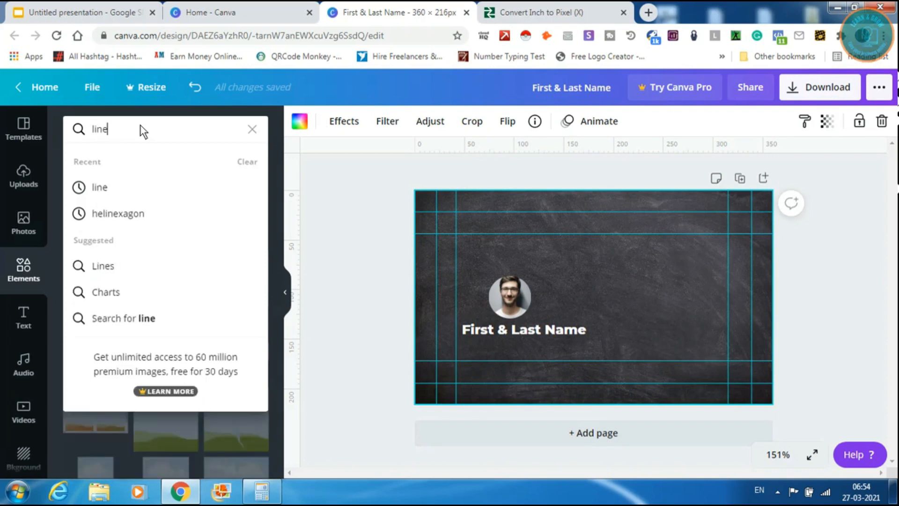
{"action": "key", "text": "Return"}
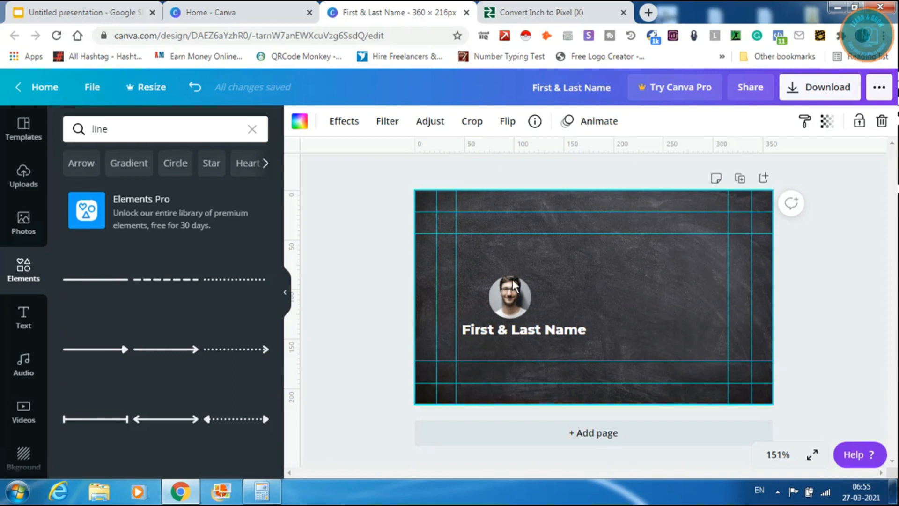
{"action": "left_click", "coordinate": [104, 287]}
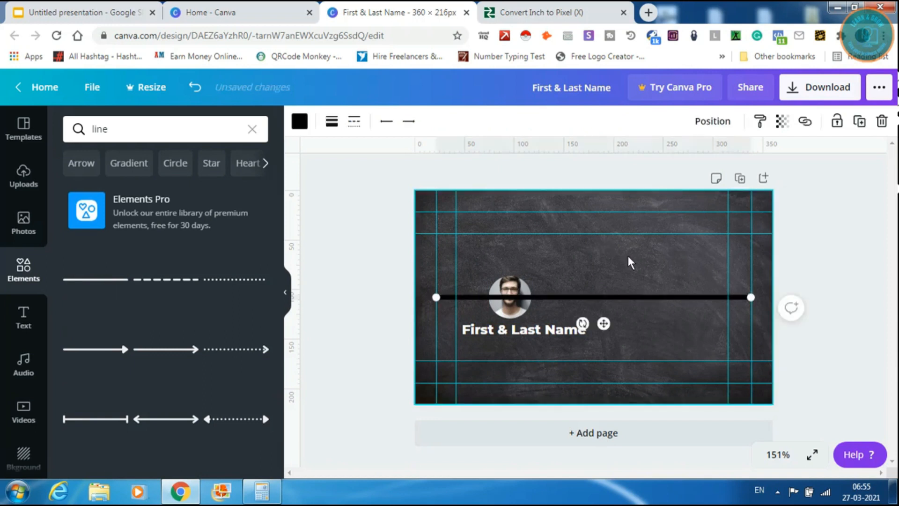
- Change the line's colour to white and set its line weight to 2
{"action": "left_click", "coordinate": [300, 121]}
{"action": "left_click", "coordinate": [114, 254]}
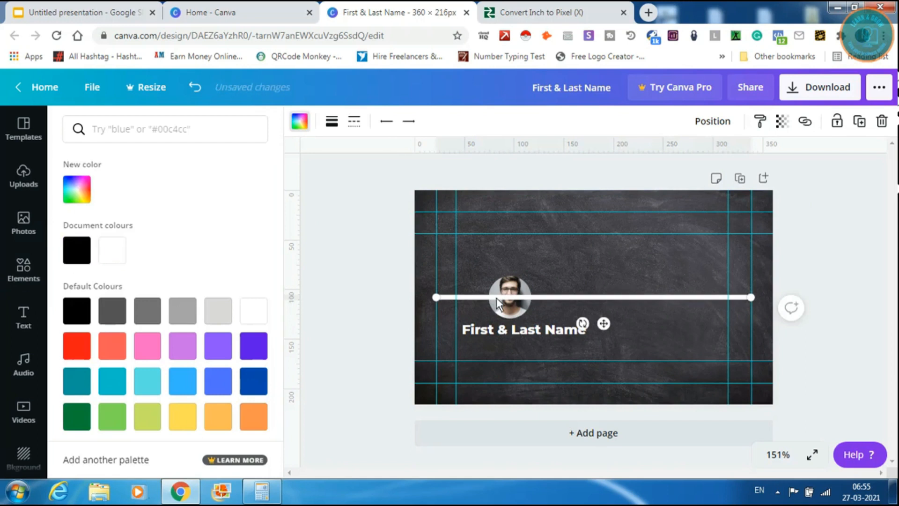
{"action": "left_click", "coordinate": [332, 123]}
{"action": "double_click", "coordinate": [513, 161]}
{"action": "type", "text": "2"}
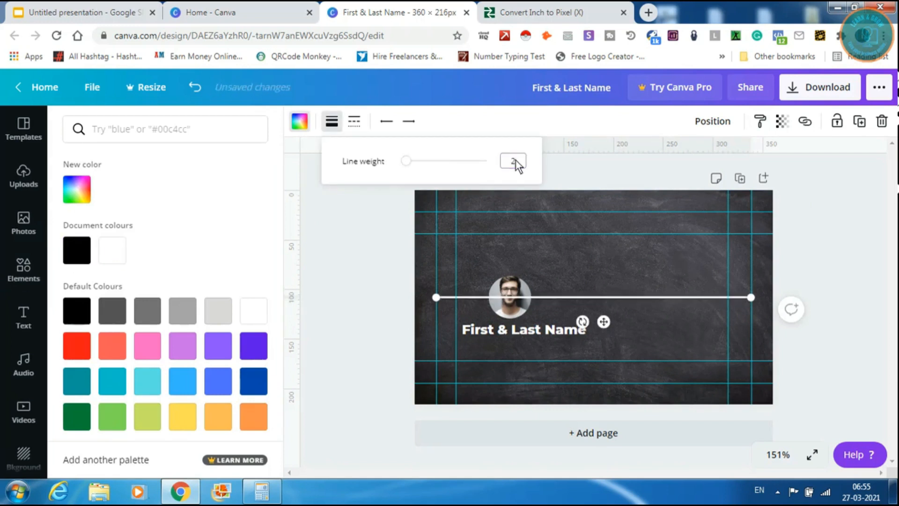
- Shorten the line to about 131 px, turn it vertical, and centre it on the card between the inner horizontal guides
{"action": "left_click_drag", "start_coordinate": [752, 298], "coordinate": [567, 297]}
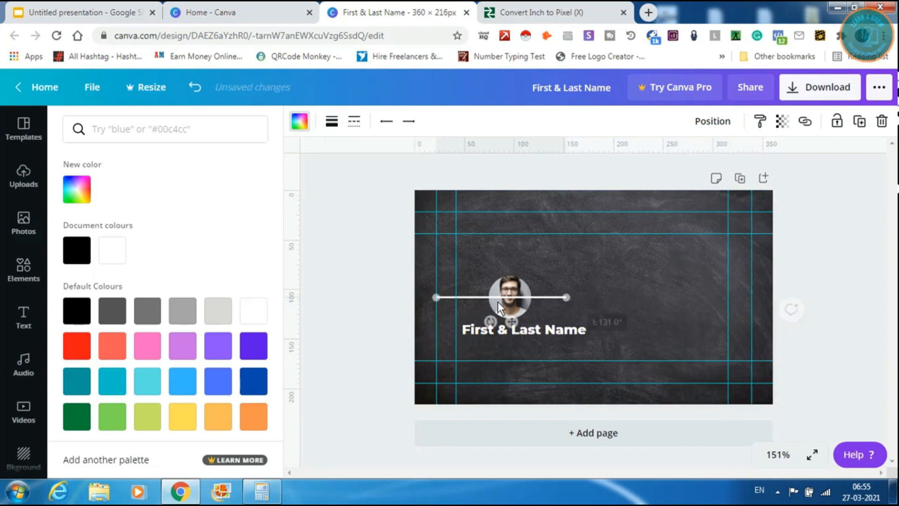
{"action": "left_click_drag", "start_coordinate": [502, 318], "coordinate": [588, 308]}
{"action": "left_click_drag", "start_coordinate": [527, 283], "coordinate": [624, 283]}
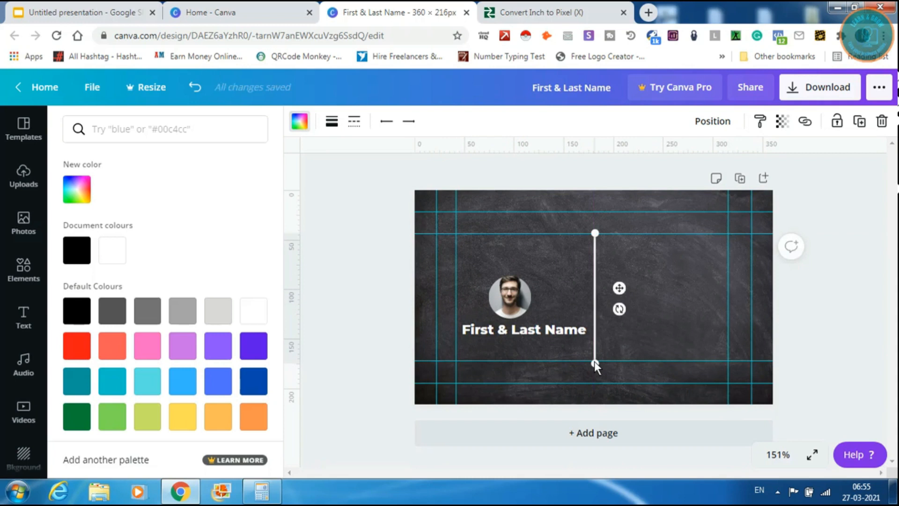
- Shorten the vertical divider line from its lower end and centre it on the page both vertically and horizontally
{"action": "left_click_drag", "start_coordinate": [594, 364], "coordinate": [595, 345]}
{"action": "left_click", "coordinate": [707, 117]}
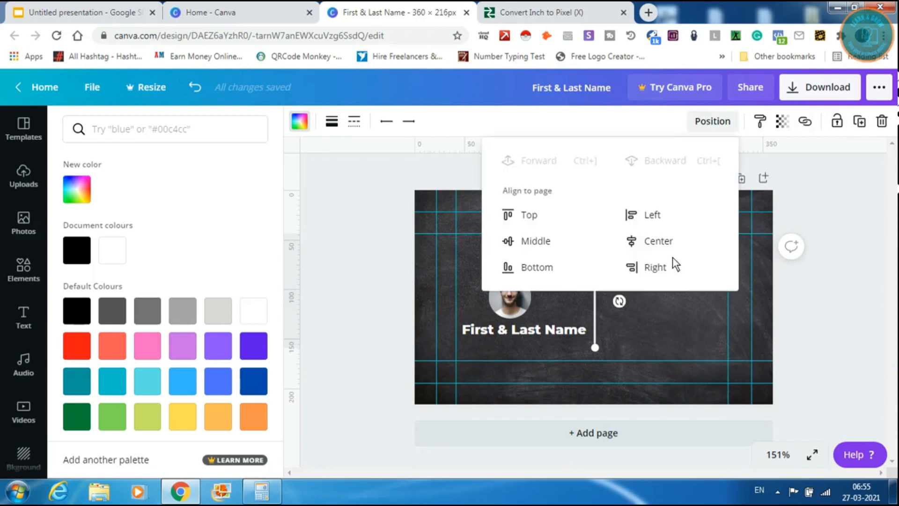
{"action": "left_click", "coordinate": [545, 241]}
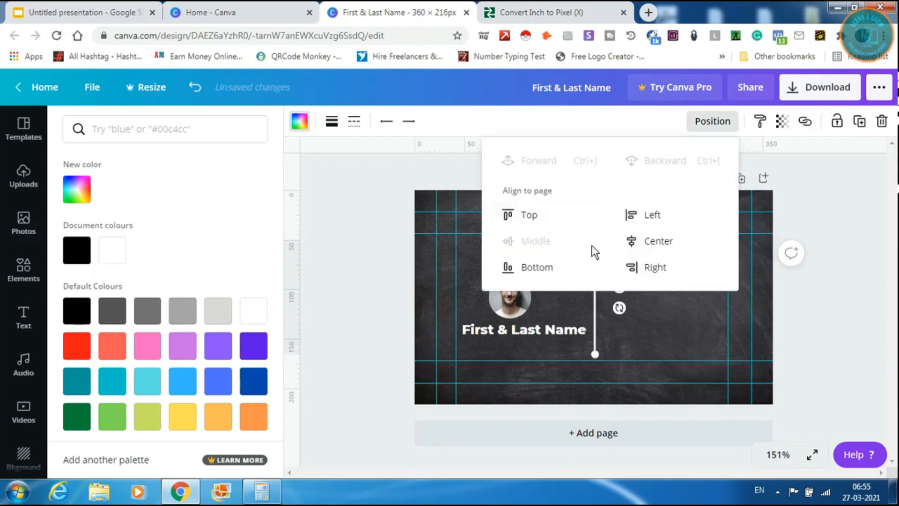
{"action": "left_click", "coordinate": [657, 241]}
{"action": "left_click", "coordinate": [664, 338]}
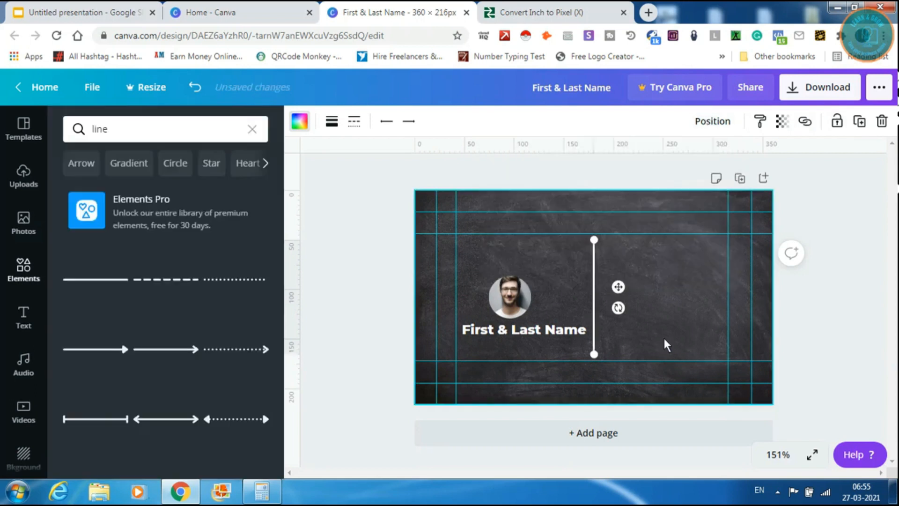
{"action": "left_click", "coordinate": [705, 345]}
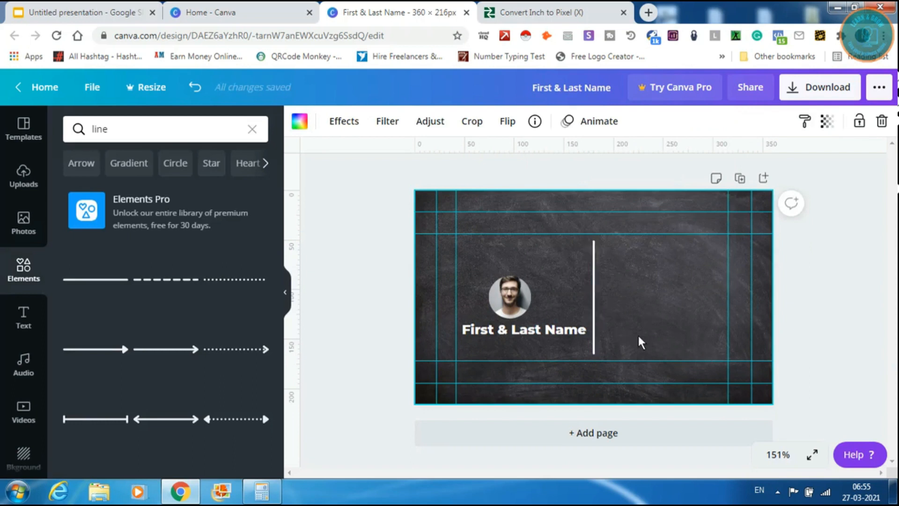
- Shorten the divider line further from its upper end and align it to the vertical middle of the page
{"action": "left_click", "coordinate": [595, 348]}
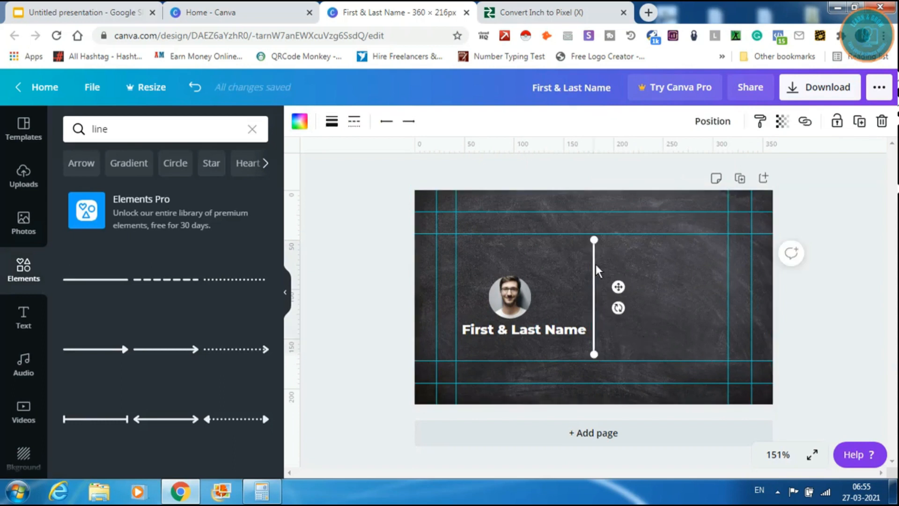
{"action": "mouse_move", "coordinate": [593, 242]}
{"action": "left_mouse_down"}
{"action": "mouse_move", "coordinate": [594, 273]}
{"action": "mouse_move", "coordinate": [592, 257]}
{"action": "left_mouse_up"}
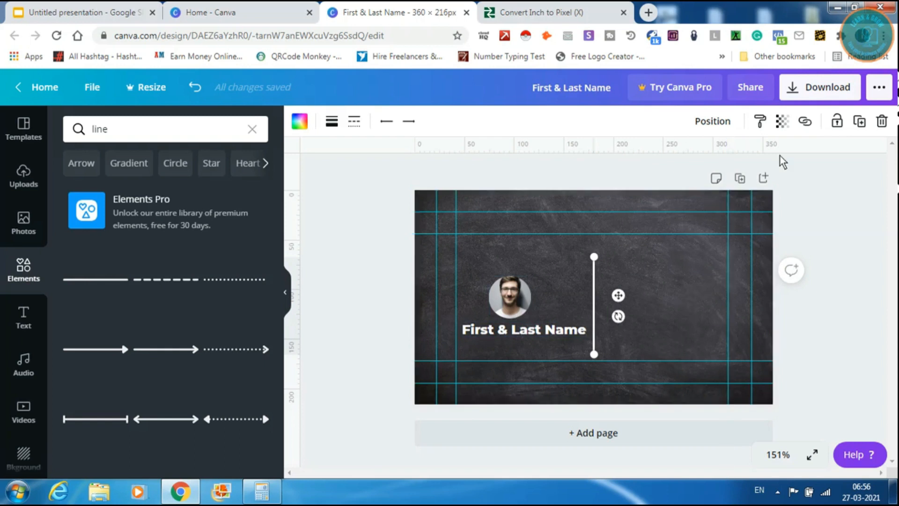
{"action": "left_click", "coordinate": [716, 121]}
{"action": "left_click", "coordinate": [566, 241]}
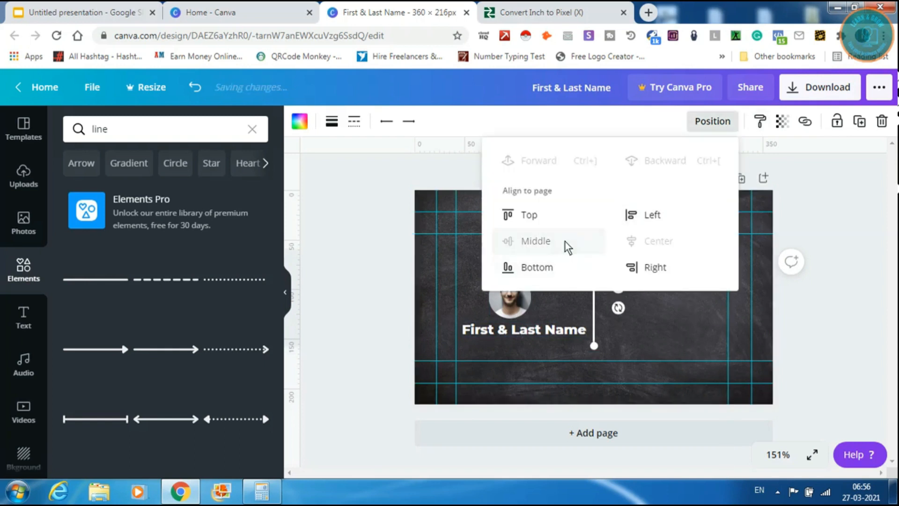
{"action": "left_click", "coordinate": [699, 292]}
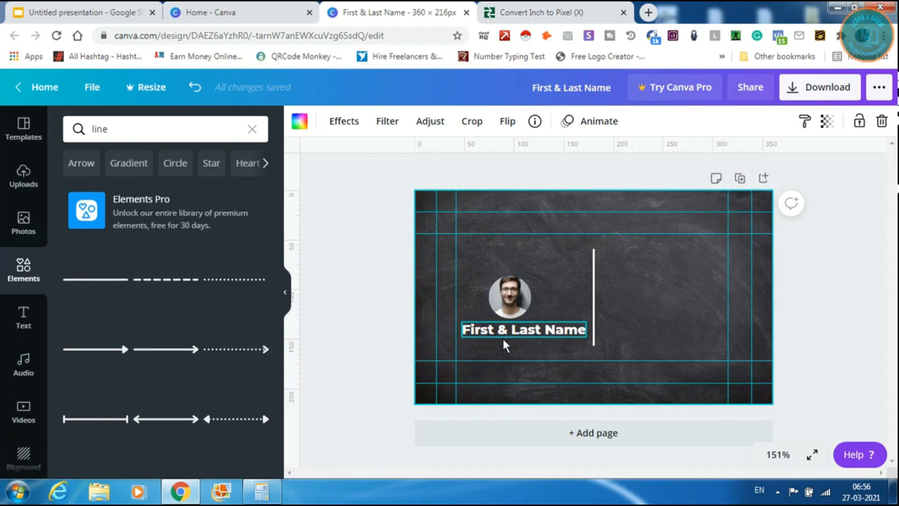
- Duplicate the name text directly below itself and replace the copy's wording with "Store Manager"
{"action": "left_click", "coordinate": [483, 334]}
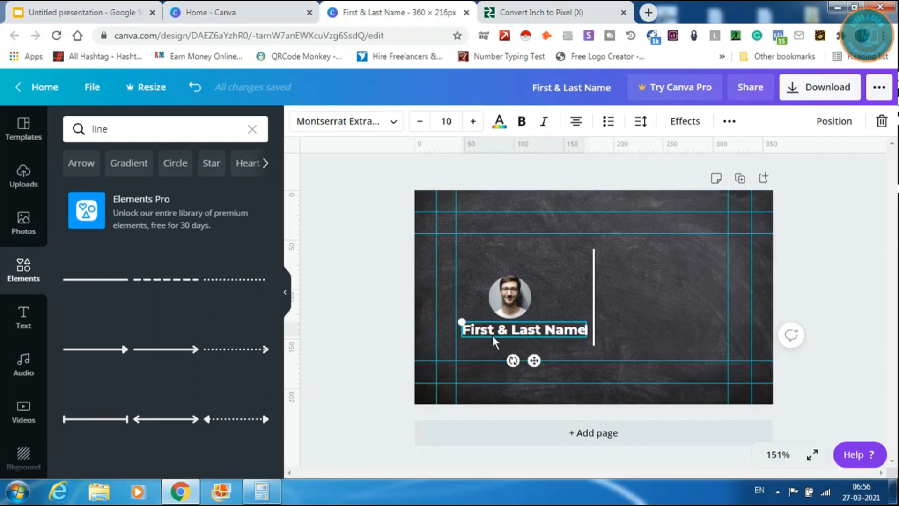
{"action": "left_click_drag", "start_coordinate": [491, 333], "coordinate": [493, 349], "text": "alt"}
{"action": "left_click", "coordinate": [482, 348]}
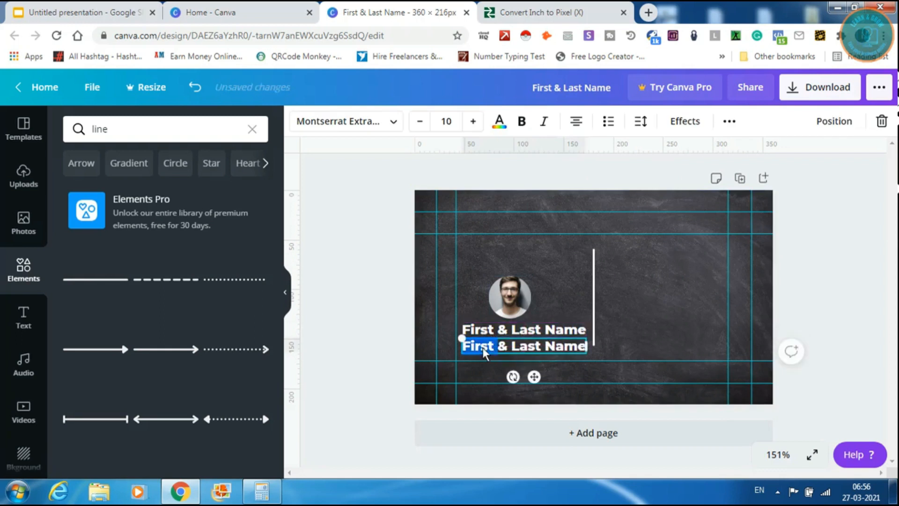
{"action": "triple_click", "coordinate": [482, 348]}
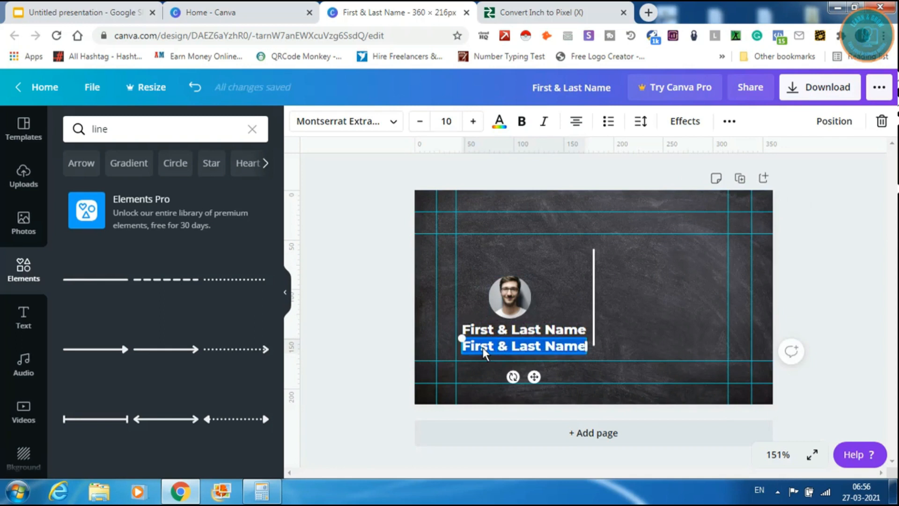
{"action": "type", "text": "Store"}
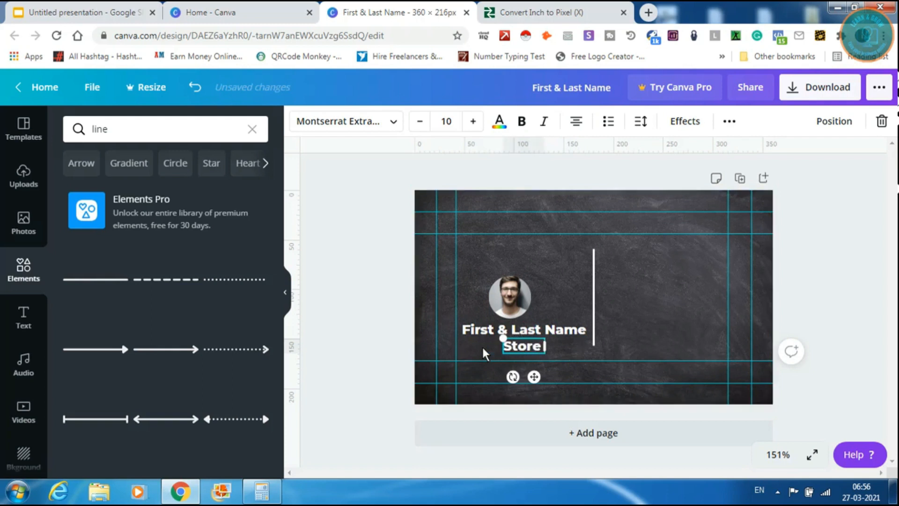
{"action": "type", "text": " Manager"}
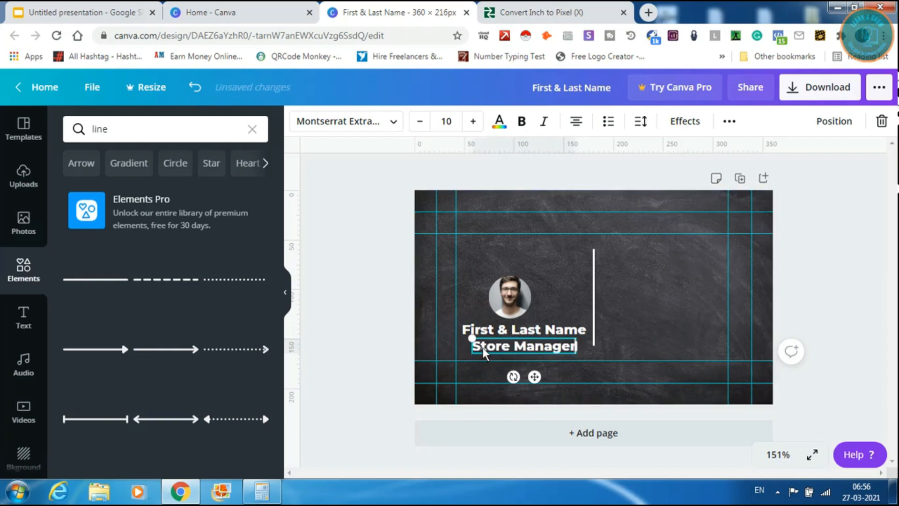
{"action": "left_click", "coordinate": [556, 294]}
- Set the "Store Manager" text to the regular Montserrat font at size 6, left-aligned
{"action": "left_click", "coordinate": [519, 347]}
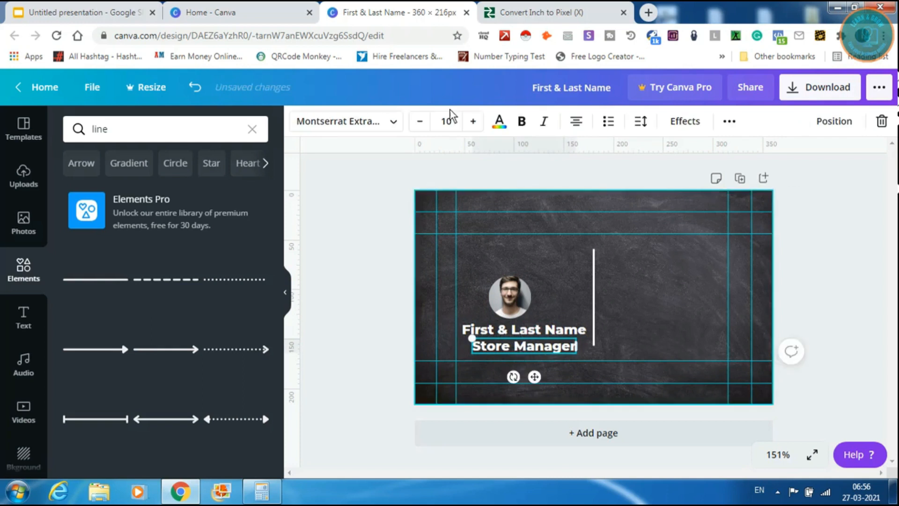
{"action": "left_click", "coordinate": [364, 123]}
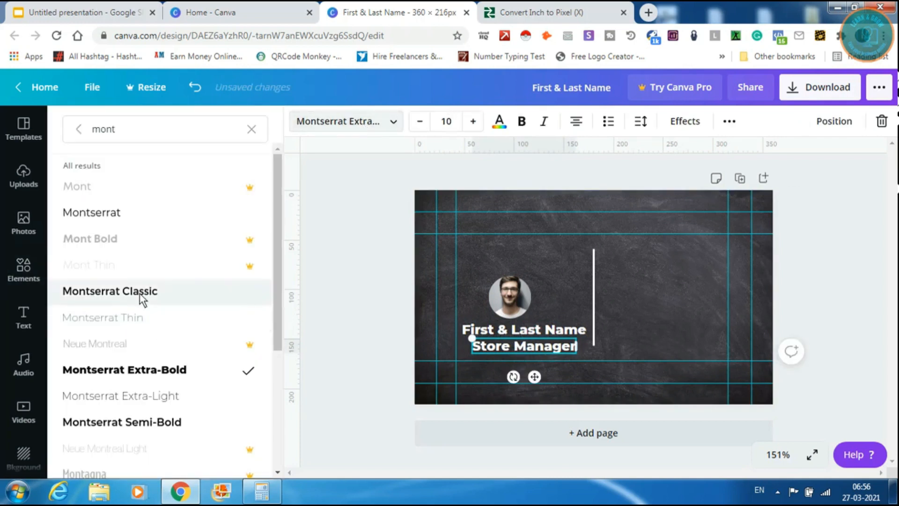
{"action": "left_click", "coordinate": [121, 213]}
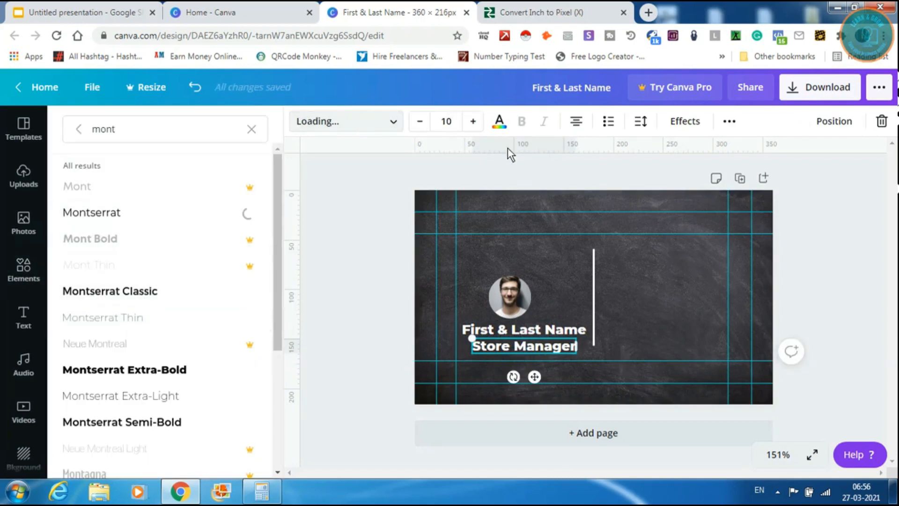
{"action": "left_click", "coordinate": [443, 125]}
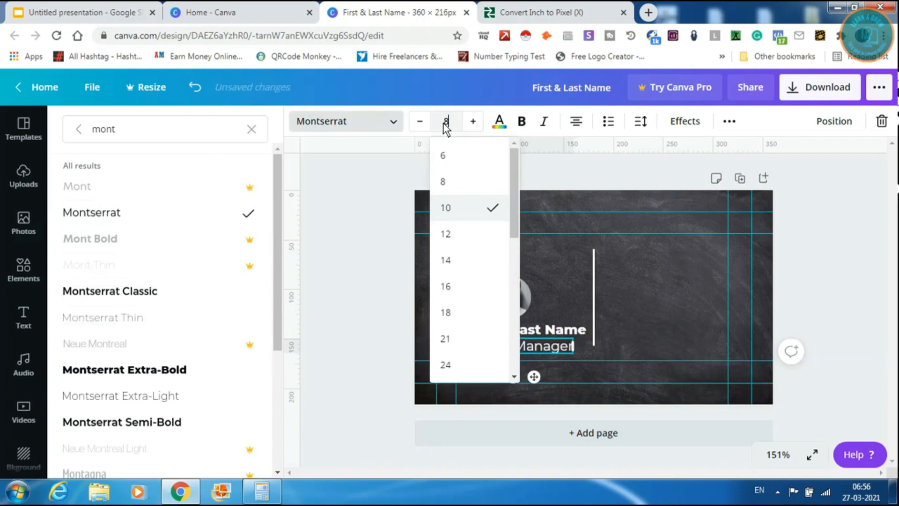
{"action": "key", "text": "Return"}
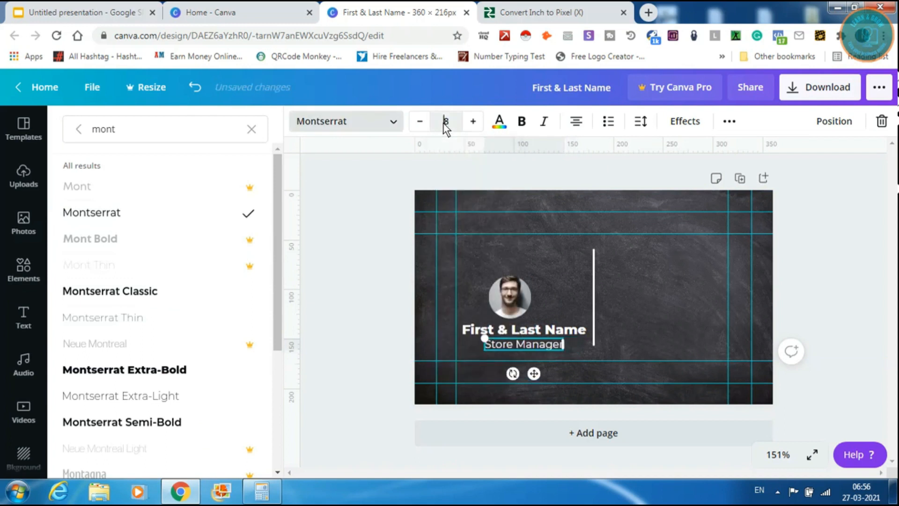
{"action": "type", "text": "6"}
{"action": "key", "text": "Return"}
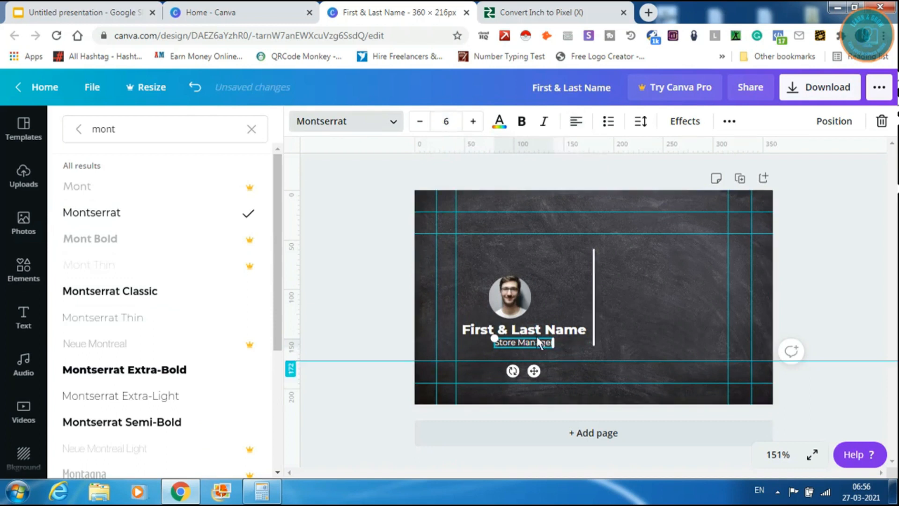
- Line up the "Store Manager" text with the left edge of the name and set its letter spacing to 181
{"action": "left_click_drag", "start_coordinate": [510, 343], "coordinate": [479, 343]}
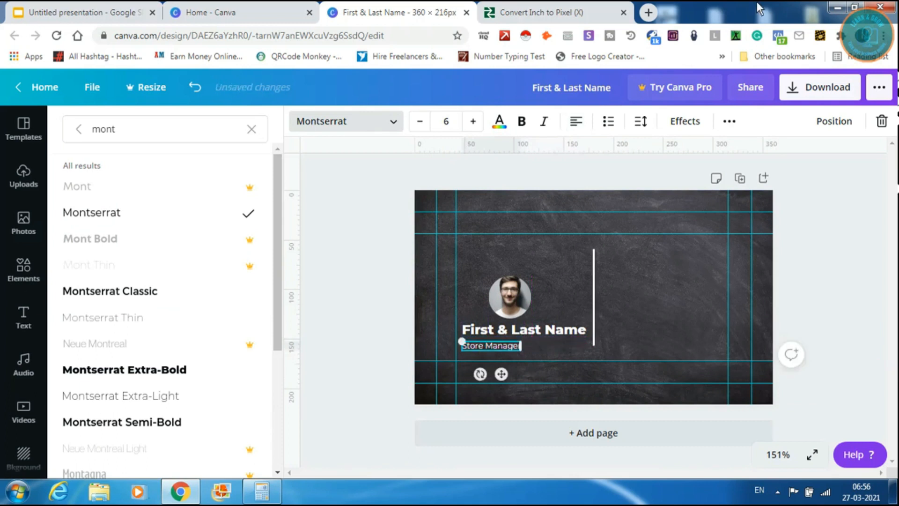
{"action": "left_click", "coordinate": [678, 123]}
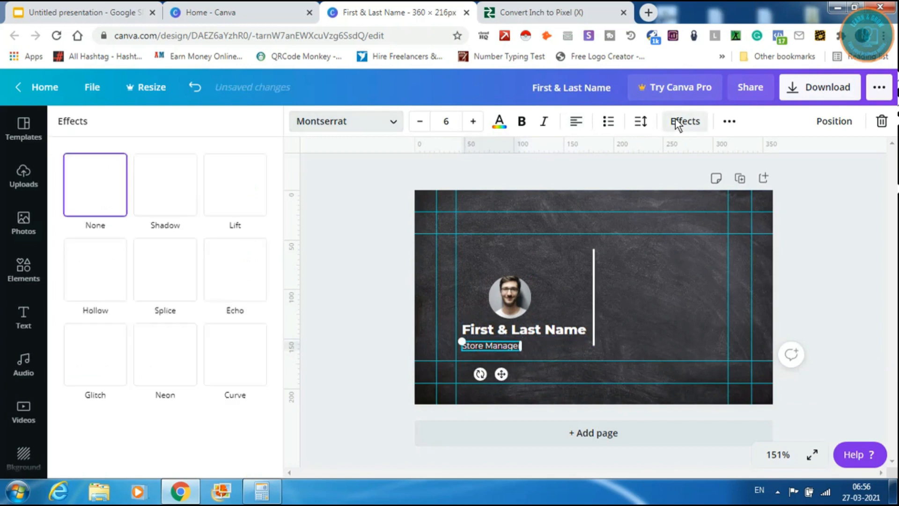
{"action": "left_click", "coordinate": [640, 121]}
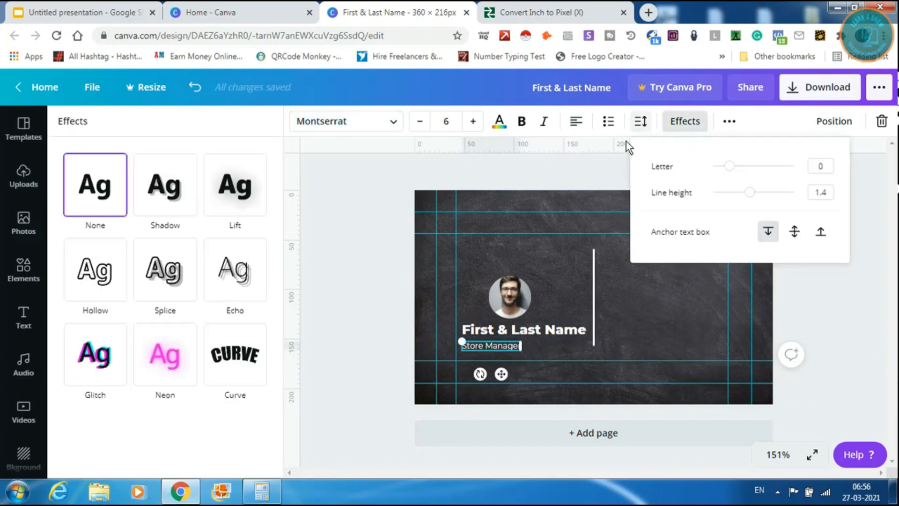
{"action": "left_click_drag", "start_coordinate": [728, 166], "coordinate": [744, 165]}
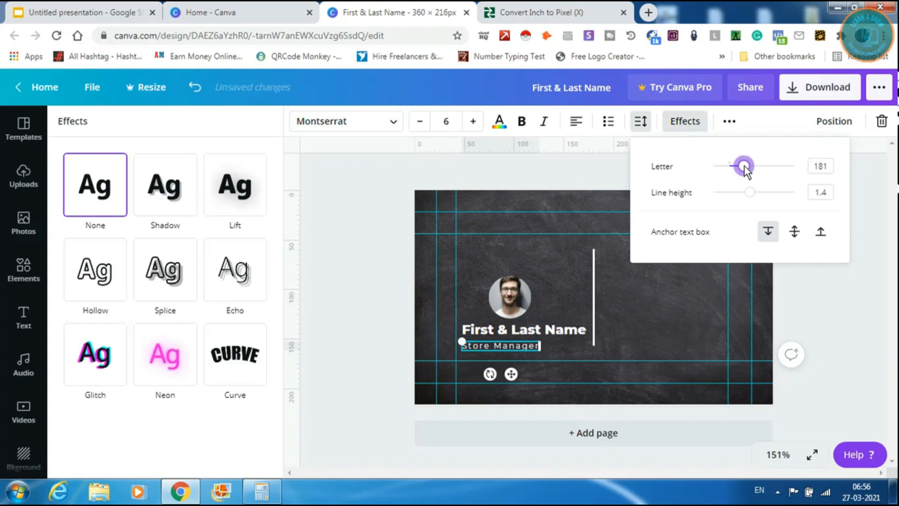
{"action": "left_click", "coordinate": [670, 317]}
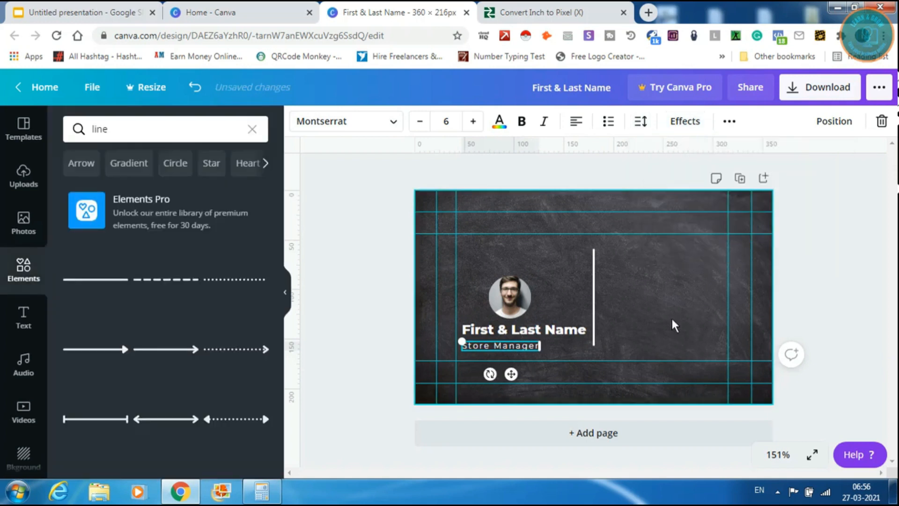
{"action": "left_click", "coordinate": [673, 313]}
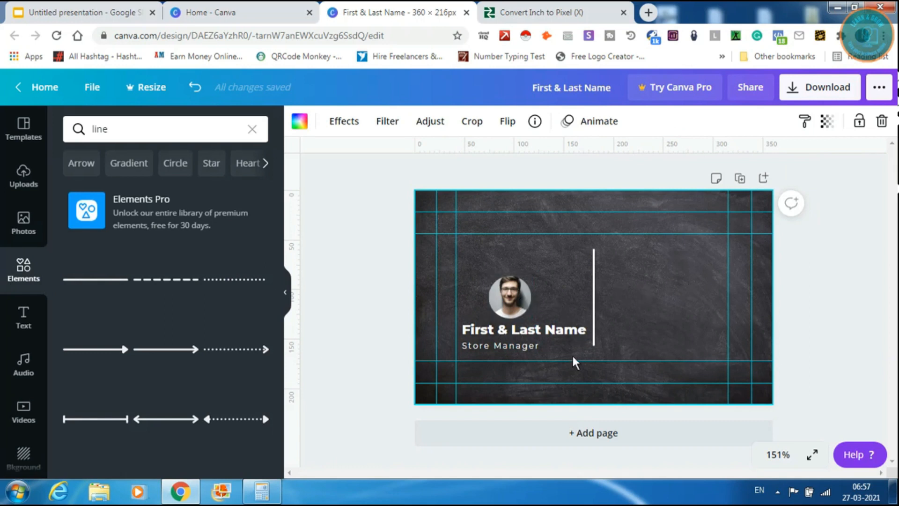
- Move the portrait, name and job title up together so the group sits vertically centred beside the divider line
{"action": "left_click_drag", "start_coordinate": [553, 352], "coordinate": [514, 284]}
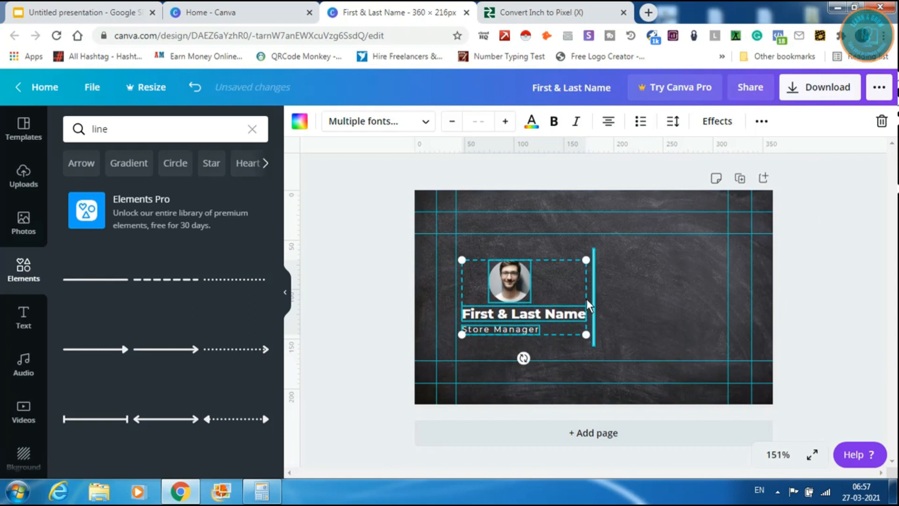
{"action": "left_click", "coordinate": [673, 320]}
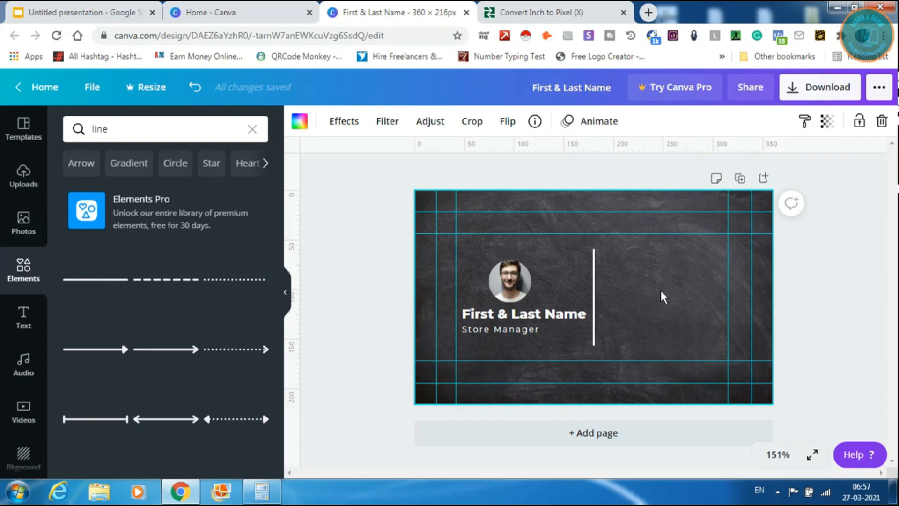
- Add a new text box with the postal address on two lines, and left-align its text
{"action": "key", "text": "t"}
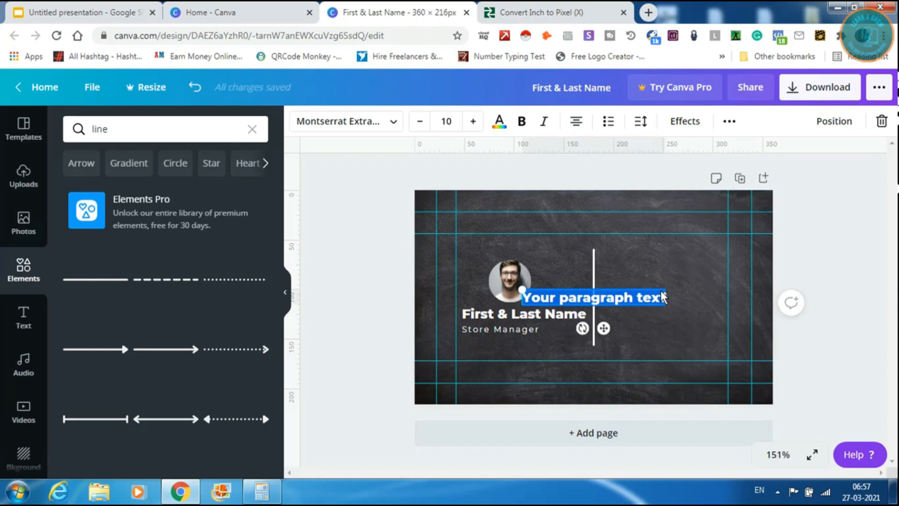
{"action": "type", "text": "123, Anywhere"}
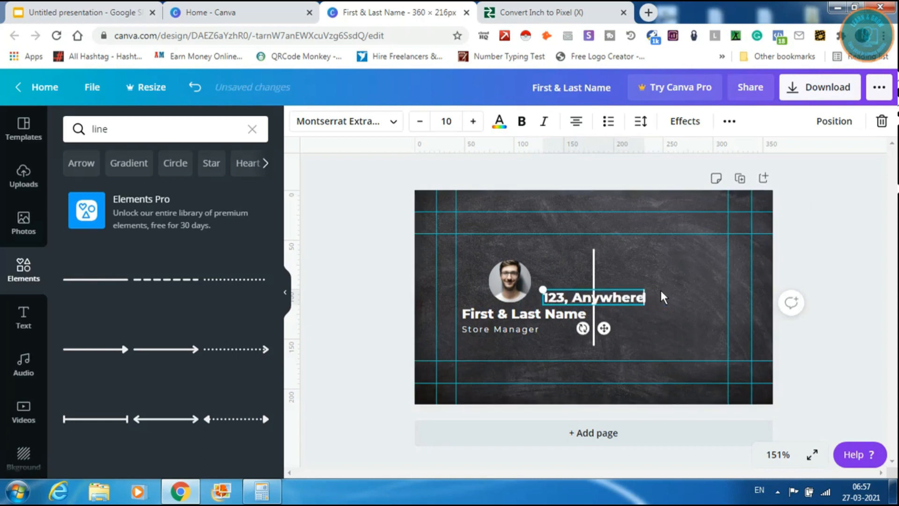
{"action": "type", "text": " s"}
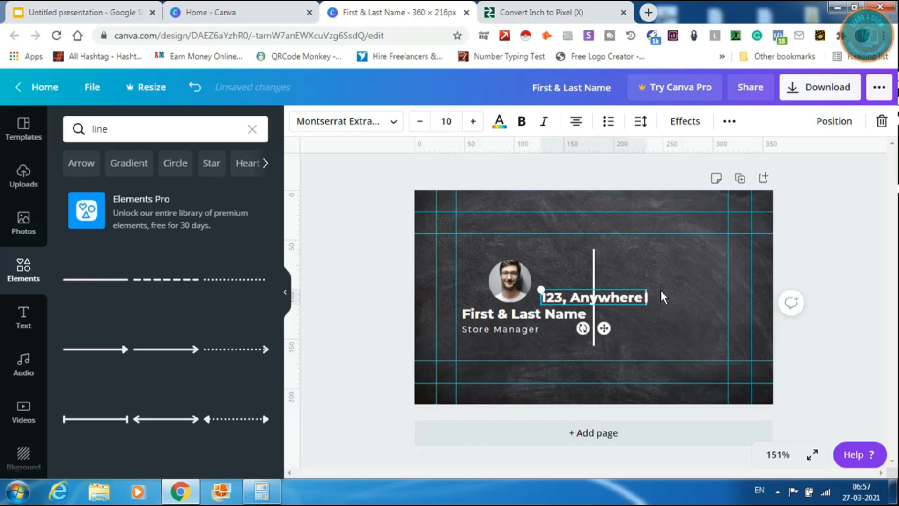
{"action": "type", "text": "treet"}
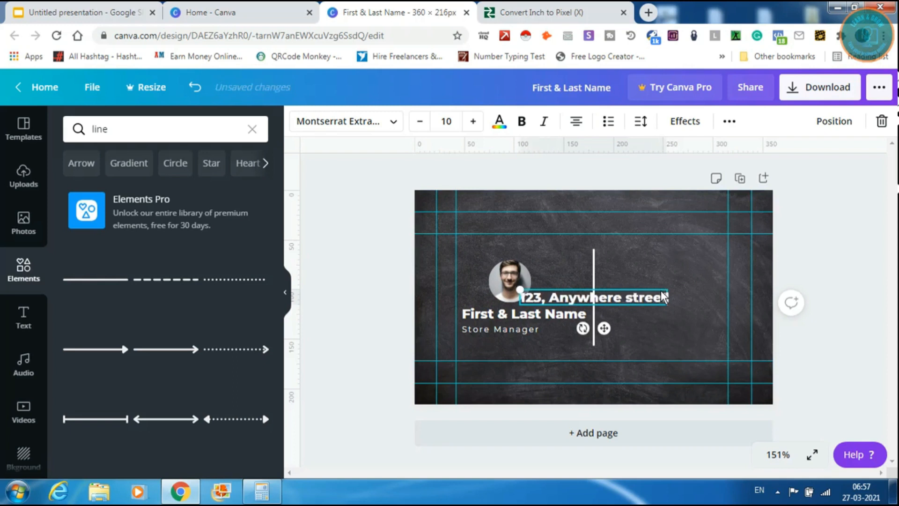
{"action": "key", "text": "Return"}
{"action": "type", "text": "World Avenue,"}
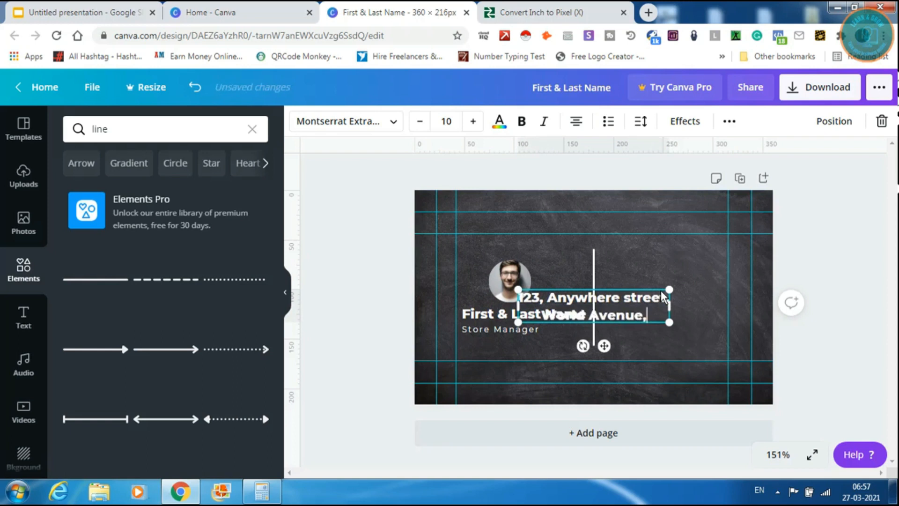
{"action": "type", "text": " CA- 123456"}
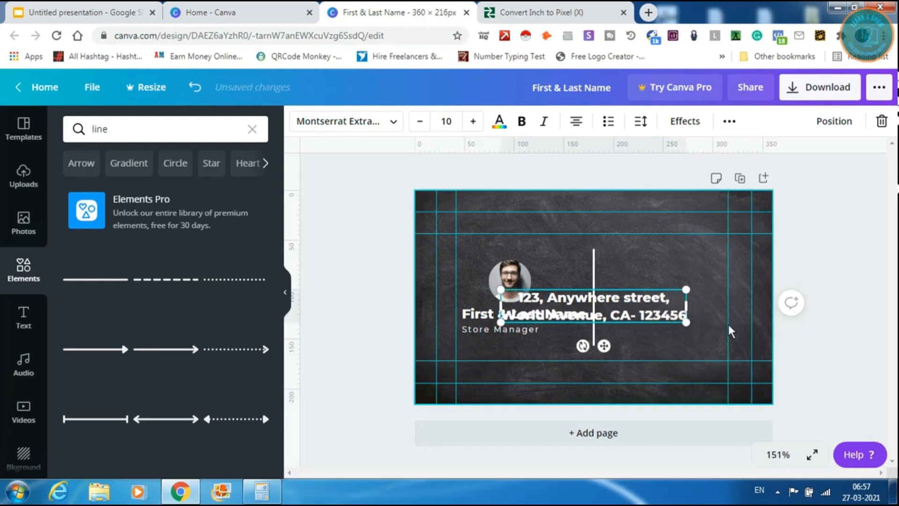
{"action": "left_click", "coordinate": [652, 258]}
{"action": "left_click", "coordinate": [617, 310]}
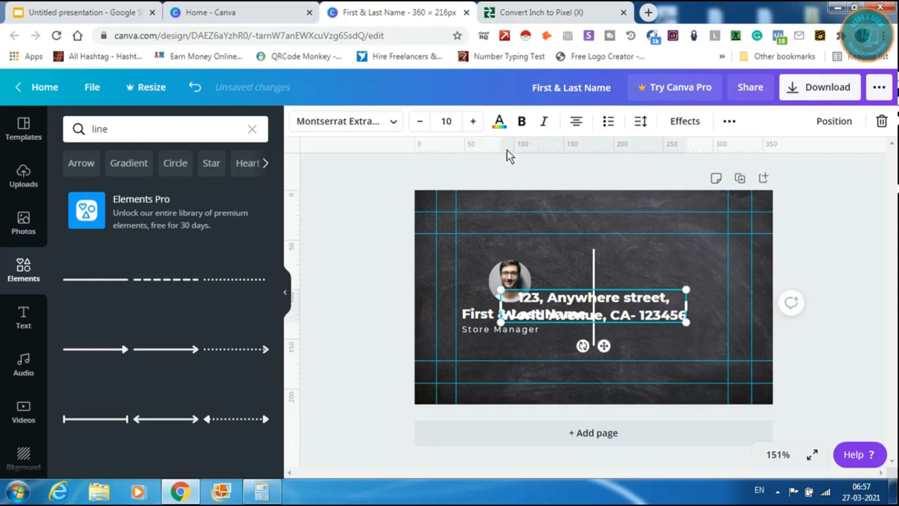
{"action": "left_click", "coordinate": [577, 122]}
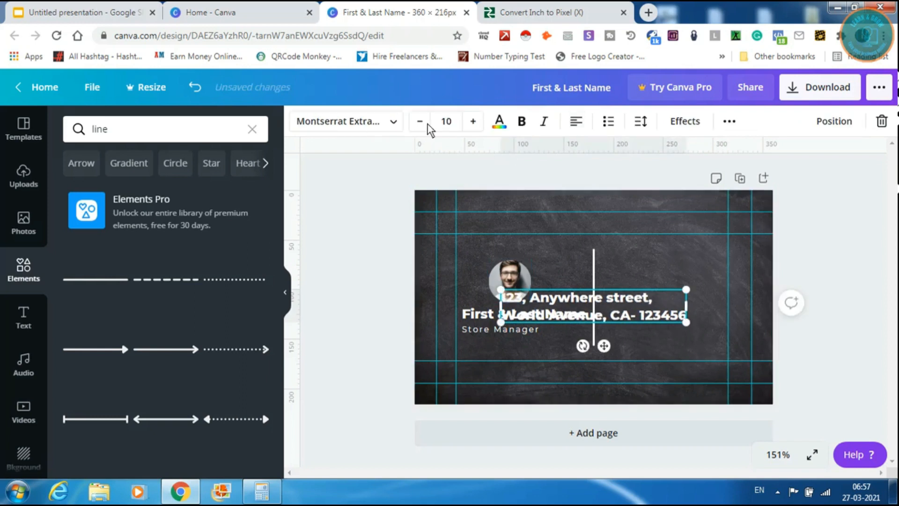
- Set the address text to the regular Montserrat font at size 6 and place it right of the divider, level with the portrait's top
{"action": "left_click", "coordinate": [370, 122]}
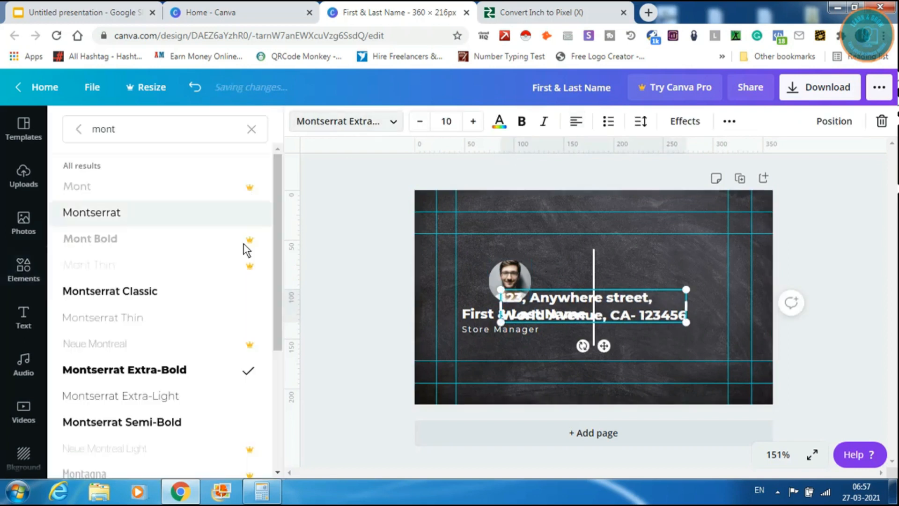
{"action": "left_click", "coordinate": [150, 212]}
{"action": "left_click", "coordinate": [447, 123]}
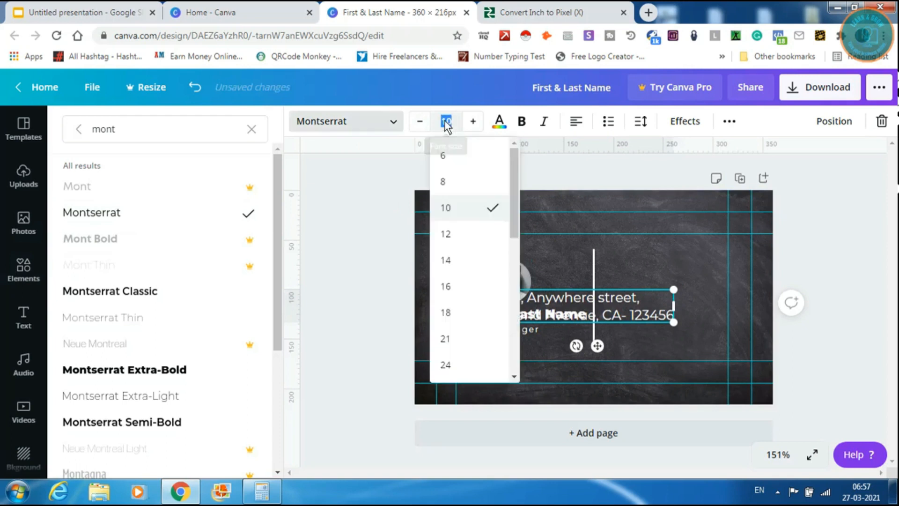
{"action": "type", "text": "6"}
{"action": "key", "text": "Return"}
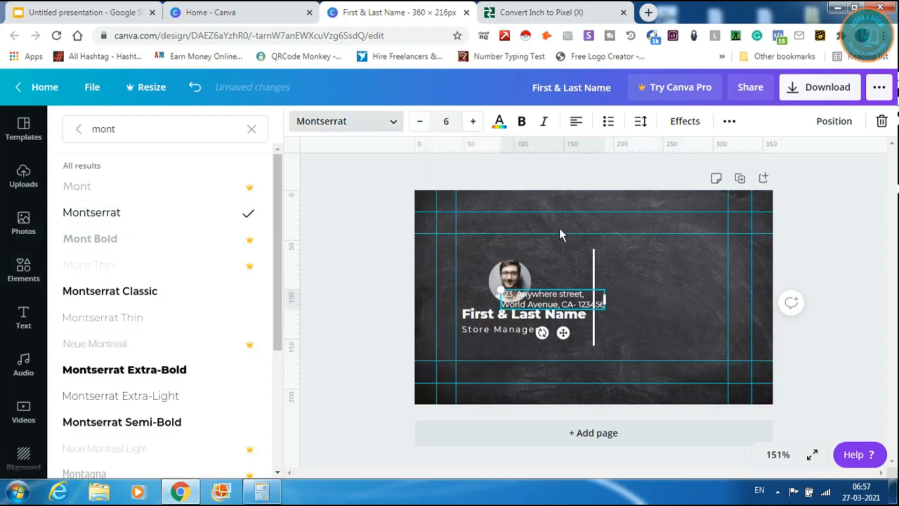
{"action": "left_click_drag", "start_coordinate": [540, 299], "coordinate": [655, 270]}
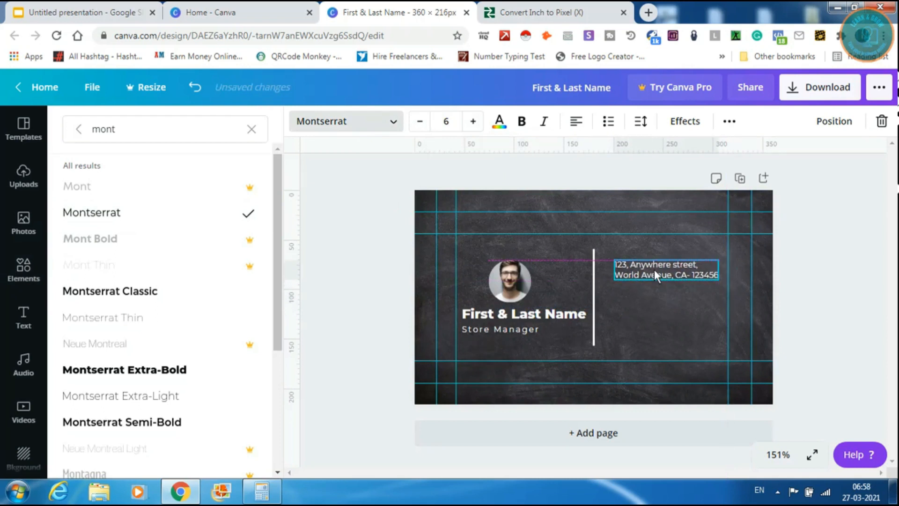
{"action": "left_click_drag", "start_coordinate": [655, 269], "coordinate": [654, 269]}
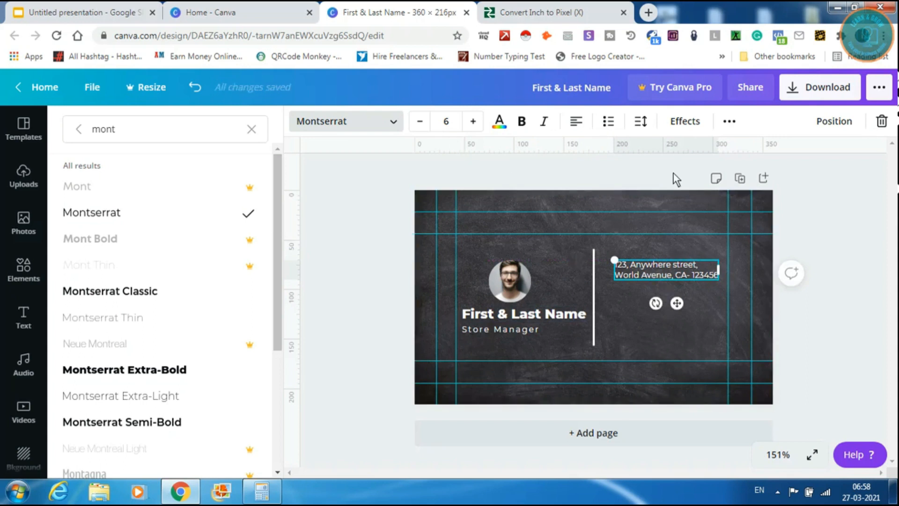
- Set the address text's line height to 1.2 and add a vertical guide along its left edge
{"action": "left_click", "coordinate": [641, 122]}
{"action": "left_click", "coordinate": [813, 192]}
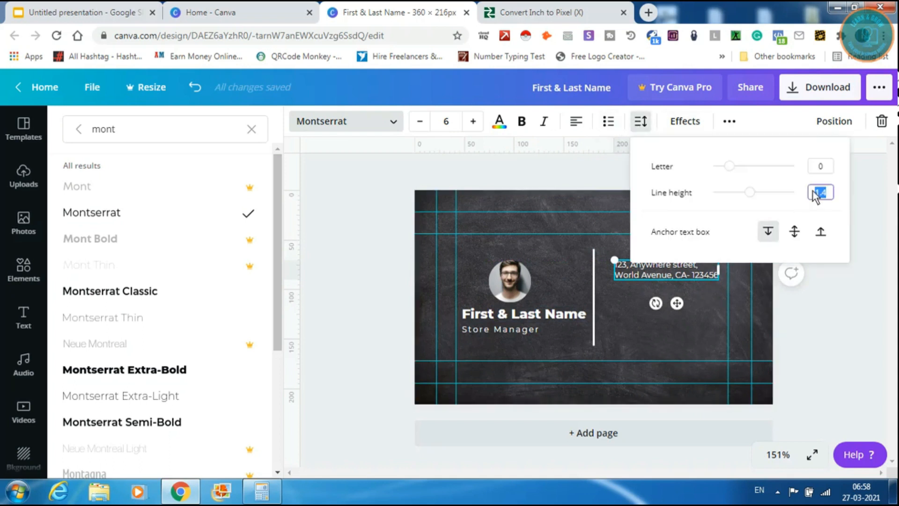
{"action": "type", "text": "1.2"}
{"action": "key", "text": "Return"}
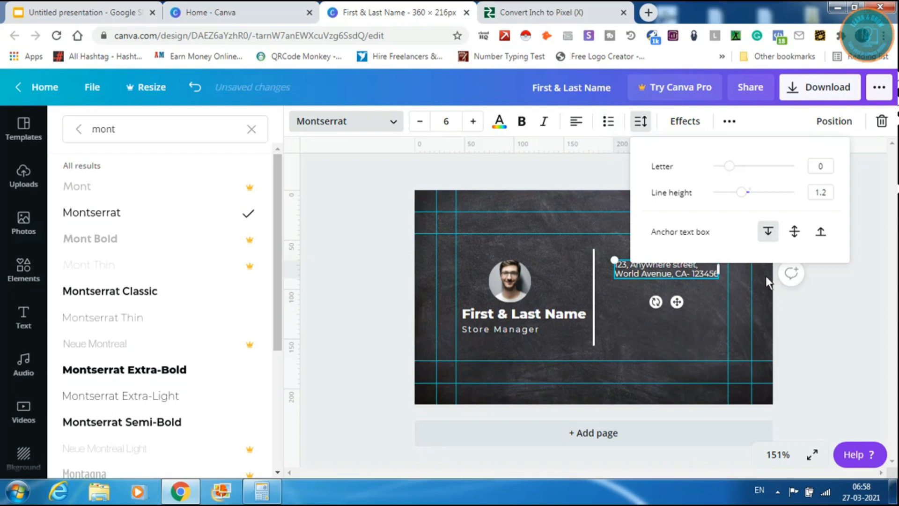
{"action": "left_click", "coordinate": [676, 332]}
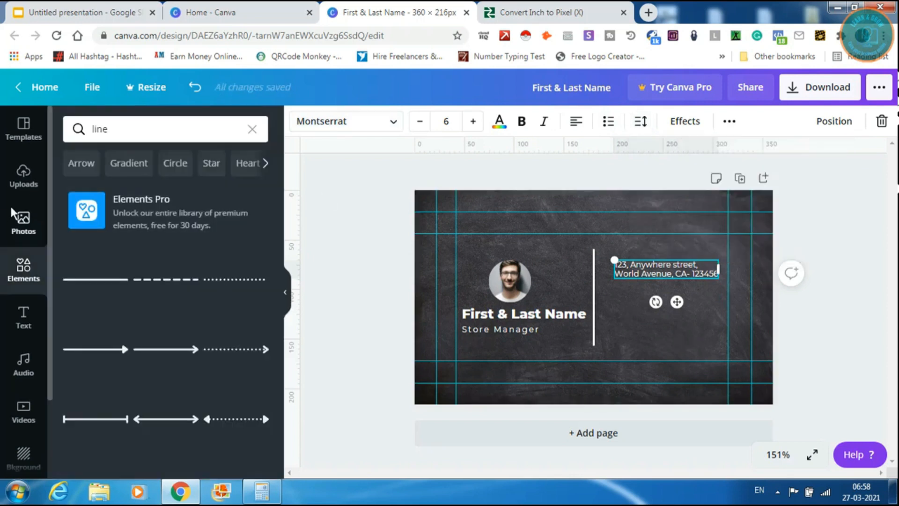
{"action": "left_click_drag", "start_coordinate": [388, 207], "coordinate": [615, 232]}
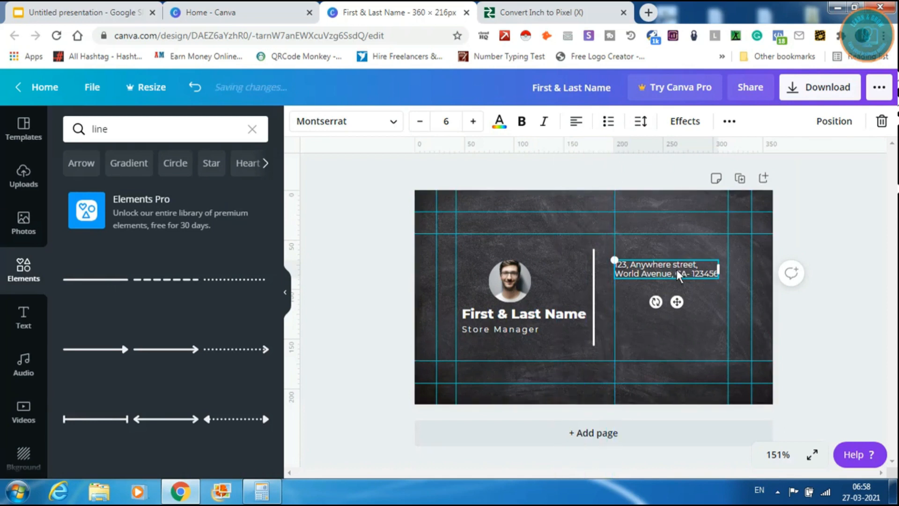
- Duplicate the address text directly below, aligned to the same guide, and replace the copy's content with the phone number
{"action": "left_click_drag", "start_coordinate": [676, 270], "coordinate": [675, 303]}
{"action": "triple_click", "coordinate": [664, 304]}
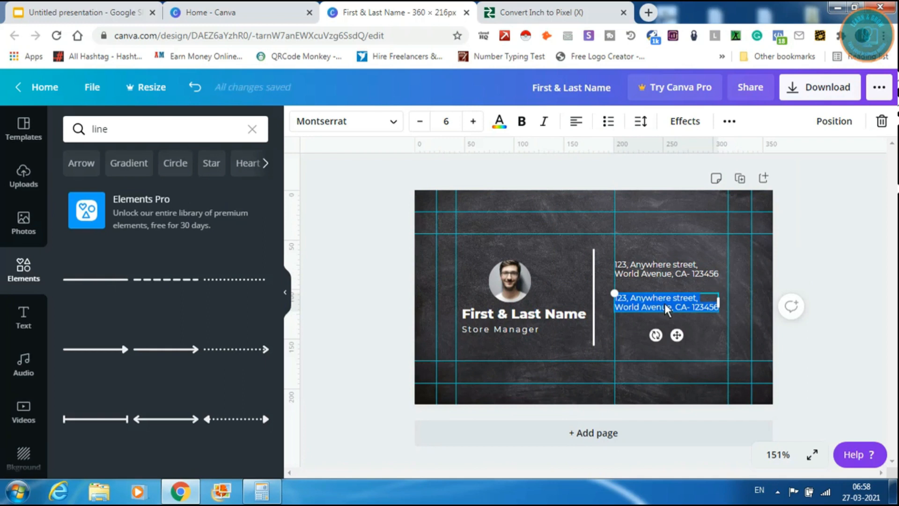
{"action": "type", "text": "123-456"}
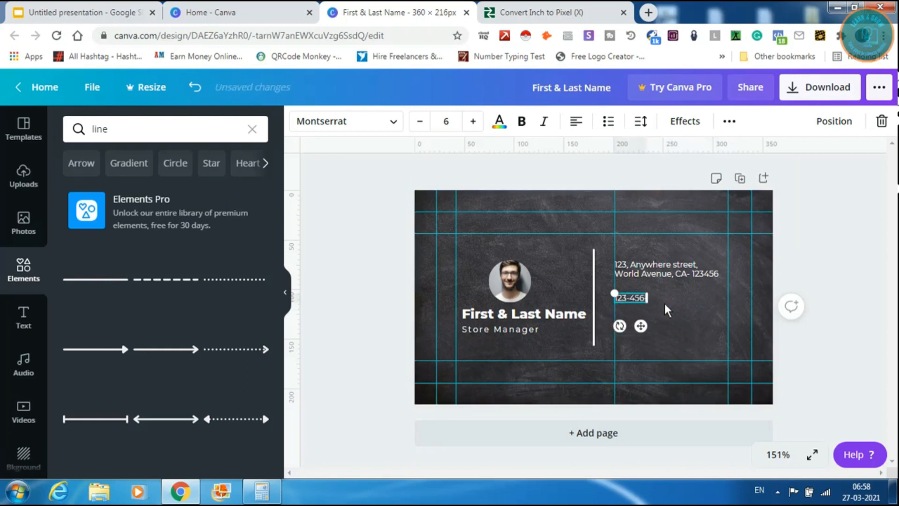
{"action": "type", "text": "-7890"}
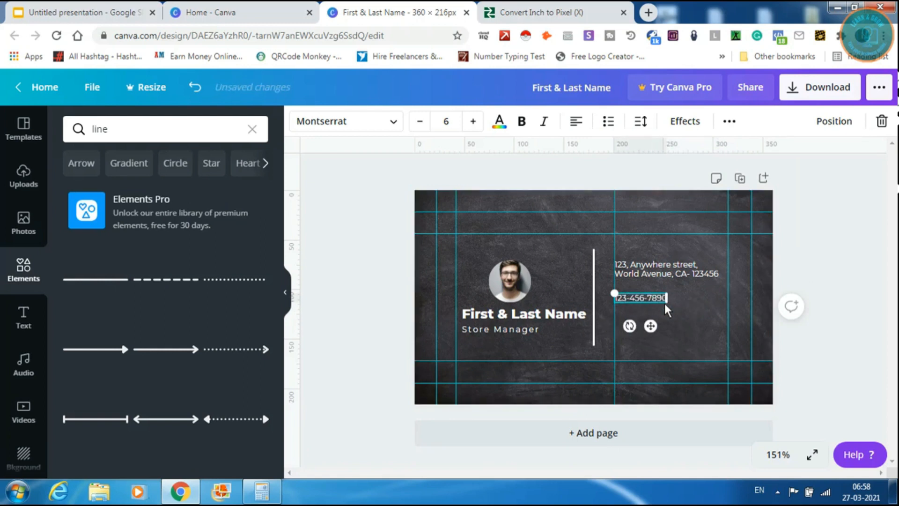
{"action": "left_click", "coordinate": [687, 350]}
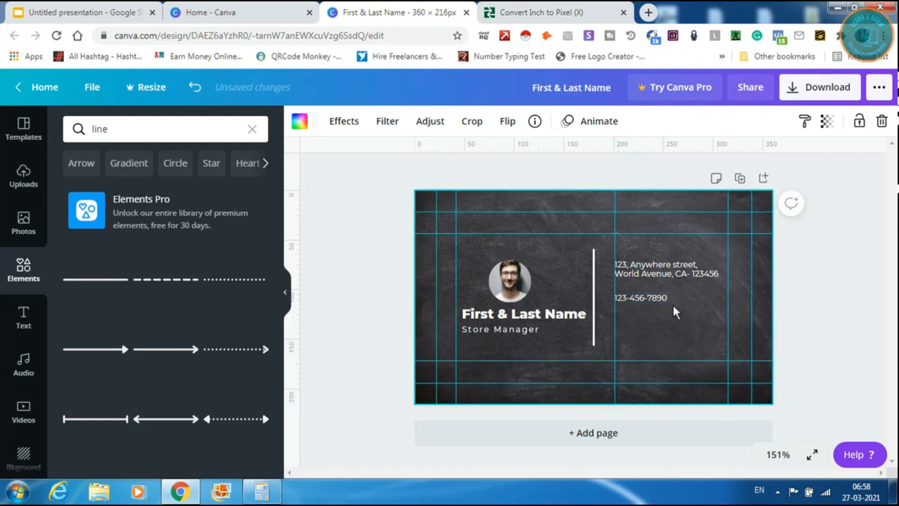
- Duplicate the phone number text directly below it and replace the copy's content with the contact's e-mail, correcting the spelling of its domain
{"action": "left_click", "coordinate": [654, 293]}
{"action": "key", "text": "alt"}
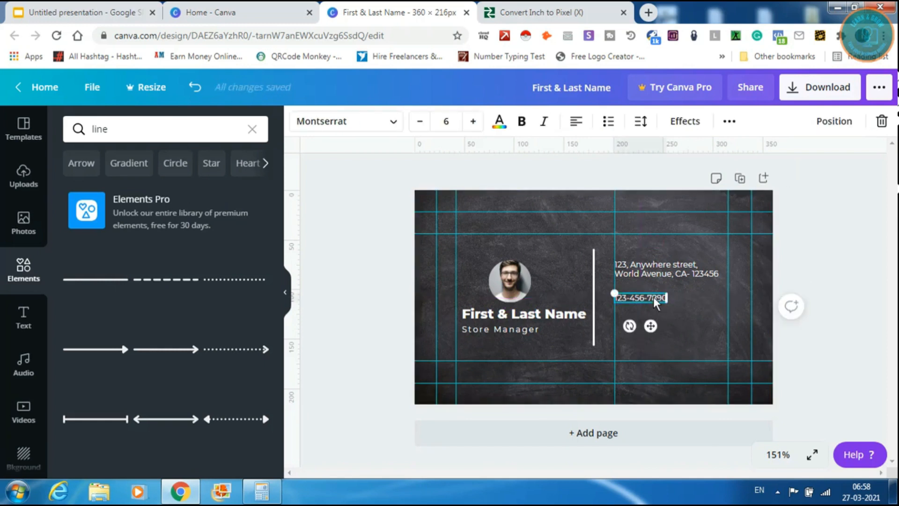
{"action": "left_click_drag", "start_coordinate": [654, 297], "coordinate": [657, 319]}
{"action": "double_click", "coordinate": [645, 316]}
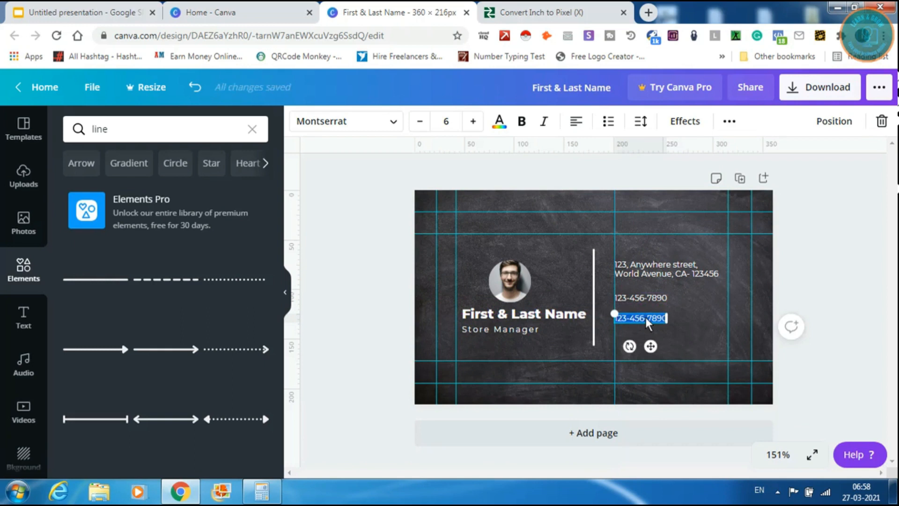
{"action": "key", "text": "ctrl+a"}
{"action": "key", "text": "BackSpace"}
{"action": "type", "text": "mail@domaiin.com"}
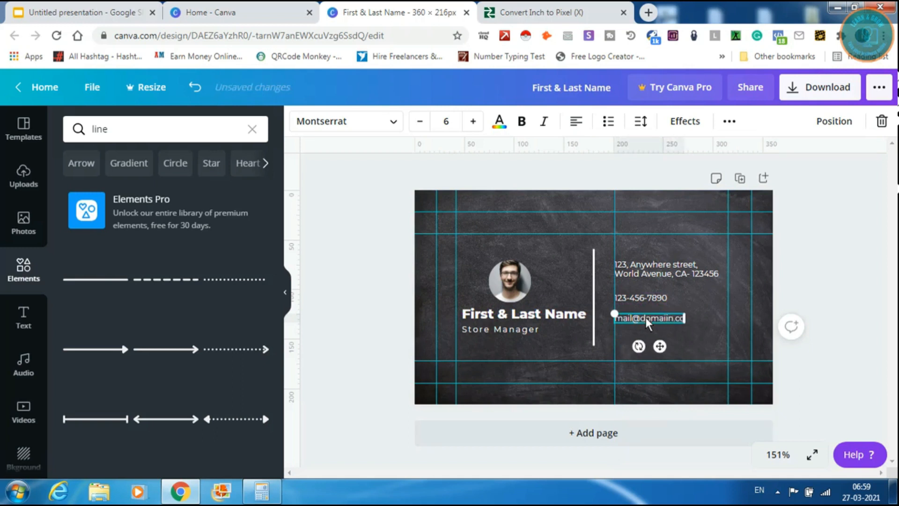
{"action": "left_click", "coordinate": [709, 356]}
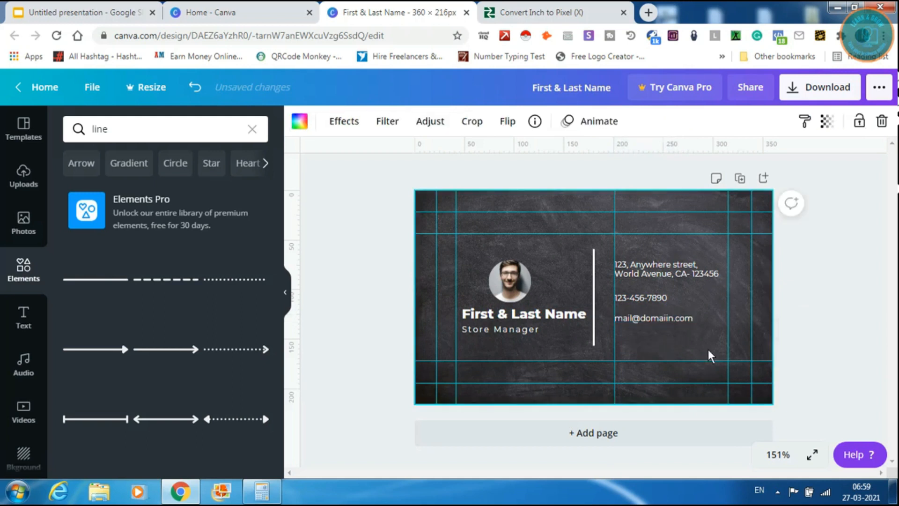
{"action": "left_click", "coordinate": [667, 320]}
{"action": "key", "text": "BackSpace"}
{"action": "left_click", "coordinate": [702, 351]}
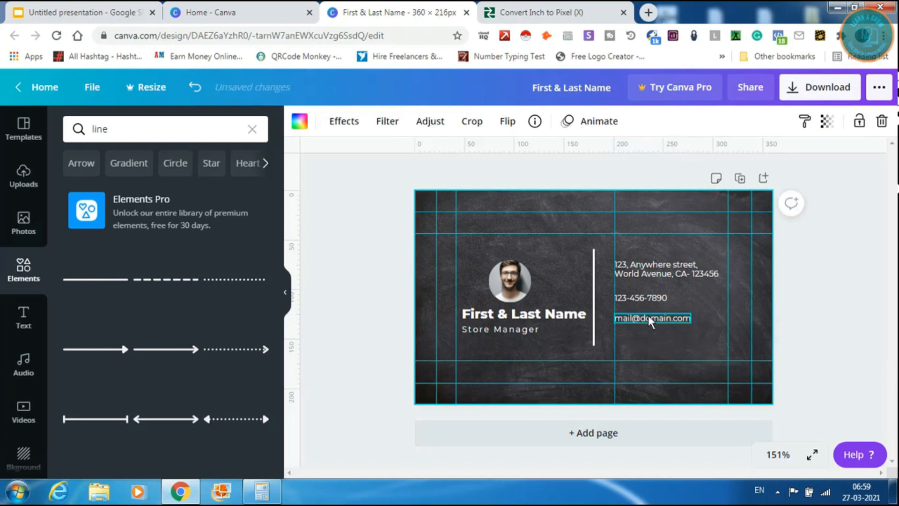
{"action": "left_click", "coordinate": [649, 323]}
{"action": "left_click_drag", "start_coordinate": [650, 322], "coordinate": [649, 351]}
{"action": "double_click", "coordinate": [650, 350]}
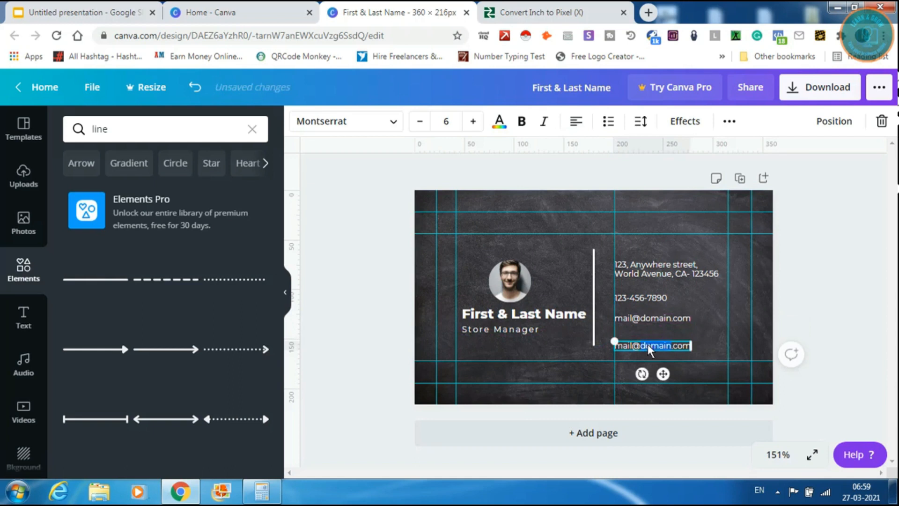
{"action": "type", "text": "www.website"}
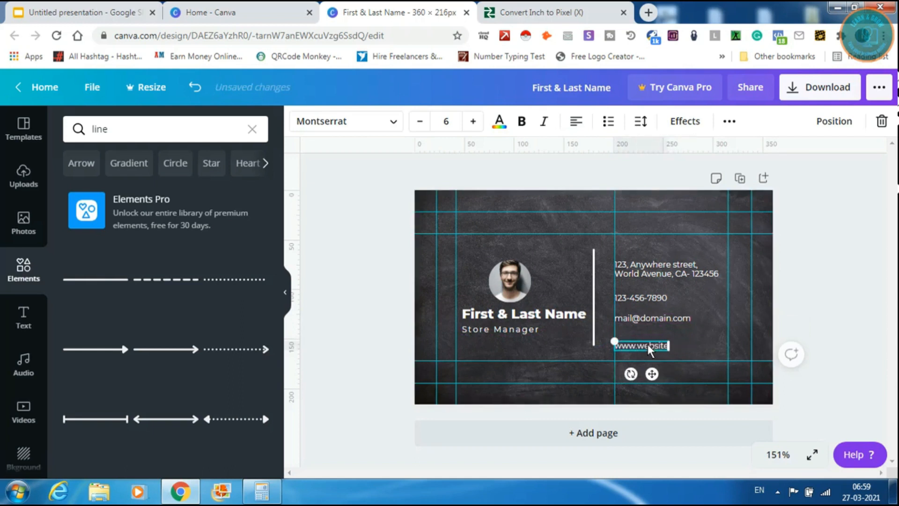
{"action": "type", "text": ".com"}
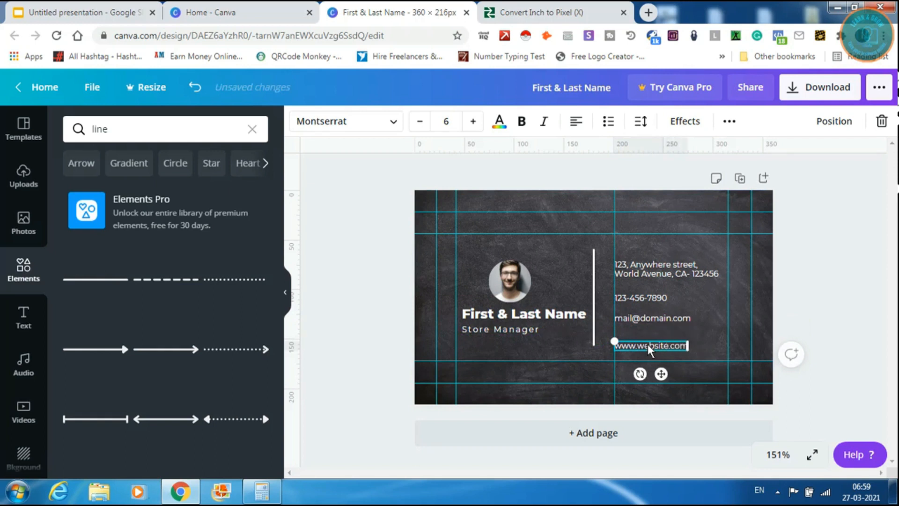
{"action": "left_click", "coordinate": [713, 355]}
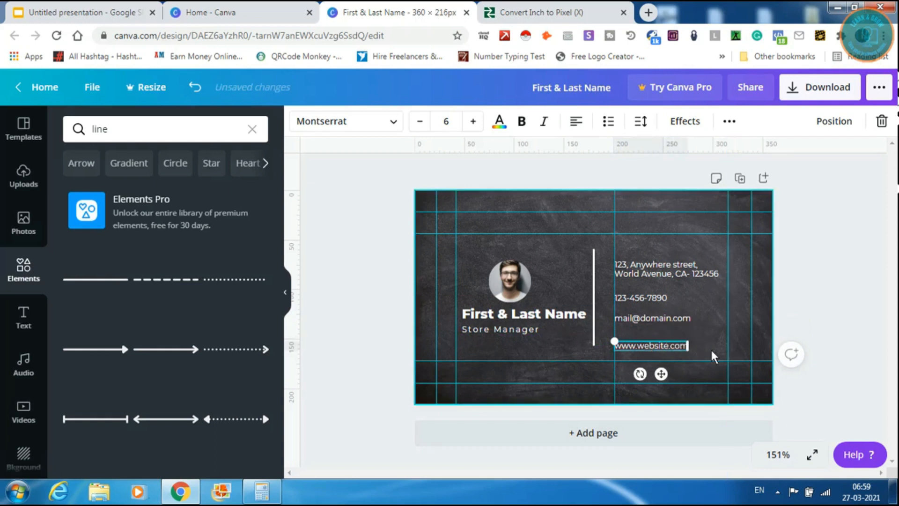
- Move the address, phone, e-mail and website texts up together beside the divider line and space them evenly vertically
{"action": "left_click_drag", "start_coordinate": [699, 356], "coordinate": [610, 255]}
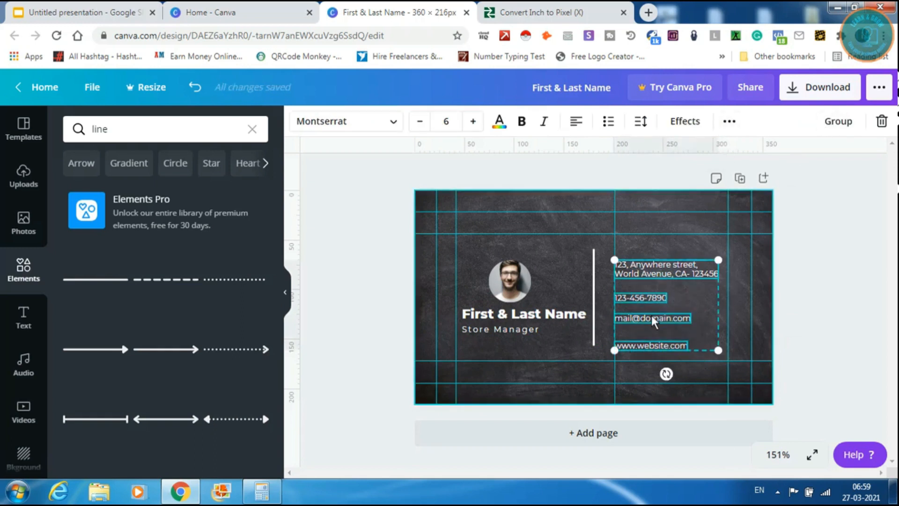
{"action": "left_click_drag", "start_coordinate": [649, 291], "coordinate": [651, 293]}
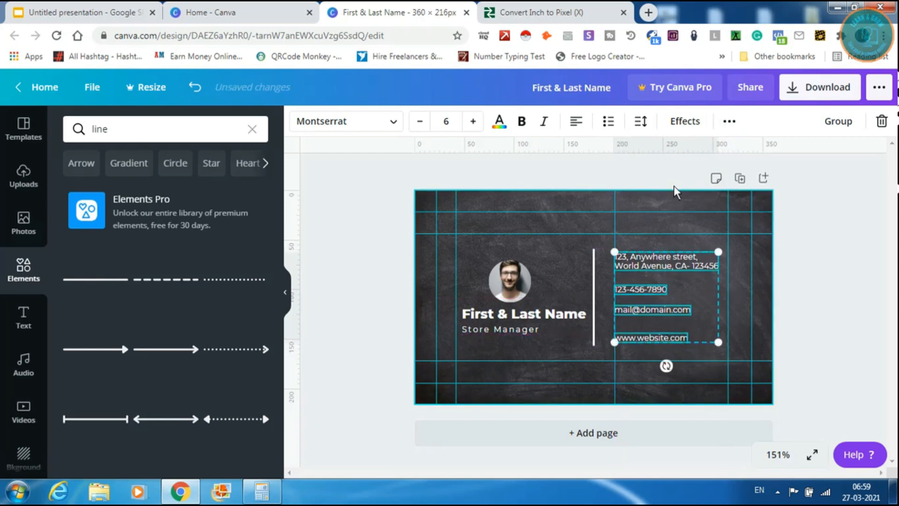
{"action": "left_click", "coordinate": [641, 122]}
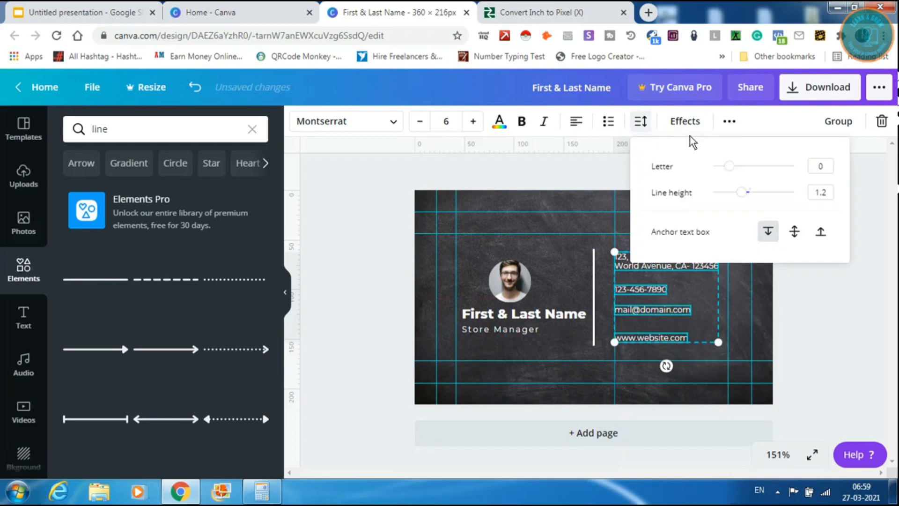
{"action": "left_click", "coordinate": [730, 122]}
{"action": "left_click", "coordinate": [599, 154]}
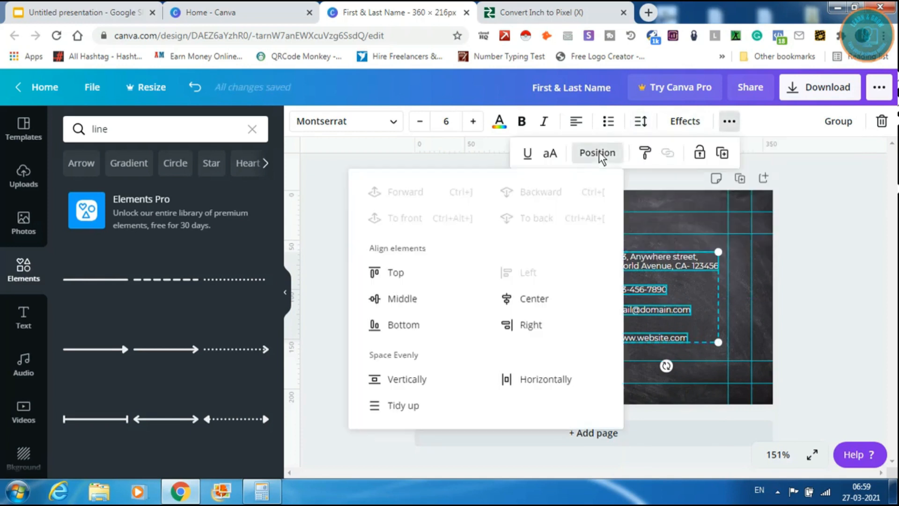
{"action": "left_click", "coordinate": [417, 390]}
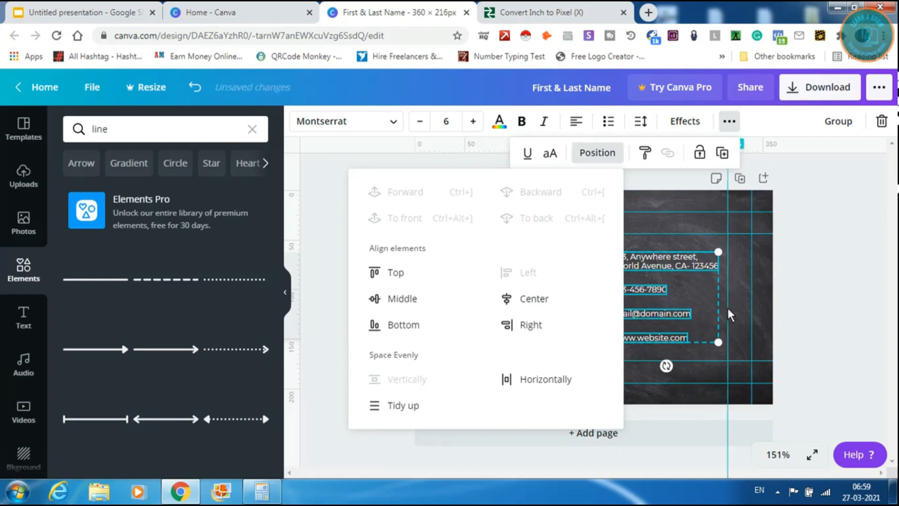
{"action": "left_click", "coordinate": [745, 310]}
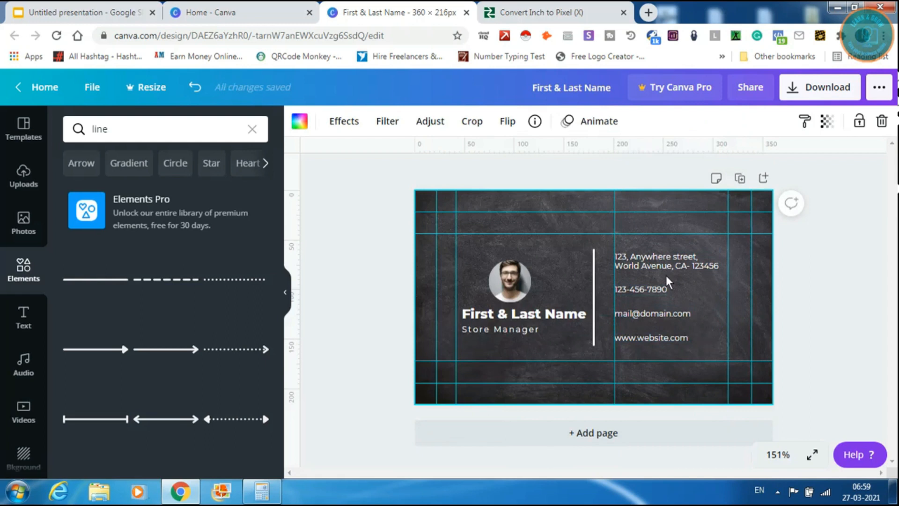
- Change the colour of the "First & Last Name" text to the default yellow
{"action": "left_click", "coordinate": [530, 317]}
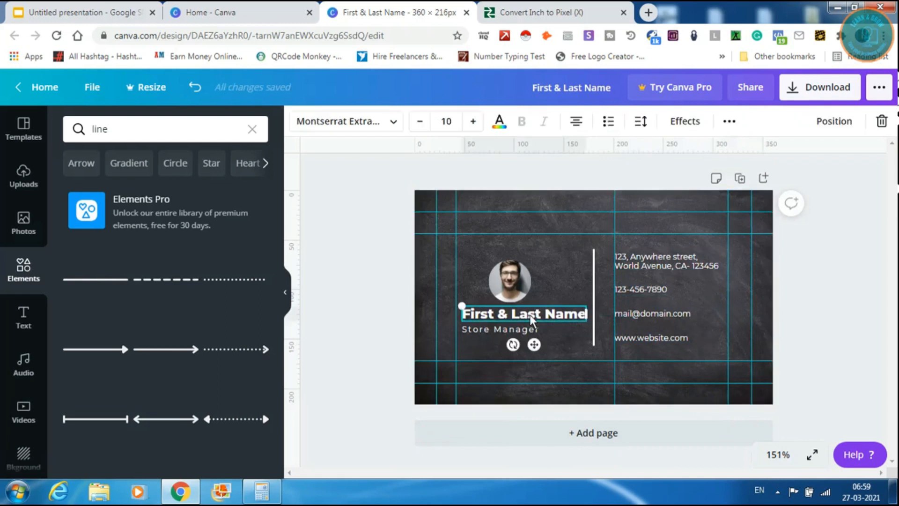
{"action": "left_click", "coordinate": [500, 123]}
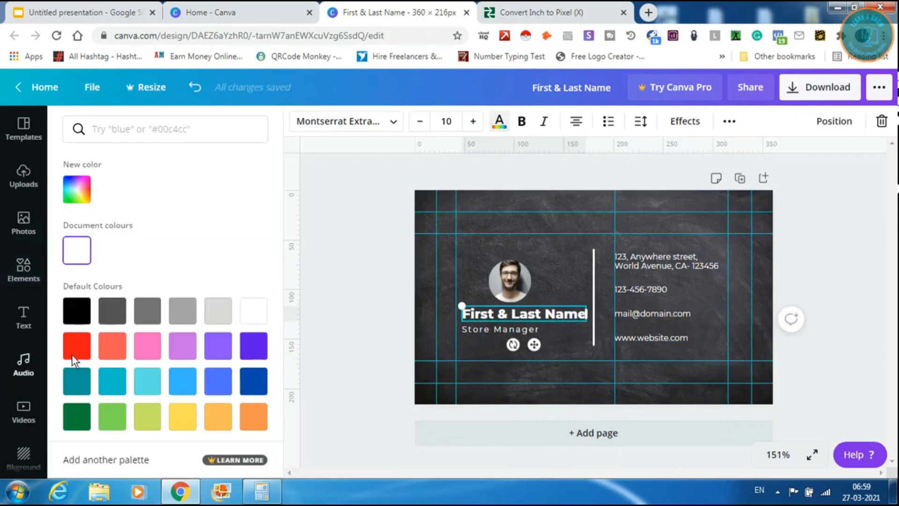
{"action": "left_click", "coordinate": [178, 413]}
{"action": "left_click", "coordinate": [585, 257]}
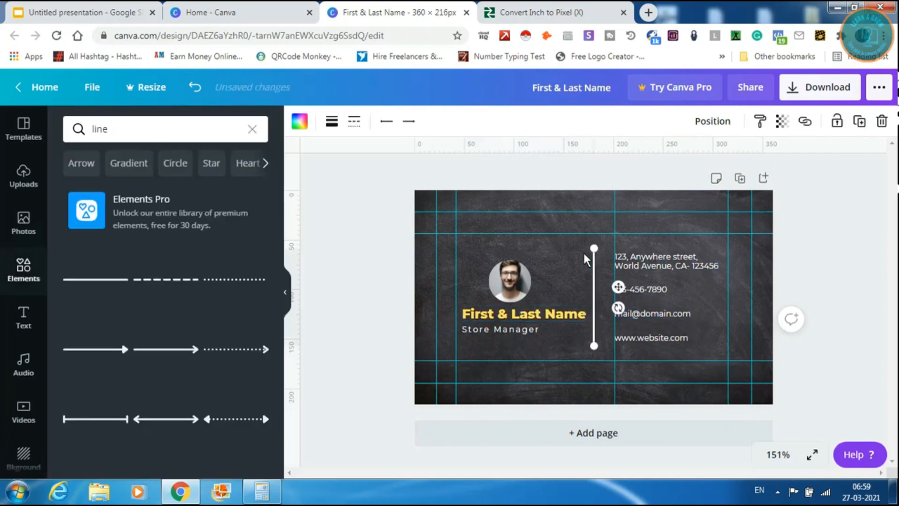
{"action": "left_click", "coordinate": [724, 337]}
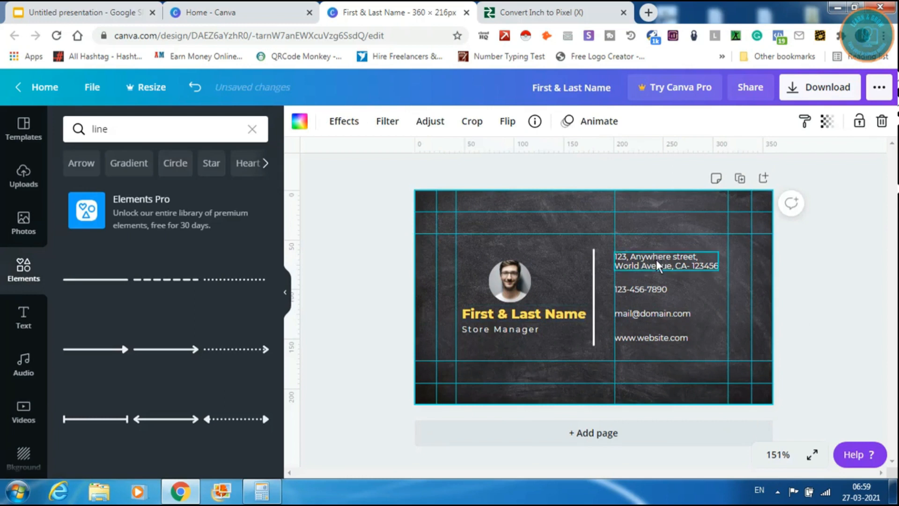
- Search the elements library for "location" in place of the previous search term
{"action": "left_click", "coordinate": [124, 140]}
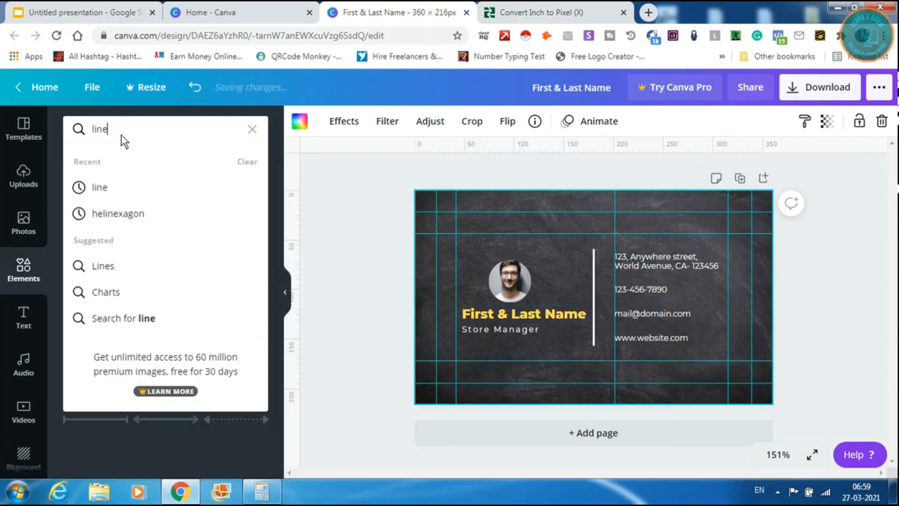
{"action": "left_click_drag", "start_coordinate": [120, 139], "coordinate": [71, 136]}
{"action": "type", "text": "l"}
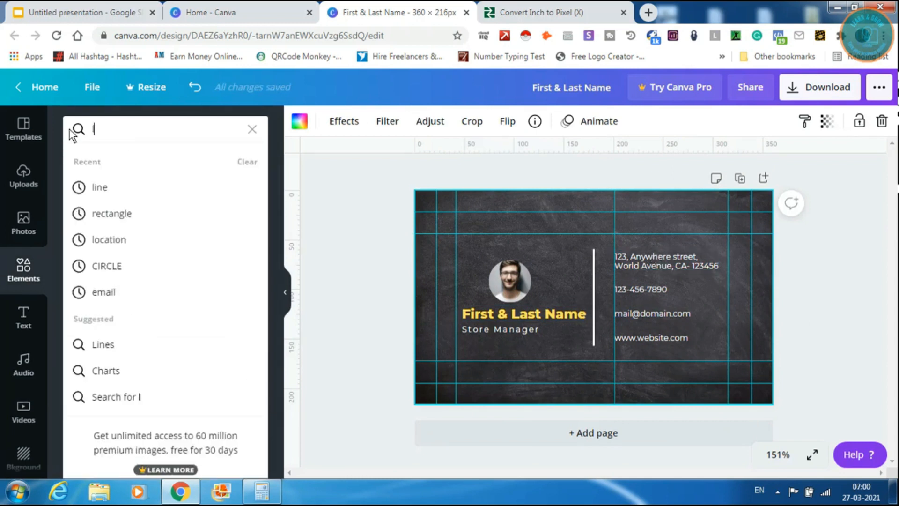
{"action": "type", "text": "ocation"}
{"action": "key", "text": "Return"}
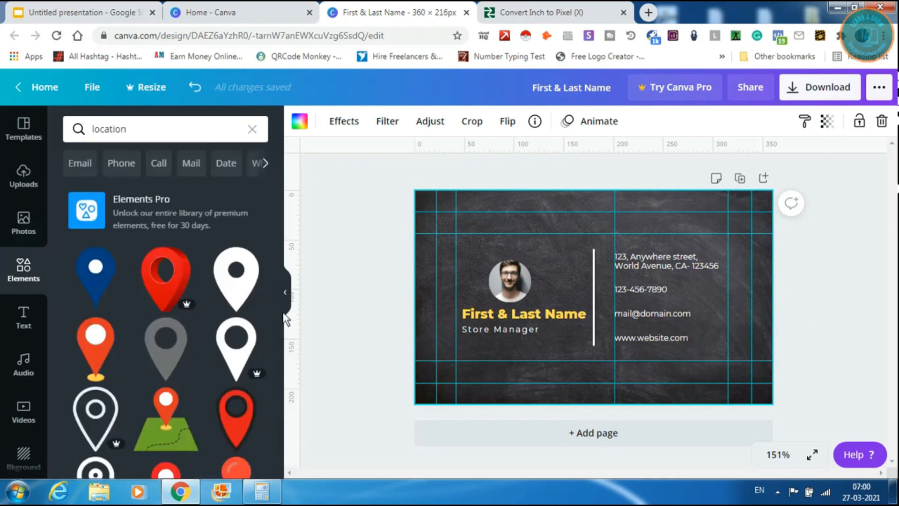
- Insert the free white location pin icon from the search results and recolour it red
{"action": "left_click", "coordinate": [240, 286]}
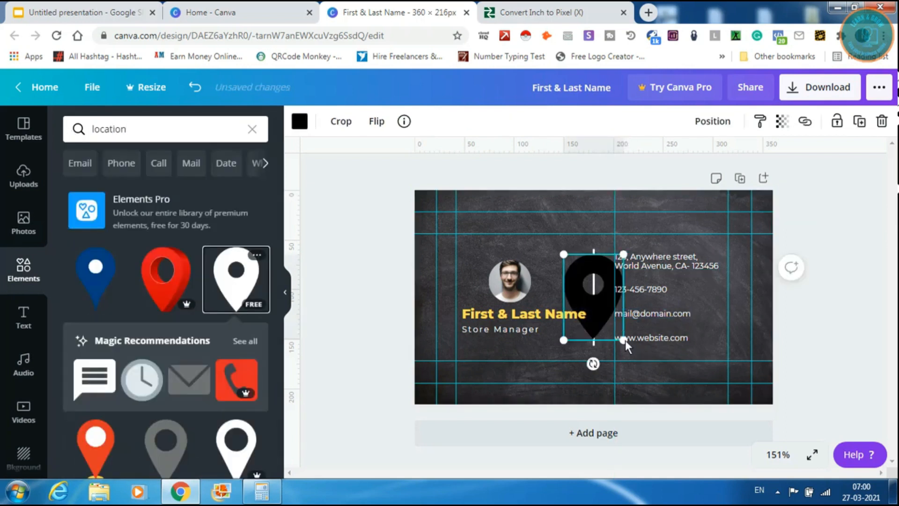
{"action": "left_click", "coordinate": [299, 122]}
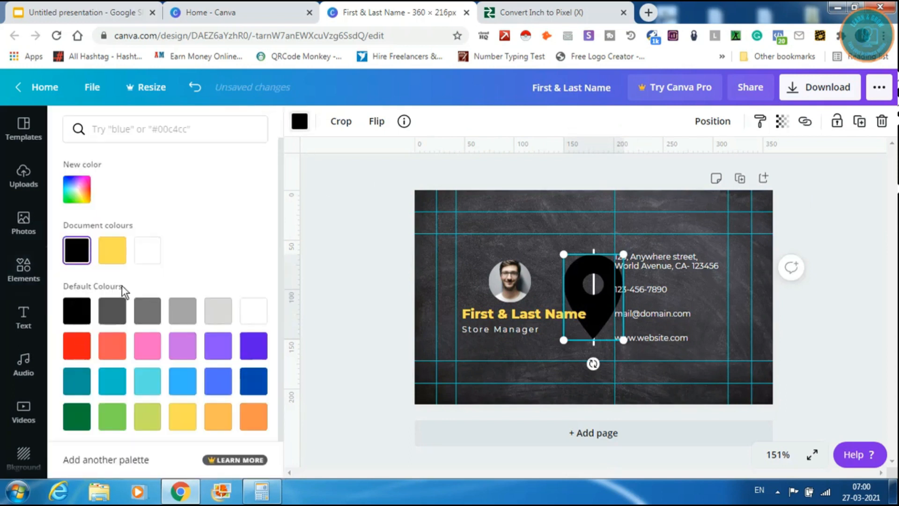
{"action": "left_click", "coordinate": [75, 345]}
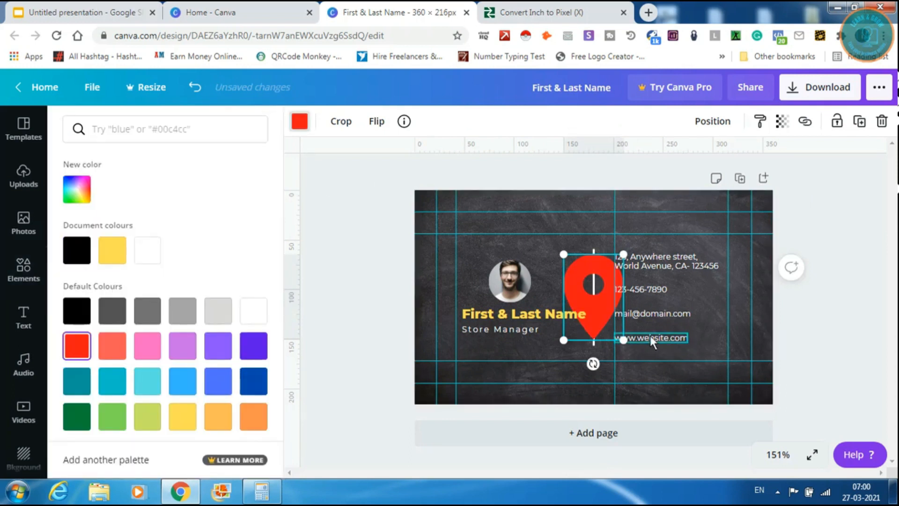
- Shrink the red pin to fit between the divider line and address, and add a vertical guide at 185 px along its left edge
{"action": "left_click_drag", "start_coordinate": [628, 339], "coordinate": [603, 260]}
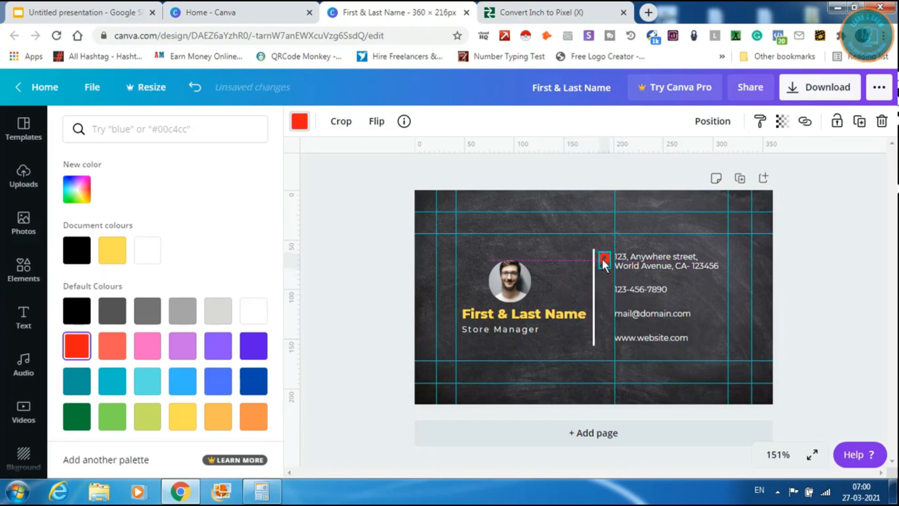
{"action": "left_click_drag", "start_coordinate": [605, 259], "coordinate": [602, 259]}
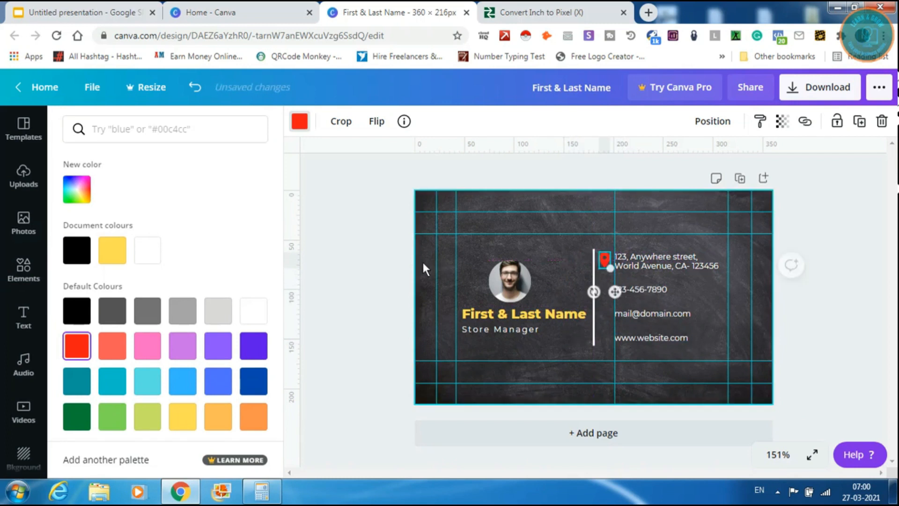
{"action": "left_click_drag", "start_coordinate": [291, 268], "coordinate": [601, 259]}
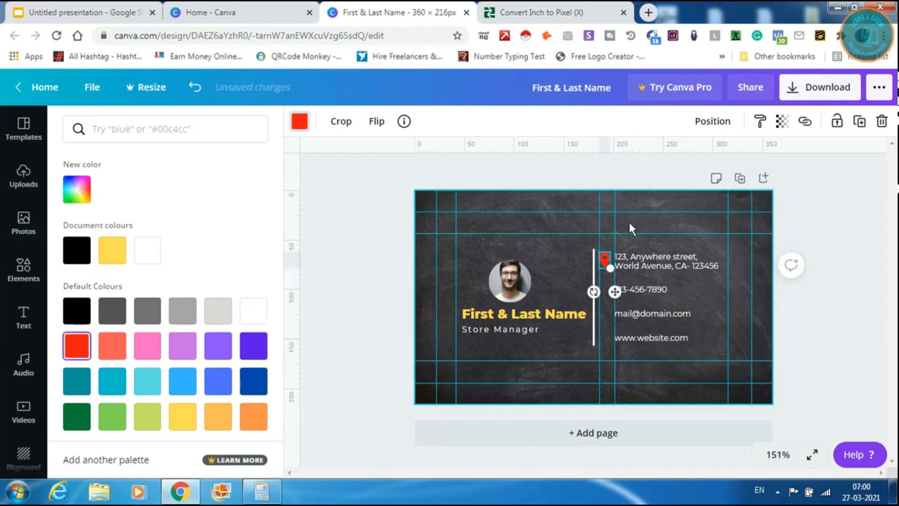
- Search the elements library for "phone"
{"action": "left_click", "coordinate": [114, 129]}
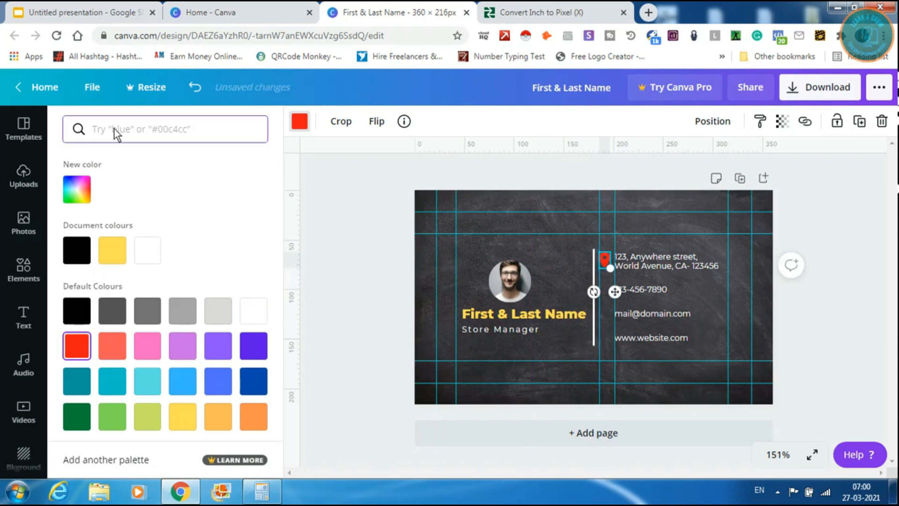
{"action": "left_click", "coordinate": [16, 276]}
{"action": "left_click", "coordinate": [119, 127]}
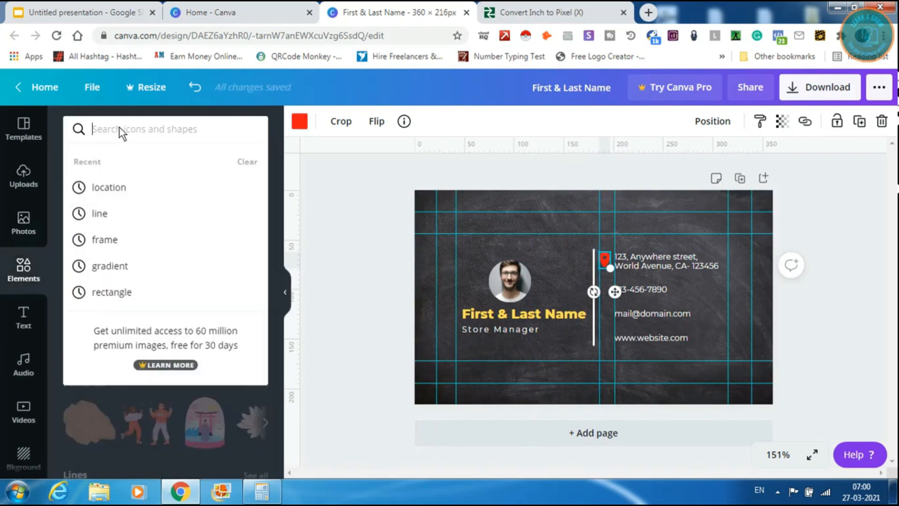
{"action": "type", "text": "phi"}
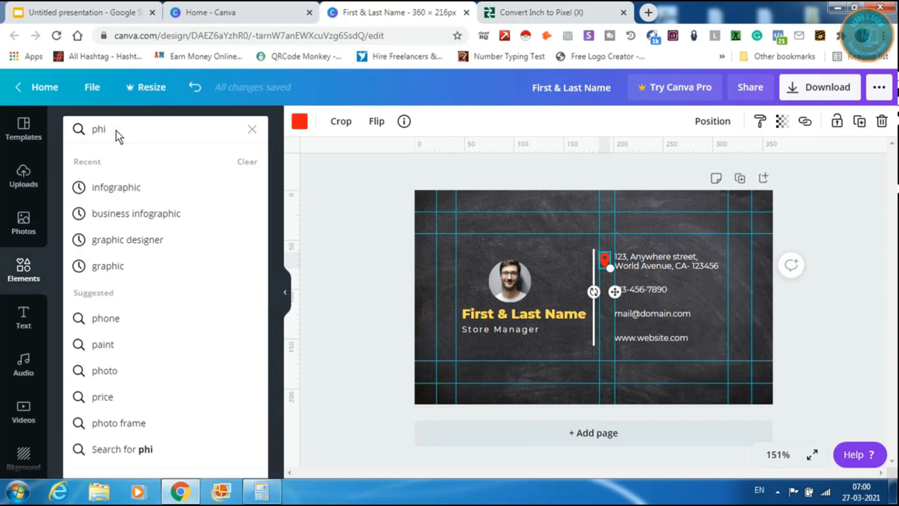
{"action": "key", "text": "BackSpace"}
{"action": "type", "text": "one"}
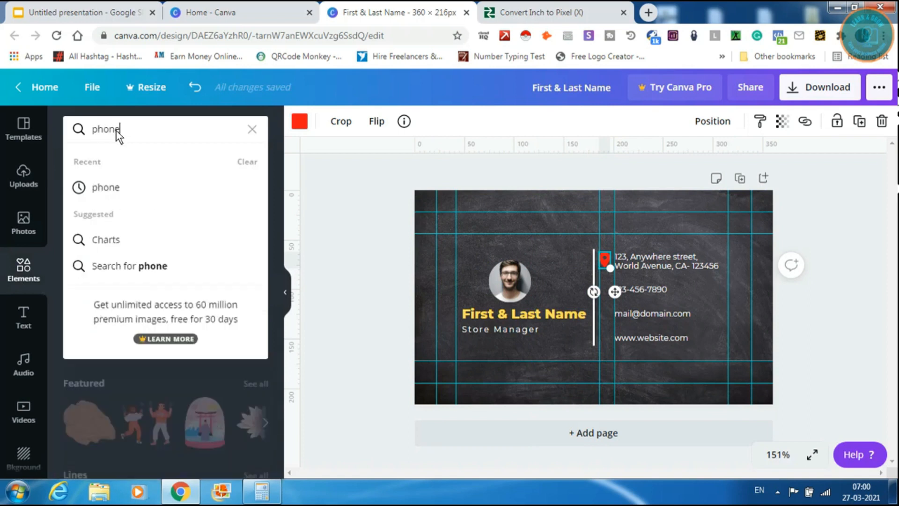
{"action": "key", "text": "Return"}
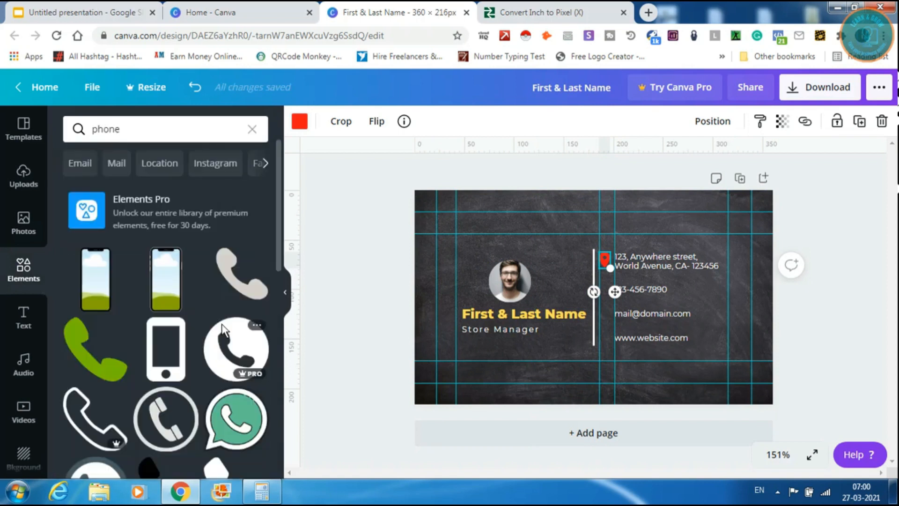
- Add the free telephone handset icon in red, shrunk to fit between the guides beside the phone number
{"action": "left_click", "coordinate": [236, 277]}
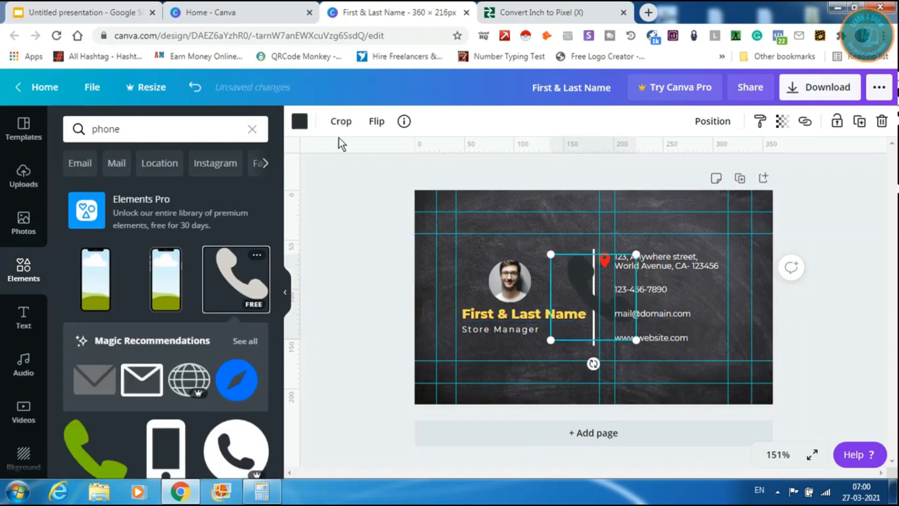
{"action": "left_click", "coordinate": [298, 125]}
{"action": "left_click", "coordinate": [113, 252]}
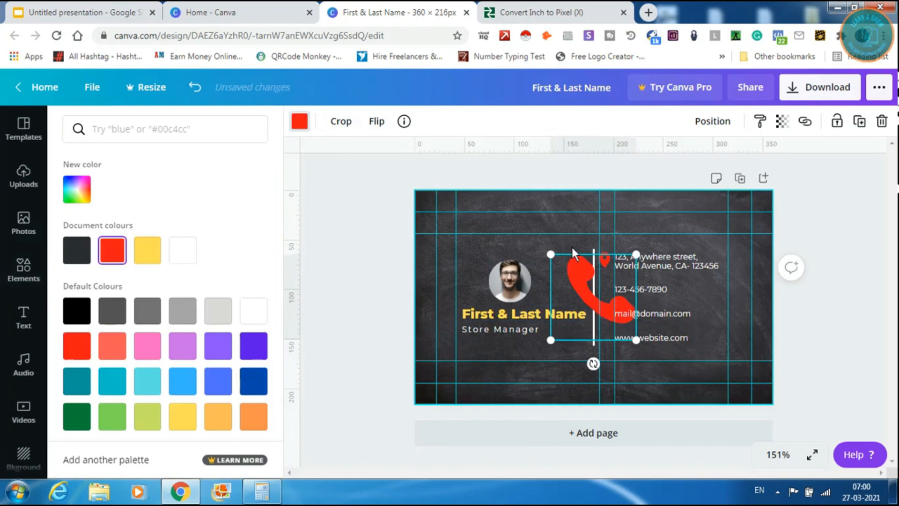
{"action": "left_click_drag", "start_coordinate": [551, 254], "coordinate": [606, 286]}
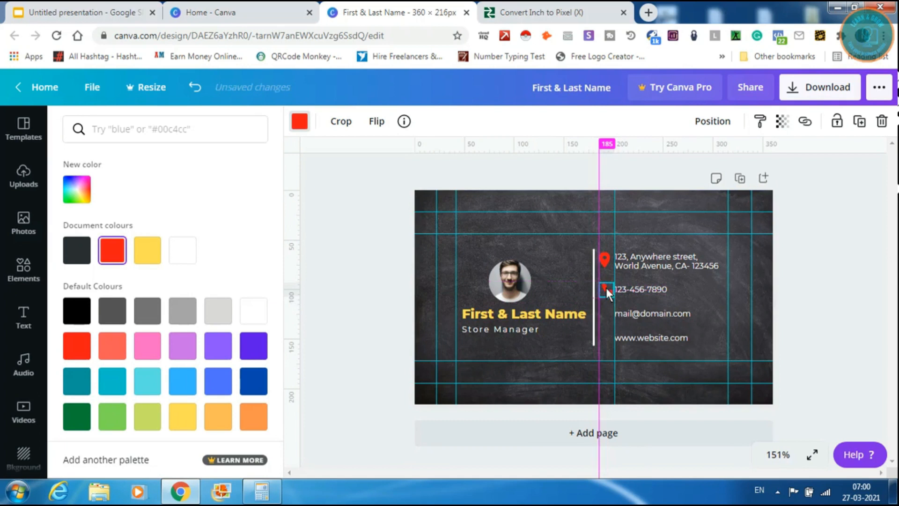
{"action": "left_click_drag", "start_coordinate": [606, 288], "coordinate": [606, 287]}
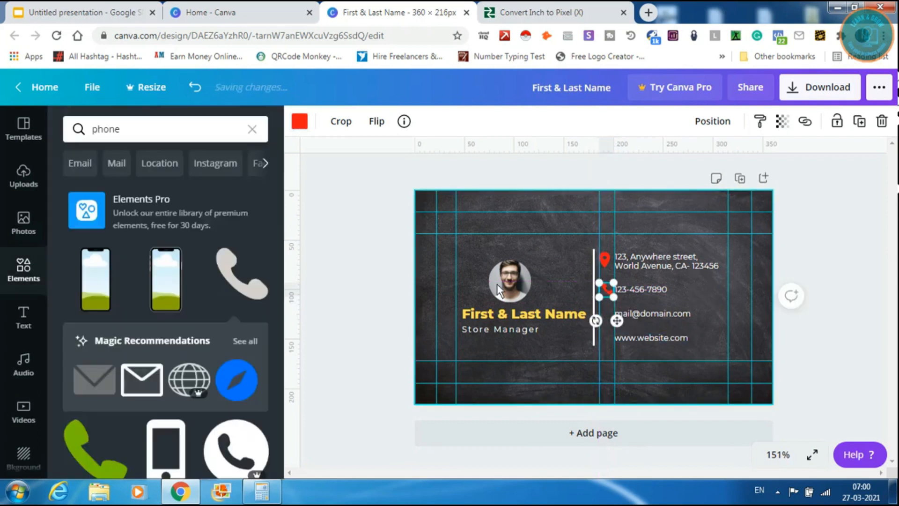
- Search the elements library for "mail" in place of the previous search term
{"action": "left_click", "coordinate": [170, 135]}
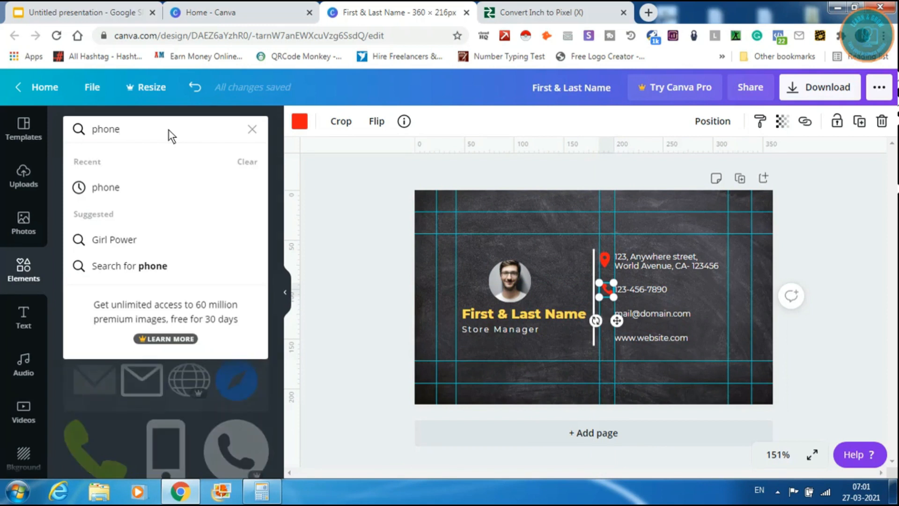
{"action": "double_click", "coordinate": [169, 131]}
{"action": "type", "text": "mail"}
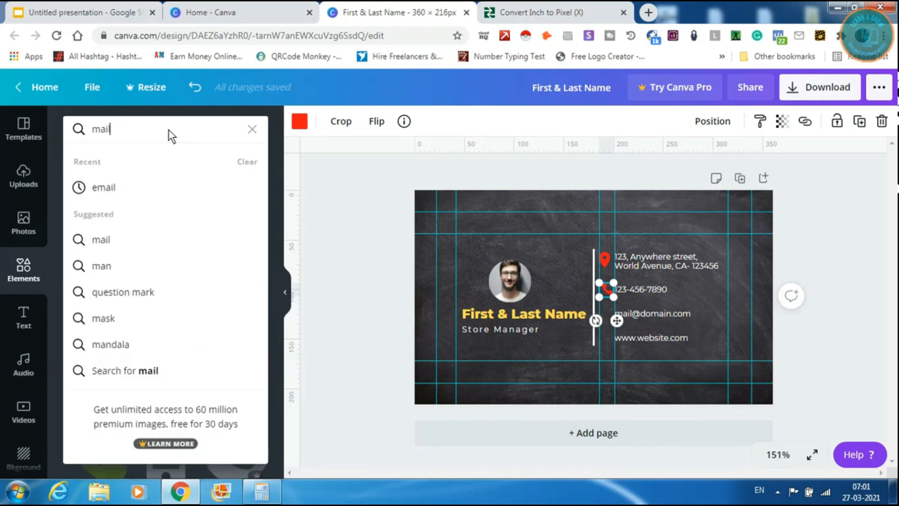
{"action": "key", "text": "Return"}
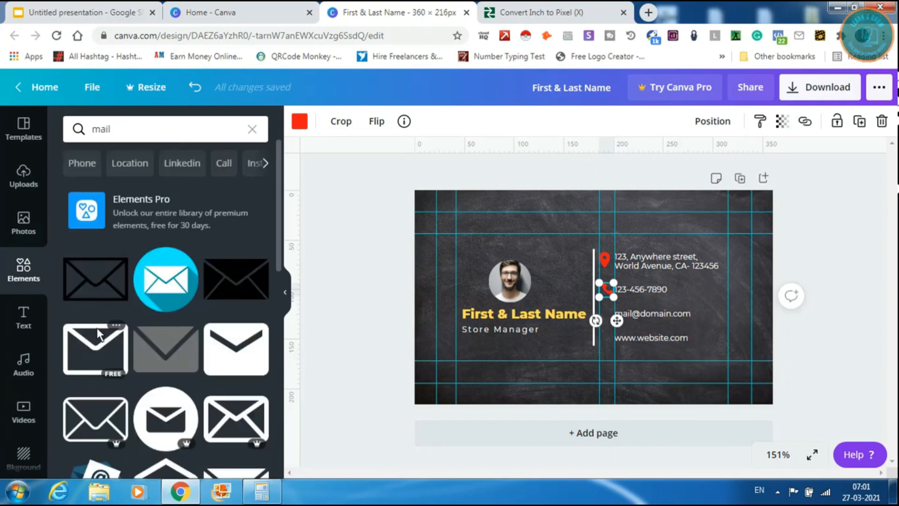
- Insert the free solid envelope icon from the search results and recolour it white
{"action": "left_click", "coordinate": [236, 349]}
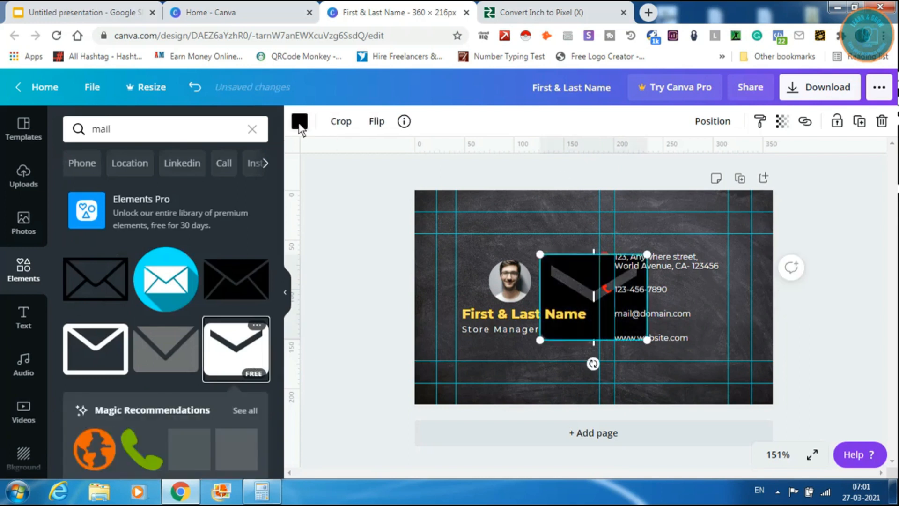
{"action": "left_click", "coordinate": [300, 121]}
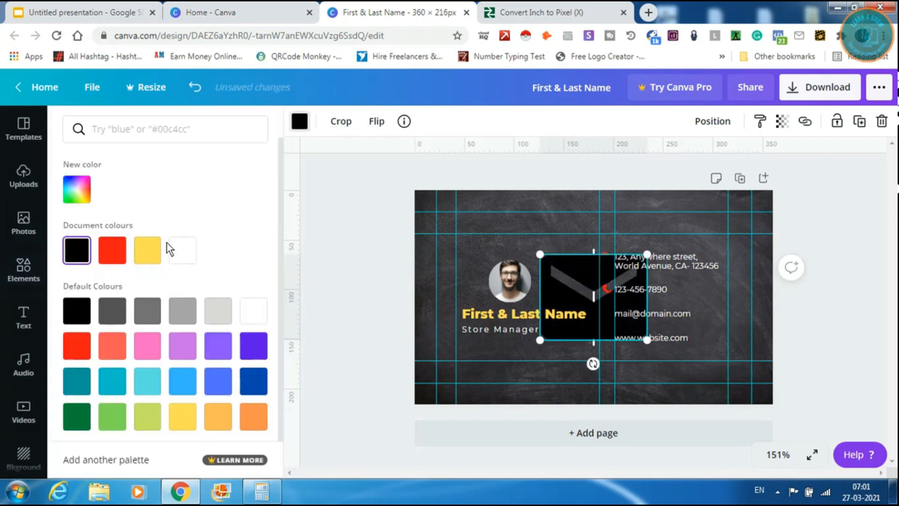
{"action": "left_click", "coordinate": [183, 248]}
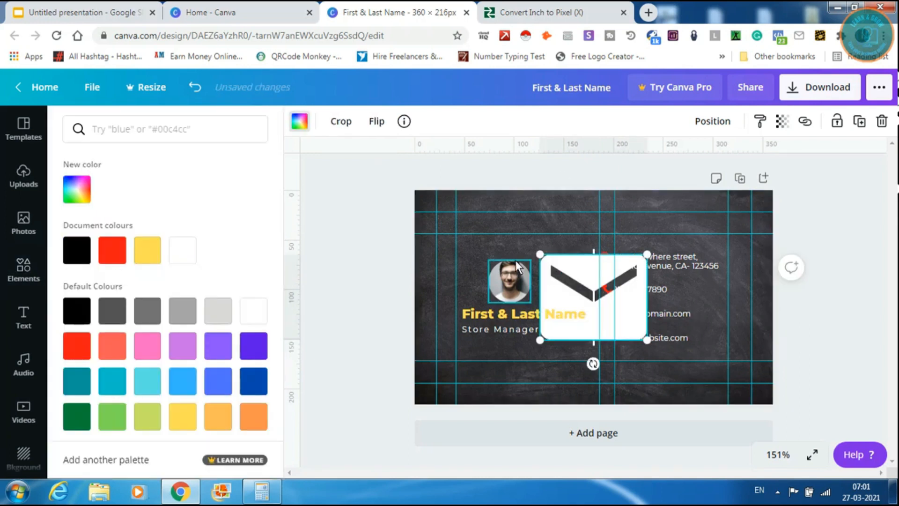
- Shrink the envelope icon to fit between the guides beside the e-mail text and recolour it red
{"action": "left_click_drag", "start_coordinate": [540, 255], "coordinate": [605, 317]}
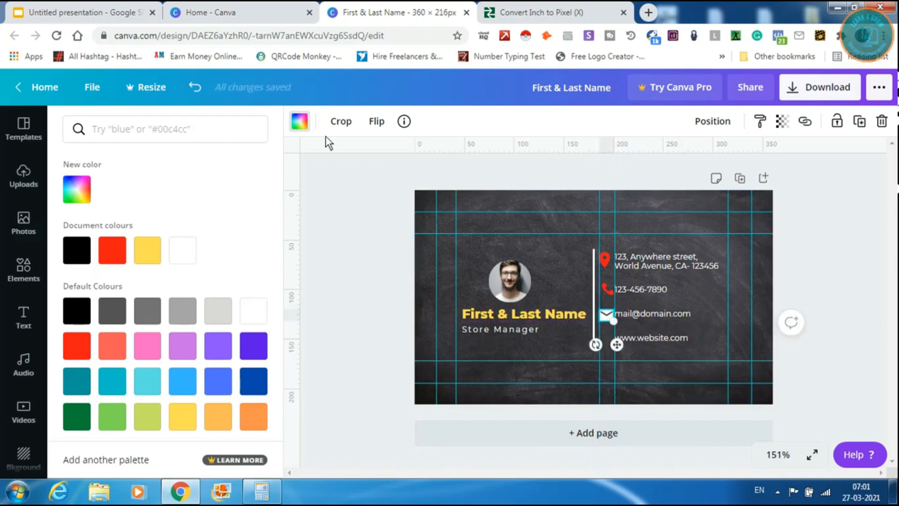
{"action": "left_click", "coordinate": [305, 126]}
{"action": "left_click", "coordinate": [300, 121]}
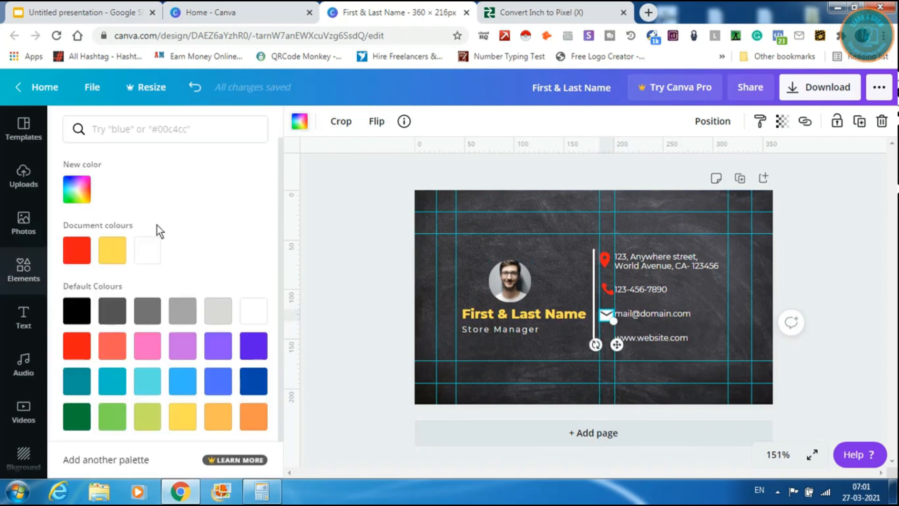
{"action": "left_click", "coordinate": [76, 250]}
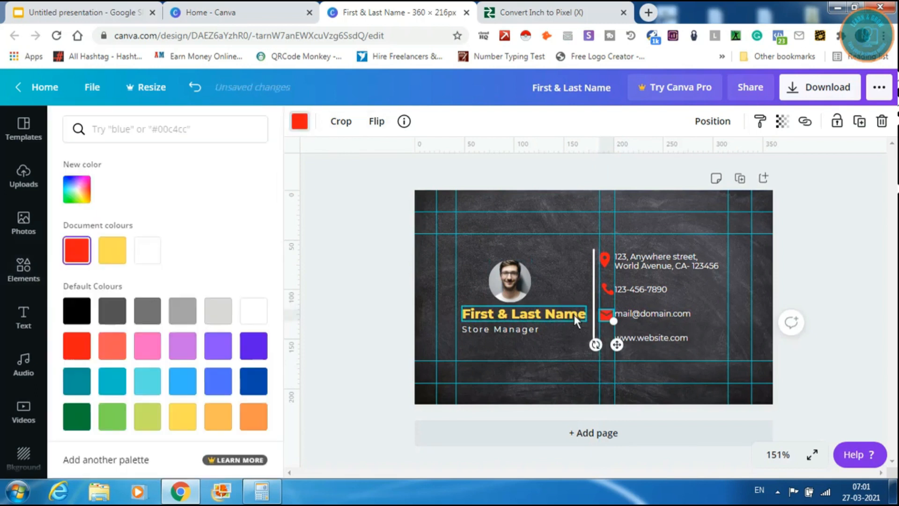
{"action": "left_click", "coordinate": [724, 331]}
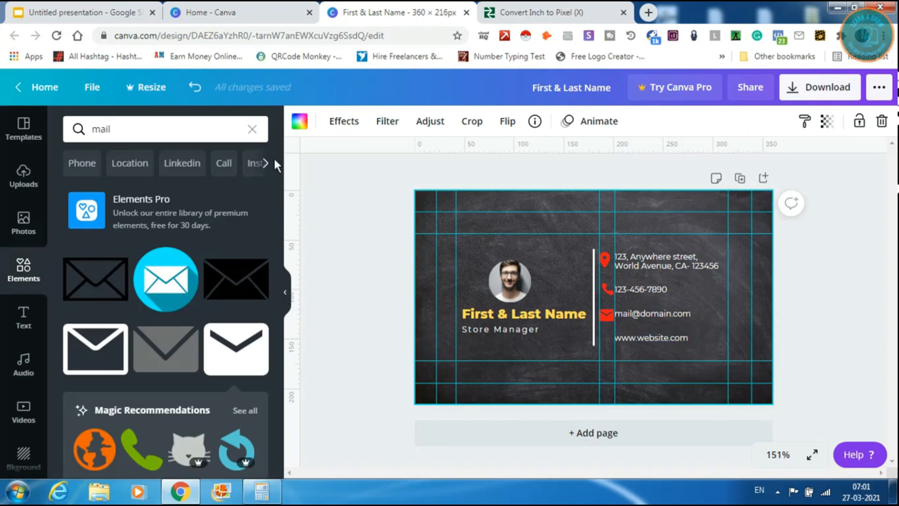
- Search the elements library for "website" in place of the previous search term
{"action": "left_click", "coordinate": [157, 123]}
{"action": "type", "text": "website"}
{"action": "key", "text": "Return"}
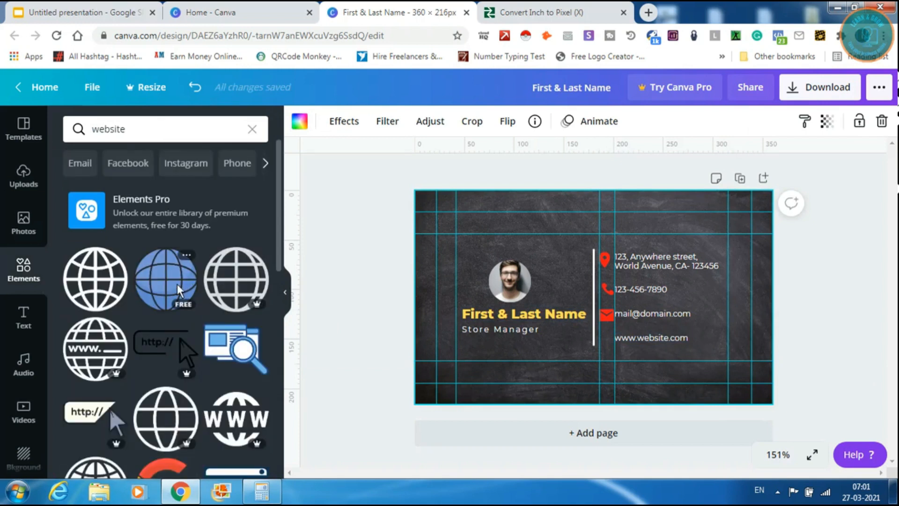
- Insert the free blue globe icon and change its two lighter blue shades to the red used on the card
{"action": "left_click", "coordinate": [179, 292]}
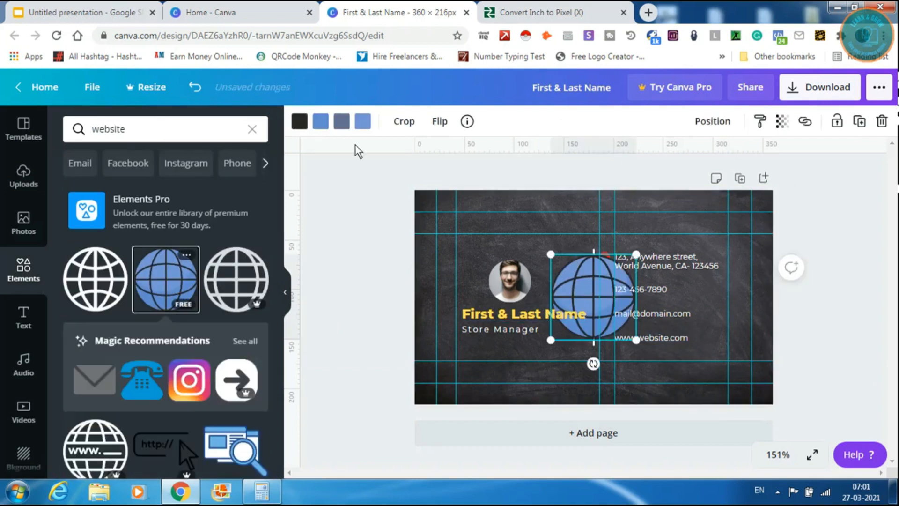
{"action": "left_click", "coordinate": [363, 122]}
{"action": "left_click", "coordinate": [213, 239]}
{"action": "left_click", "coordinate": [320, 123]}
{"action": "left_click", "coordinate": [210, 243]}
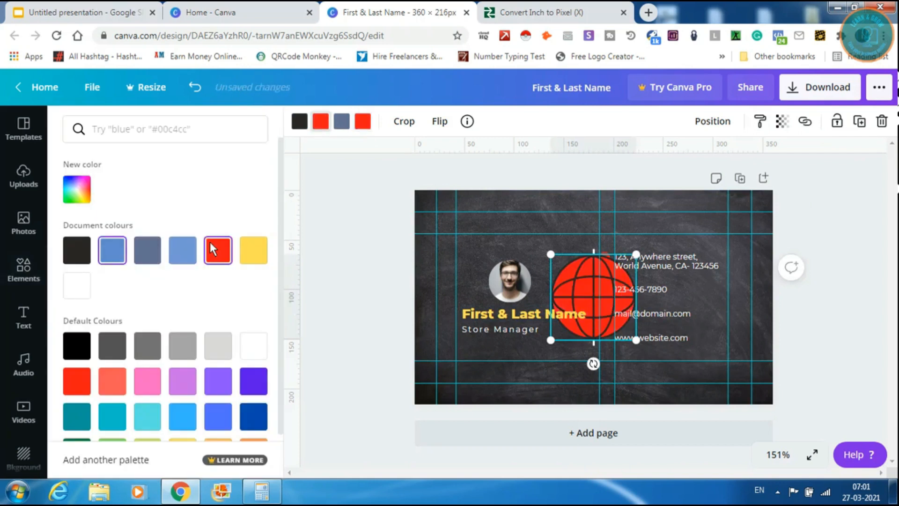
- Shrink the globe icon and place it beside the website text, then slightly reduce the envelope icon and recentre it between the guides
{"action": "left_click_drag", "start_coordinate": [551, 254], "coordinate": [625, 334]}
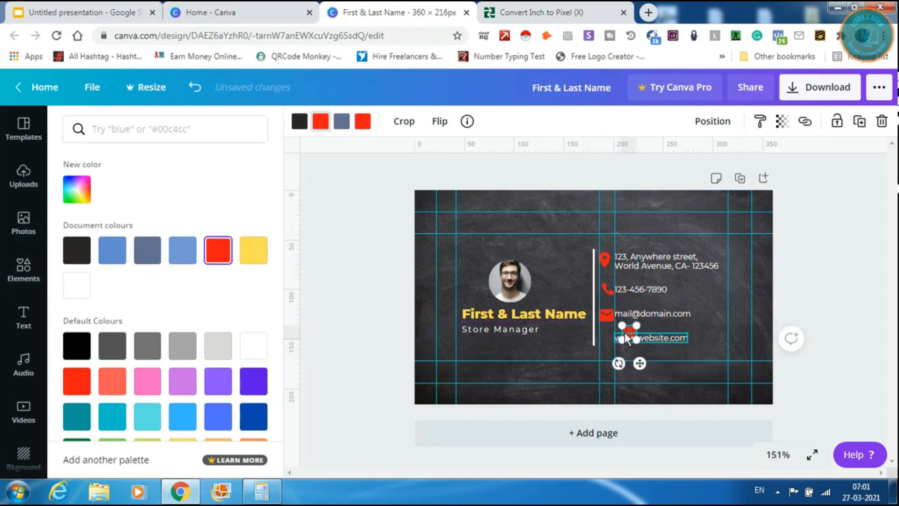
{"action": "left_click", "coordinate": [626, 338]}
{"action": "left_click", "coordinate": [633, 332]}
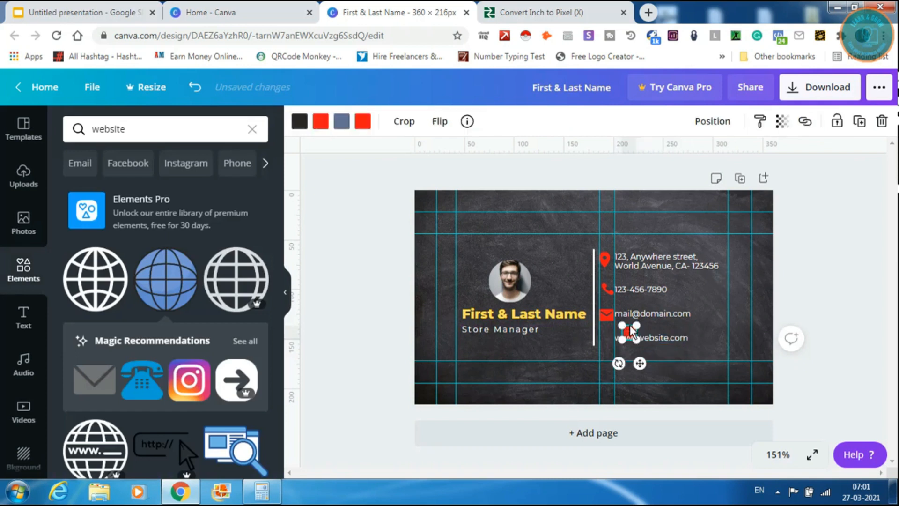
{"action": "left_click_drag", "start_coordinate": [633, 331], "coordinate": [608, 335]}
{"action": "left_click", "coordinate": [688, 354]}
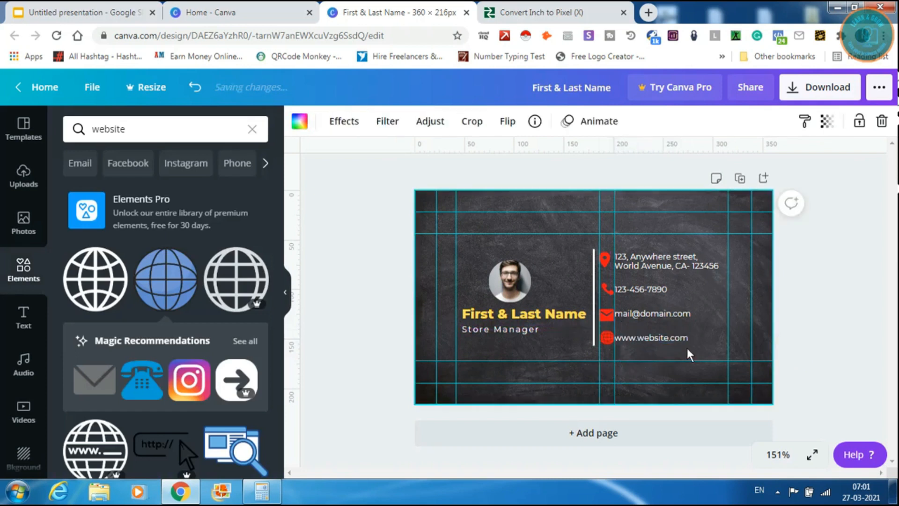
{"action": "left_click", "coordinate": [597, 314]}
{"action": "left_click_drag", "start_coordinate": [613, 322], "coordinate": [609, 322]}
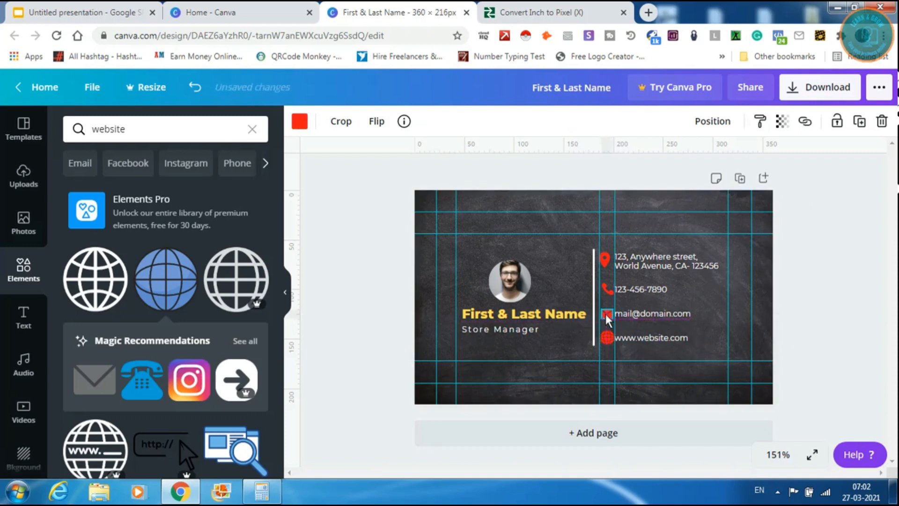
- Examine the card and its contact icons at 200% zoom with the elements library collapsed, and return the zoom to Fit
{"action": "left_click", "coordinate": [773, 453]}
{"action": "left_click", "coordinate": [768, 197]}
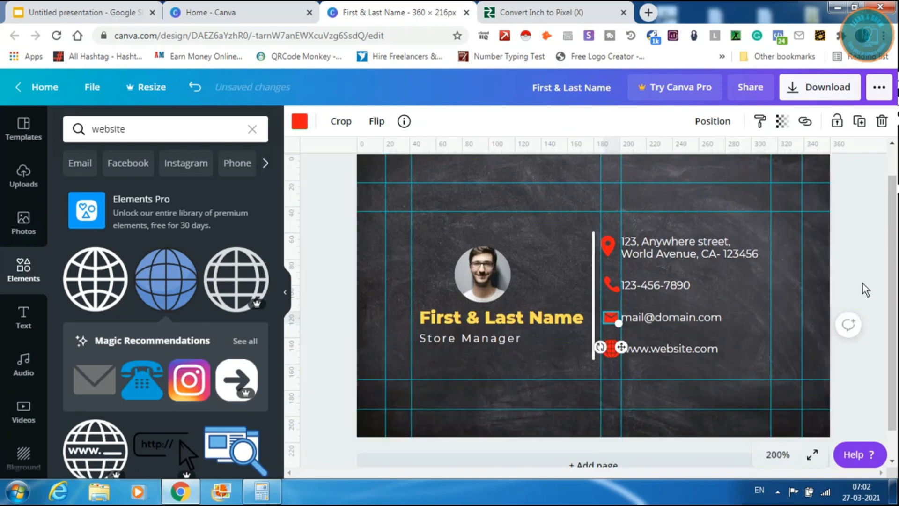
{"action": "left_click", "coordinate": [285, 296]}
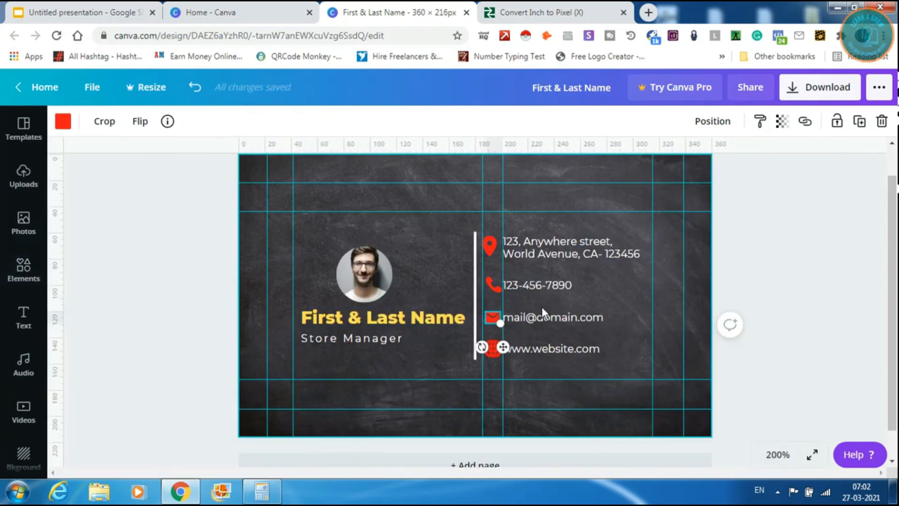
{"action": "left_click", "coordinate": [770, 454]}
{"action": "left_click", "coordinate": [752, 391]}
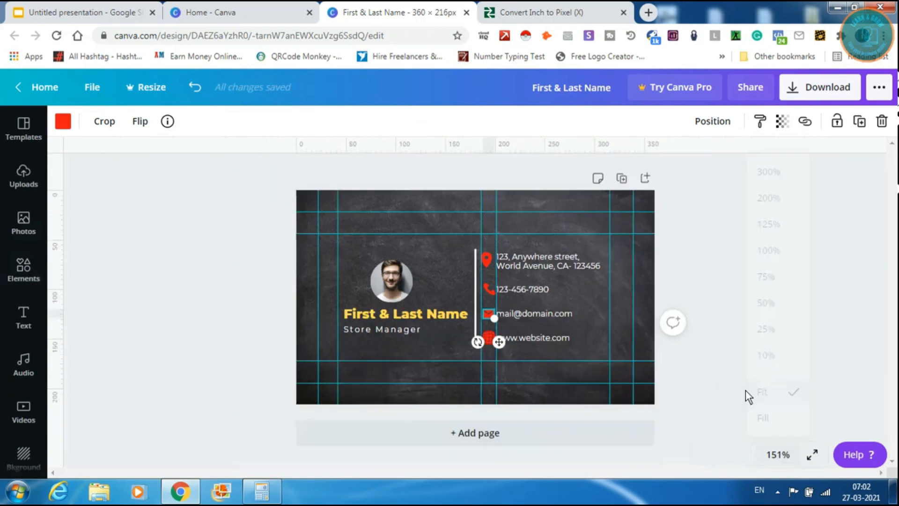
- Nudge the location pin, phone and envelope icons sideways within the narrow guide column beside the contact texts
{"action": "left_click", "coordinate": [786, 456]}
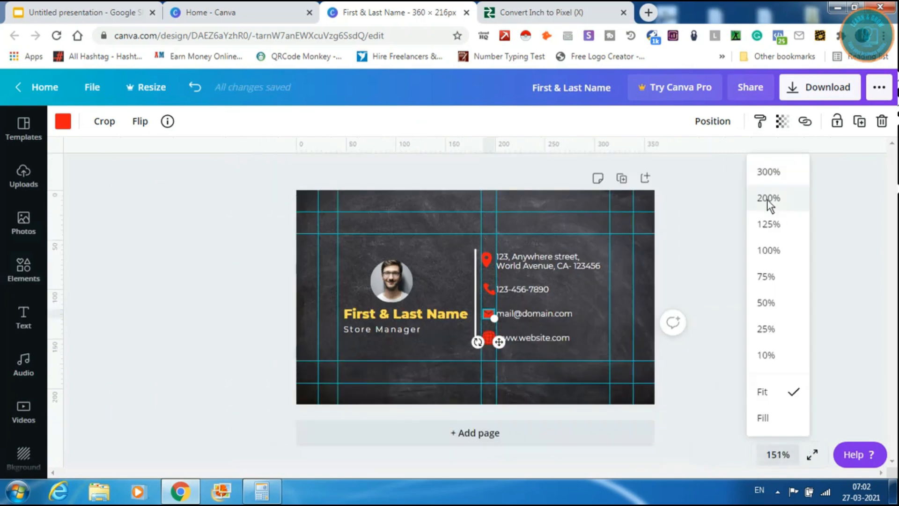
{"action": "left_click", "coordinate": [767, 198]}
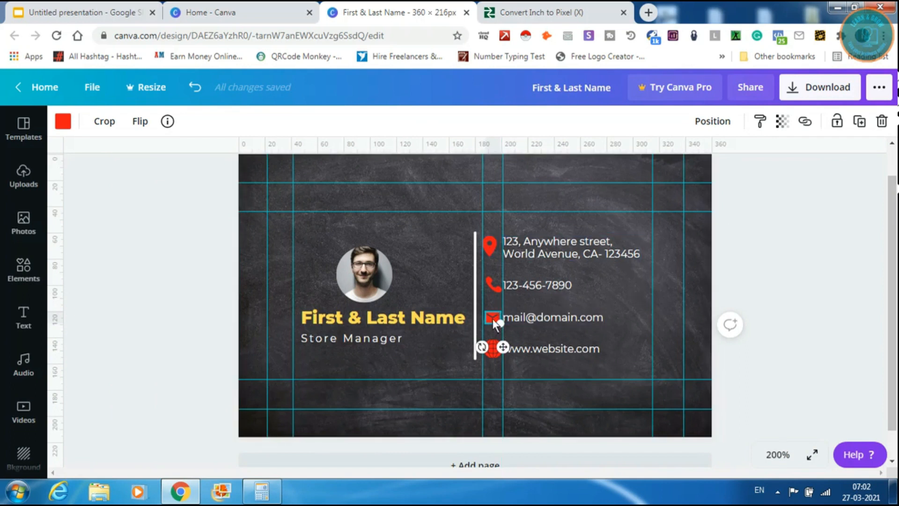
{"action": "left_click_drag", "start_coordinate": [488, 317], "coordinate": [487, 316]}
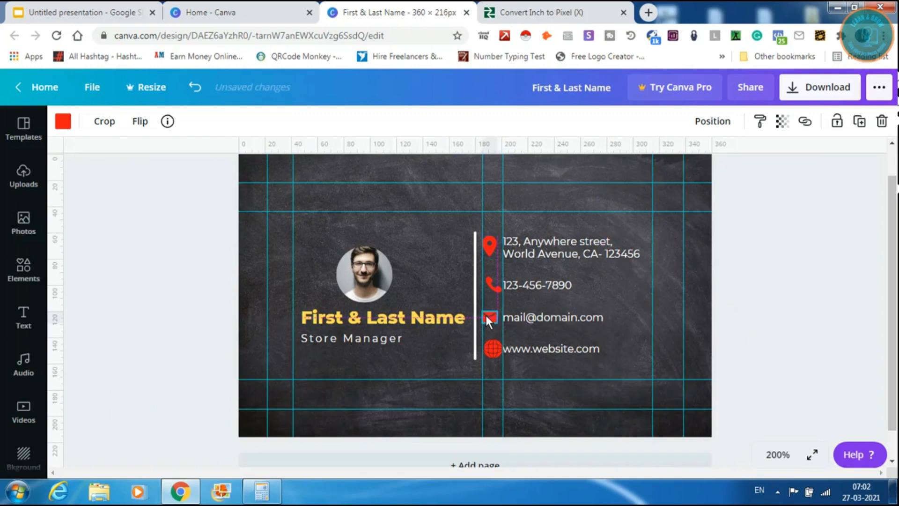
{"action": "left_click", "coordinate": [493, 284]}
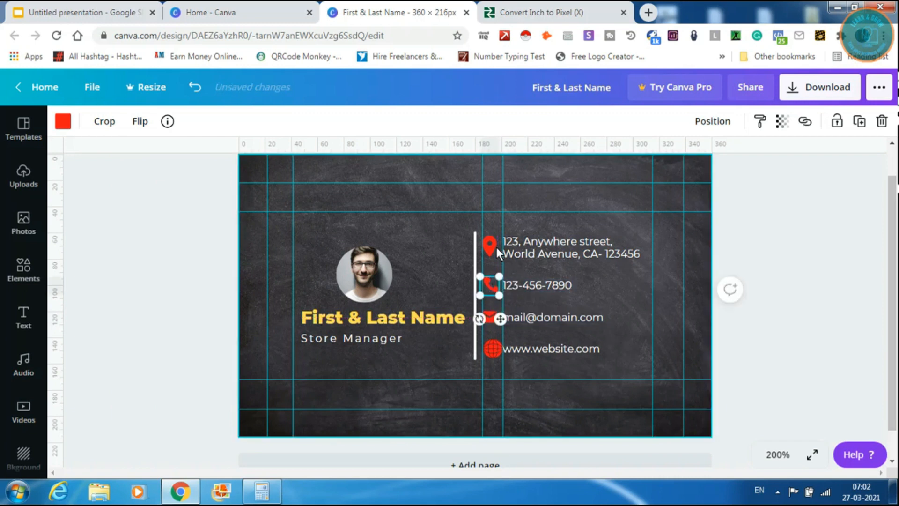
{"action": "left_click", "coordinate": [490, 248]}
{"action": "left_click_drag", "start_coordinate": [491, 247], "coordinate": [492, 247]}
{"action": "left_click", "coordinate": [491, 285]}
{"action": "left_click_drag", "start_coordinate": [496, 288], "coordinate": [497, 288]}
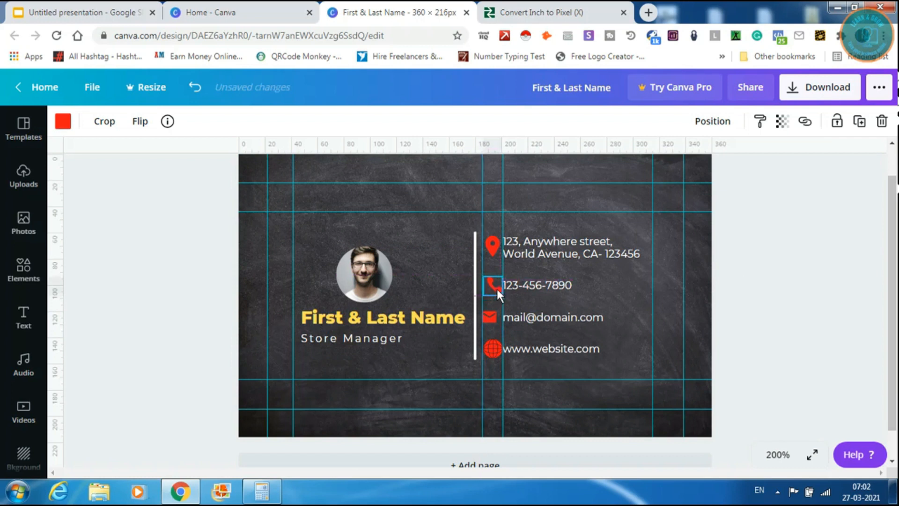
{"action": "left_click_drag", "start_coordinate": [497, 288], "coordinate": [495, 288]}
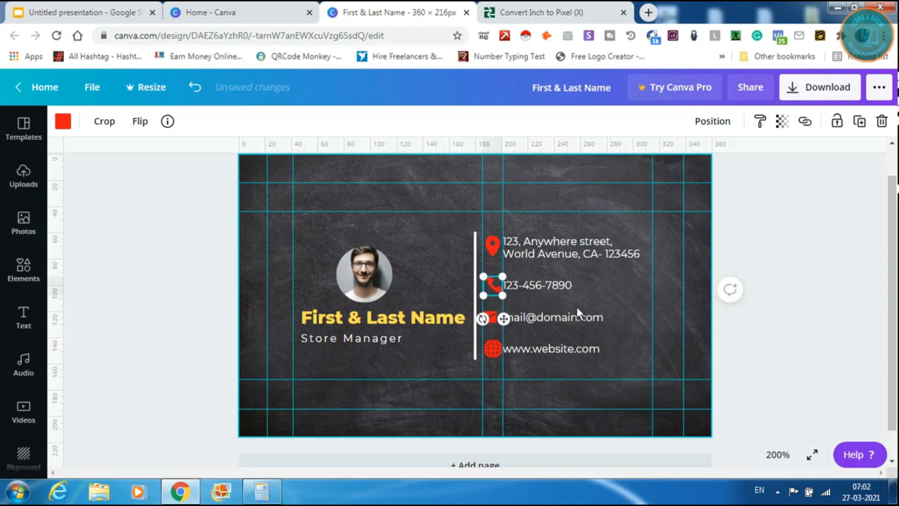
{"action": "left_click", "coordinate": [645, 321]}
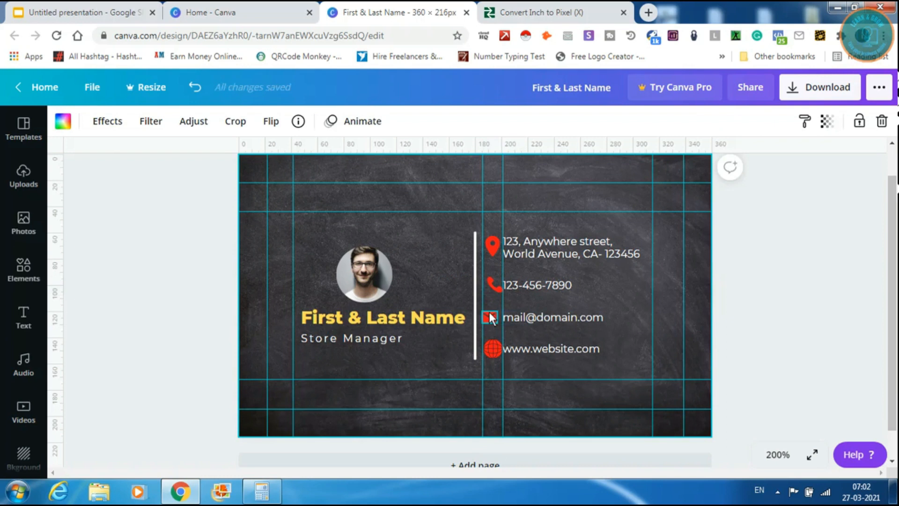
- Shift the envelope icon slightly right so it lines up with the pin and phone icons
{"action": "left_click", "coordinate": [491, 318]}
{"action": "key", "text": "Right"}
{"action": "key", "text": "Right"}
{"action": "key", "text": "Right"}
{"action": "key", "text": "Right"}
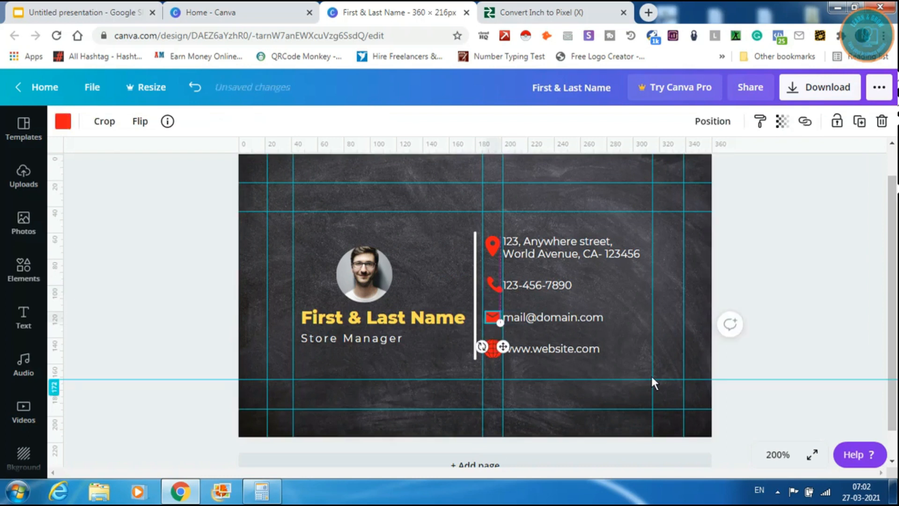
{"action": "left_click", "coordinate": [652, 377]}
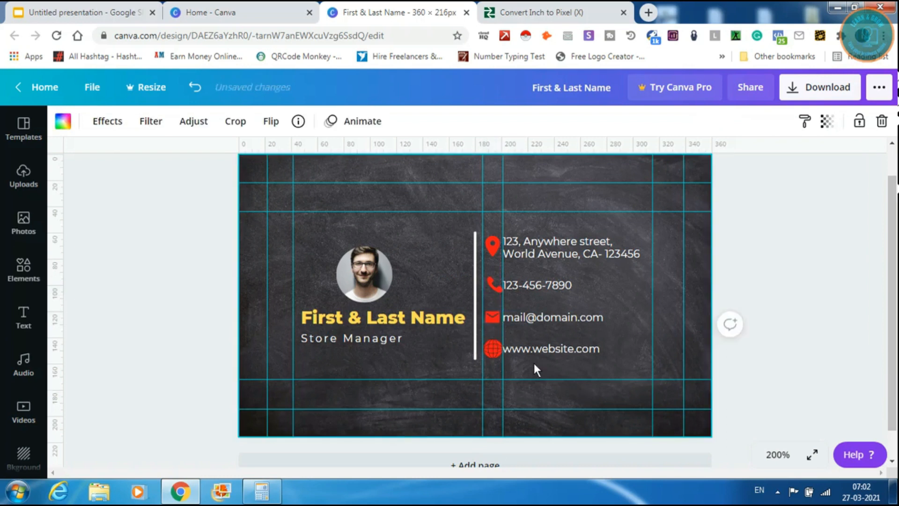
- Shrink the globe icon to about the envelope's width and nudge it right, centred below the envelope
{"action": "left_click", "coordinate": [497, 350]}
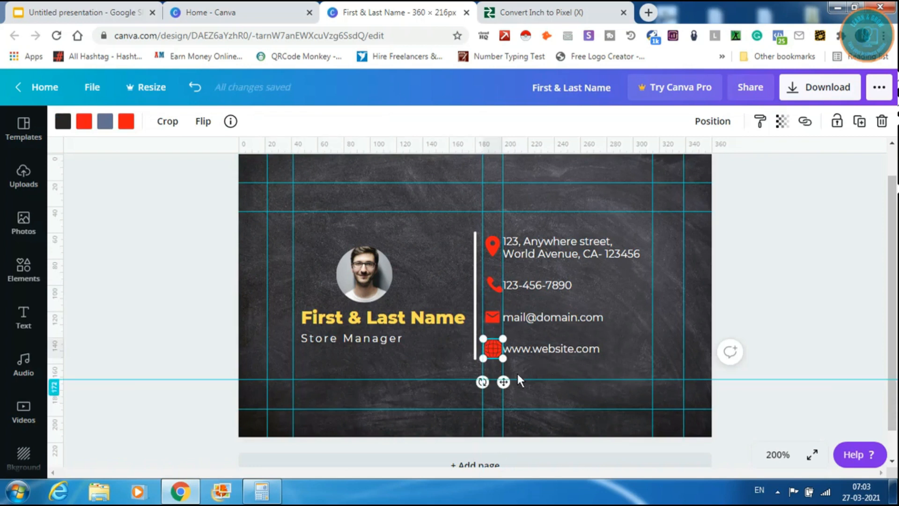
{"action": "left_click_drag", "start_coordinate": [502, 358], "coordinate": [495, 350]}
{"action": "key", "text": "Right"}
{"action": "key", "text": "Right"}
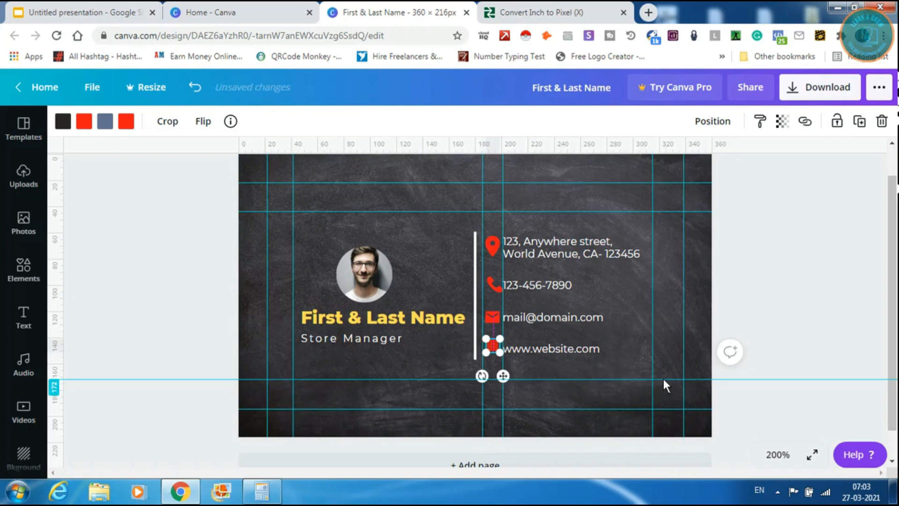
{"action": "left_click", "coordinate": [662, 377]}
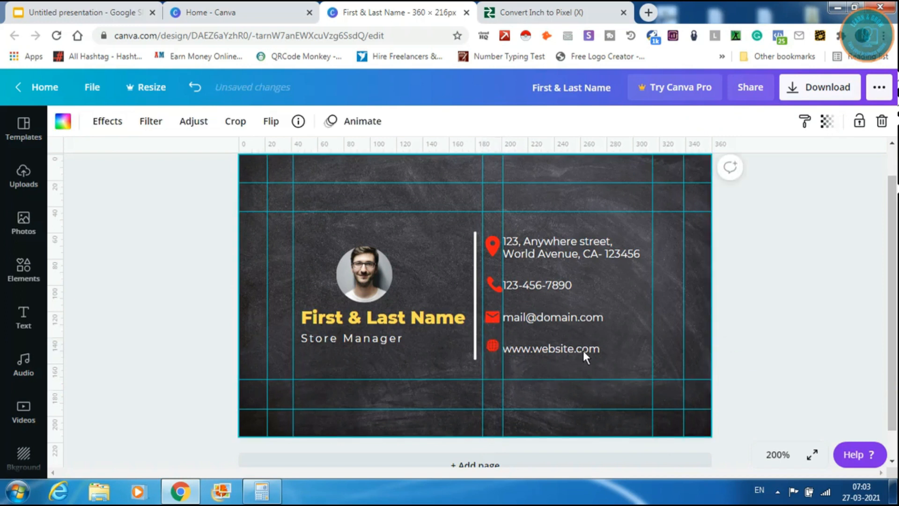
- Lower the envelope and globe icons slightly so each is vertically level with its mail or website text
{"action": "left_click", "coordinate": [491, 319]}
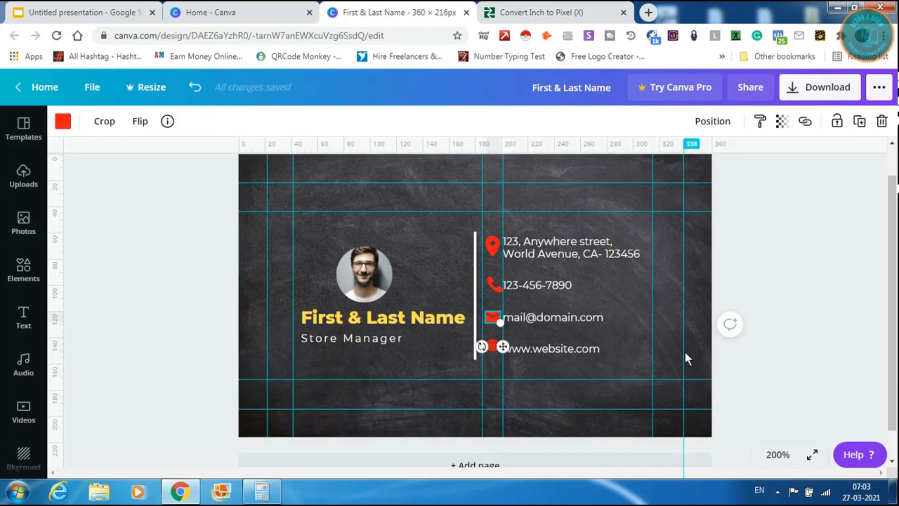
{"action": "key", "text": "Down"}
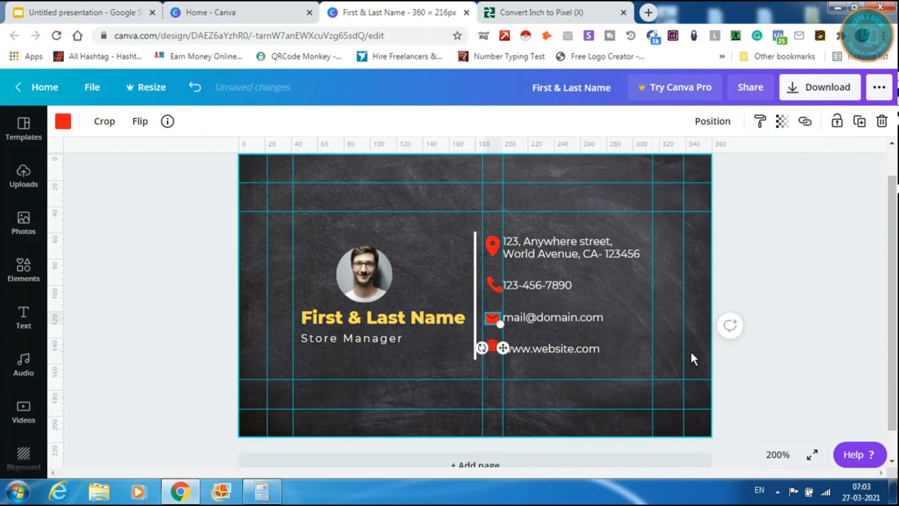
{"action": "left_click", "coordinate": [597, 366]}
{"action": "left_click", "coordinate": [495, 341]}
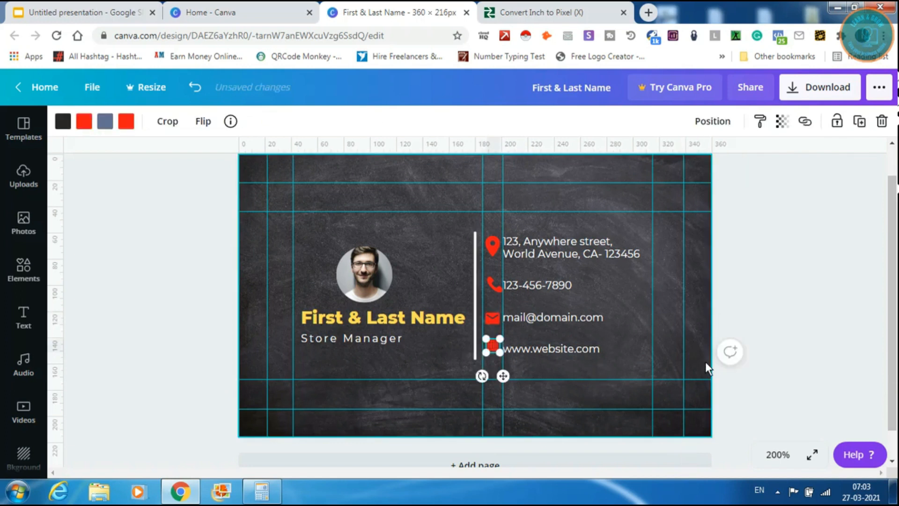
{"action": "key", "text": "Down"}
{"action": "key", "text": "Down"}
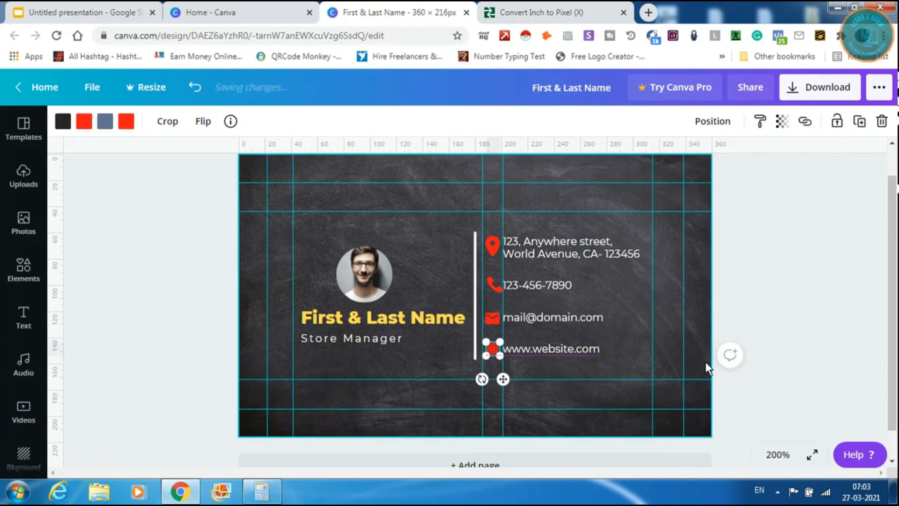
{"action": "key", "text": "Down"}
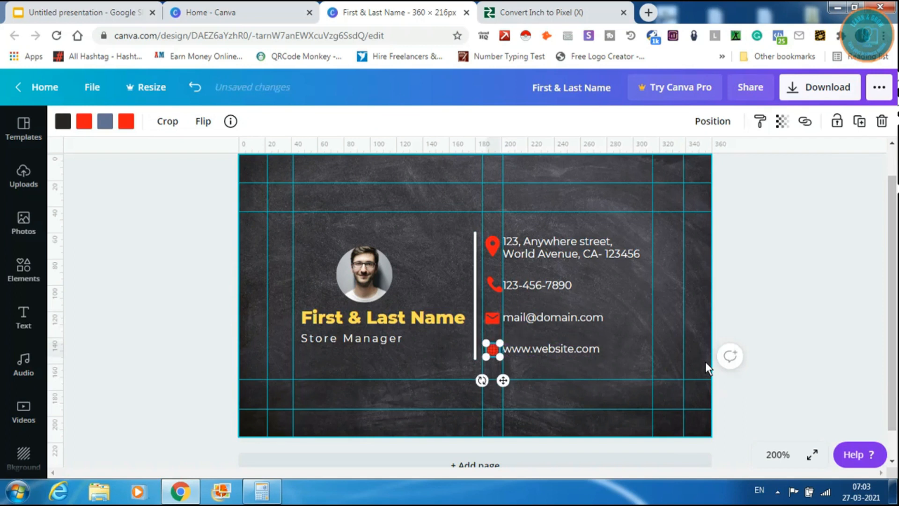
{"action": "left_click", "coordinate": [639, 301]}
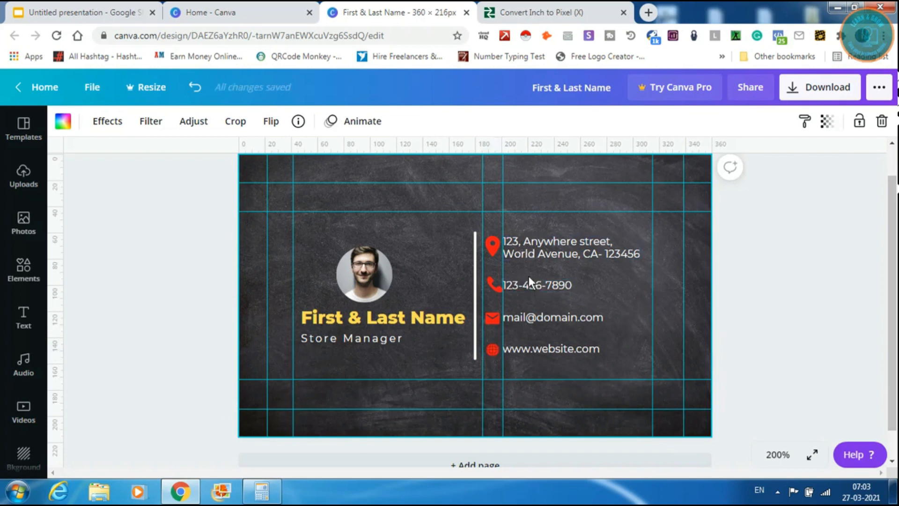
- Move the guide at the contact texts' left edge slightly right and align all four contact texts to it together
{"action": "mouse_move", "coordinate": [502, 224]}
{"action": "left_mouse_down"}
{"action": "mouse_move", "coordinate": [517, 218]}
{"action": "mouse_move", "coordinate": [508, 219]}
{"action": "left_mouse_up"}
{"action": "left_click", "coordinate": [551, 244]}
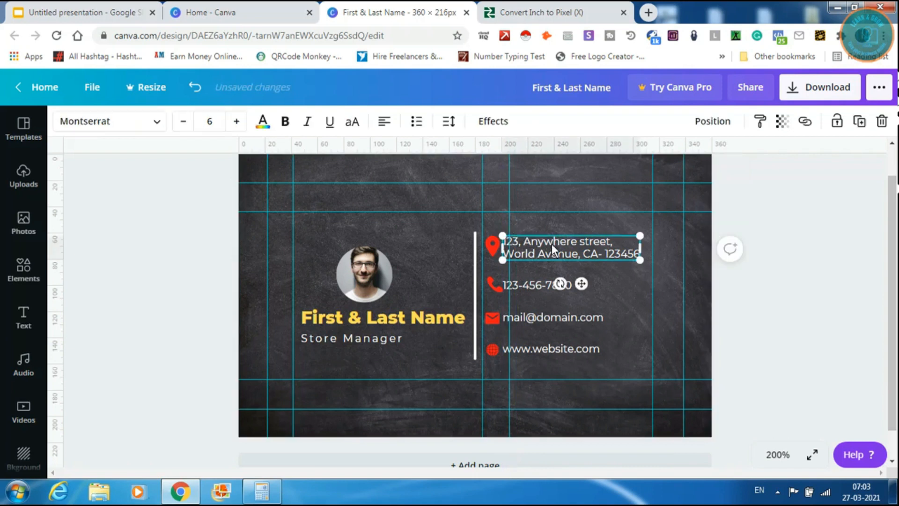
{"action": "left_click", "coordinate": [534, 285], "text": "shift"}
{"action": "left_click", "coordinate": [544, 320], "text": "shift"}
{"action": "left_click", "coordinate": [536, 350], "text": "shift"}
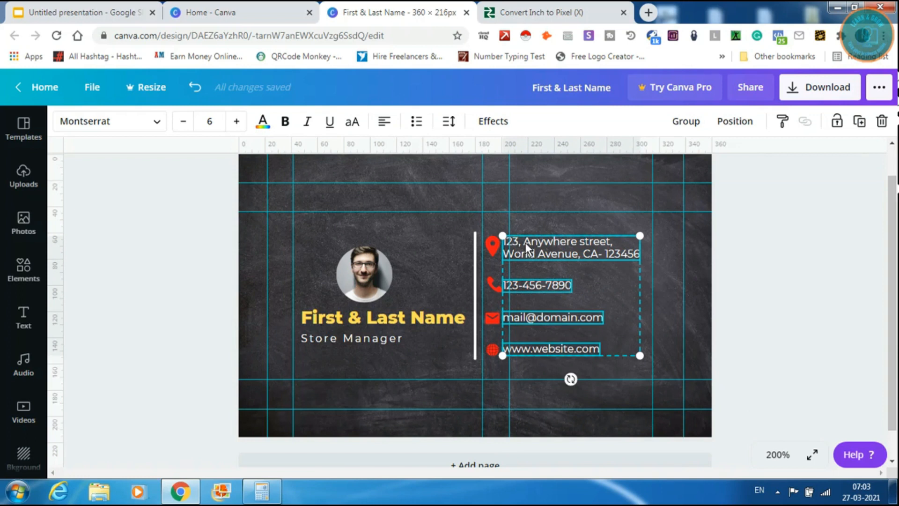
{"action": "mouse_move", "coordinate": [527, 243]}
{"action": "left_mouse_down"}
{"action": "mouse_move", "coordinate": [540, 241]}
{"action": "mouse_move", "coordinate": [532, 241]}
{"action": "left_mouse_up"}
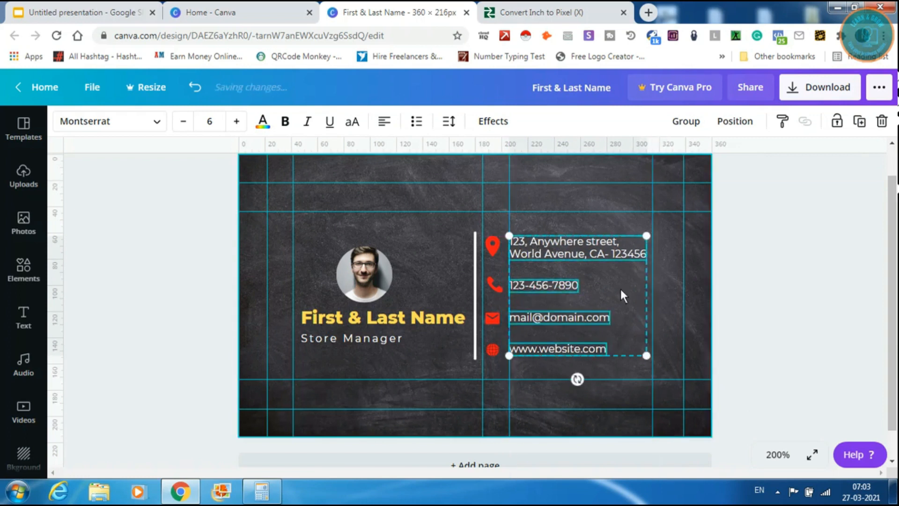
{"action": "left_click", "coordinate": [478, 364]}
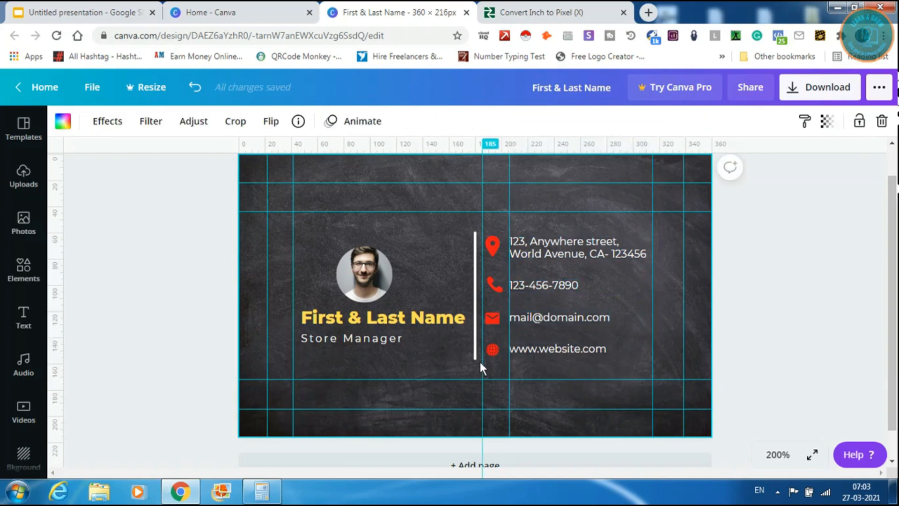
- Add a blank second page to the design for the back of the card
{"action": "left_click", "coordinate": [777, 455]}
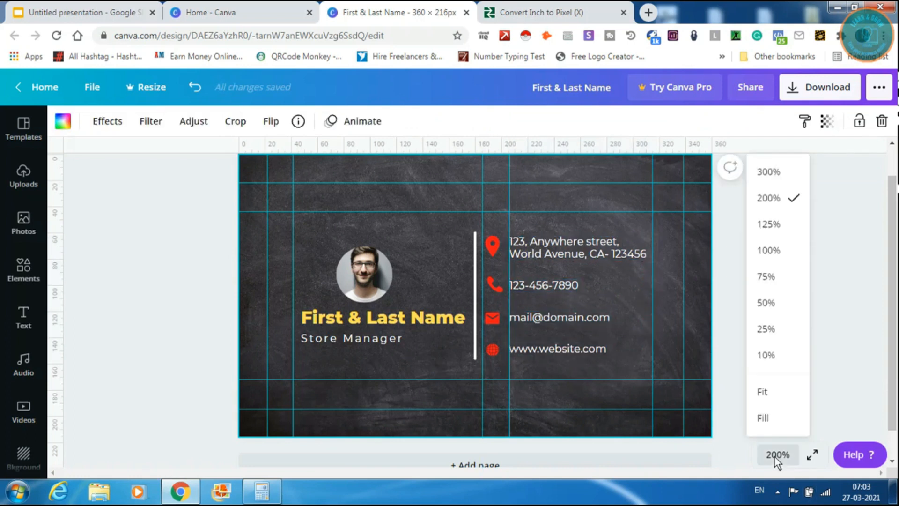
{"action": "left_click", "coordinate": [768, 394]}
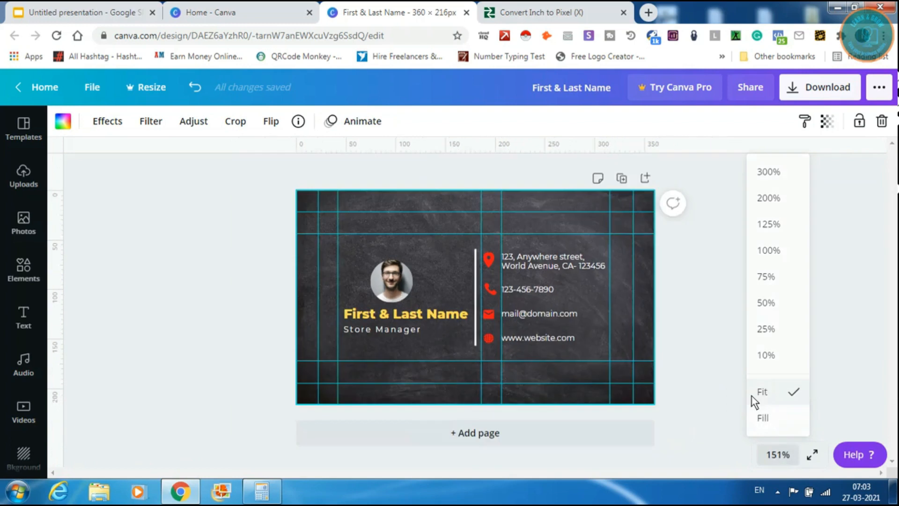
{"action": "left_click", "coordinate": [493, 437]}
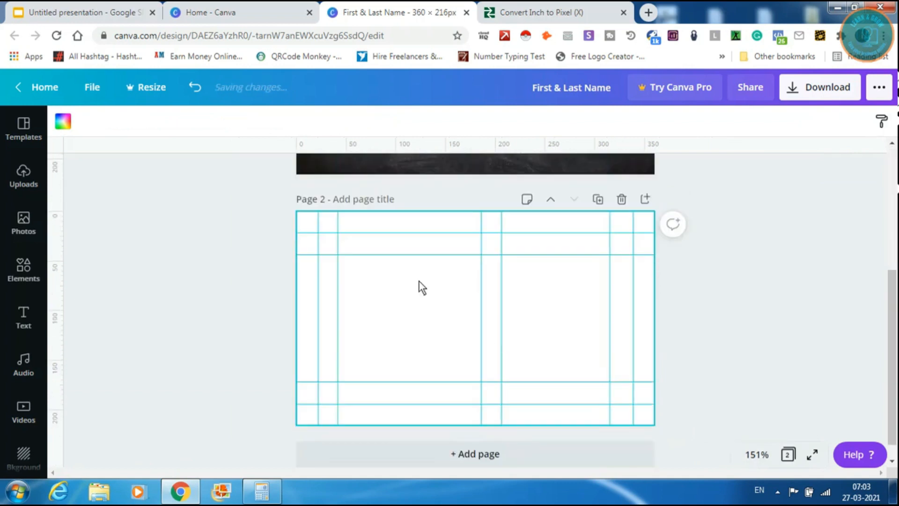
- Search the photo library for "background" in place of the previous search term
{"action": "left_click", "coordinate": [15, 229]}
{"action": "left_click", "coordinate": [103, 129]}
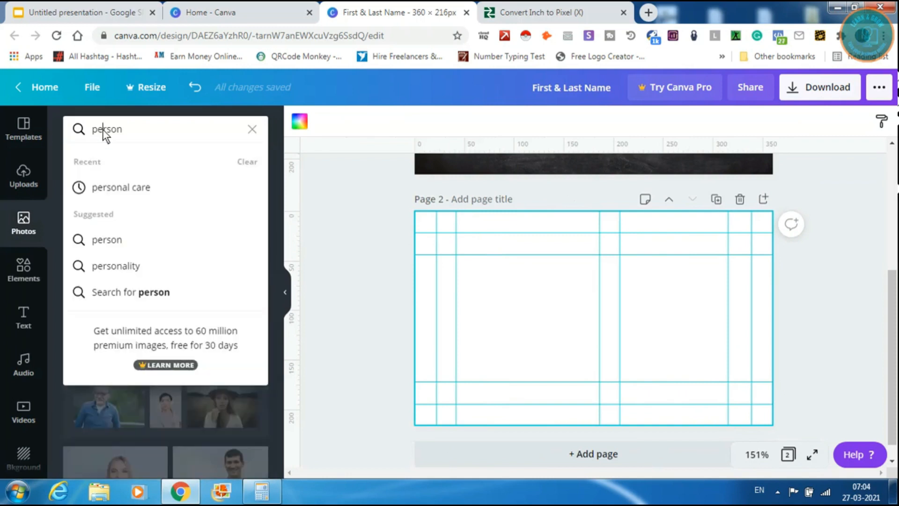
{"action": "left_click_drag", "start_coordinate": [130, 130], "coordinate": [36, 131]}
{"action": "type", "text": "b"}
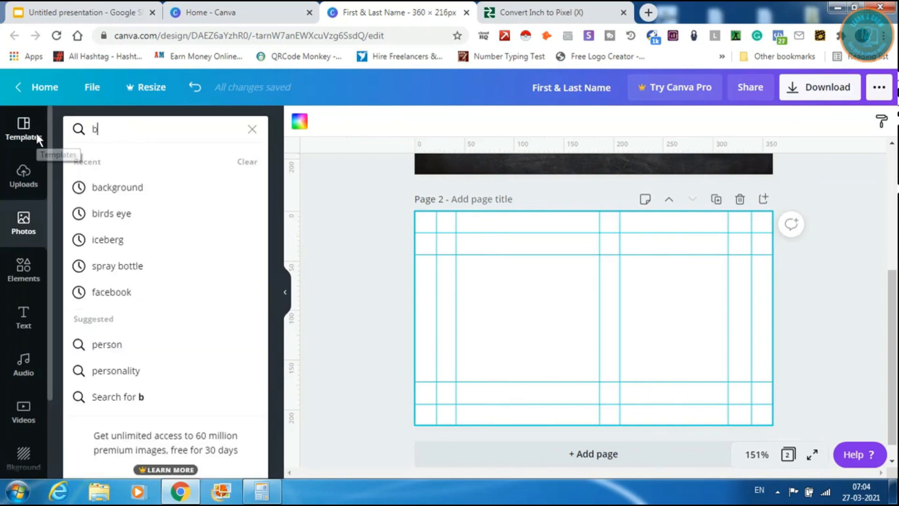
{"action": "type", "text": "ackground"}
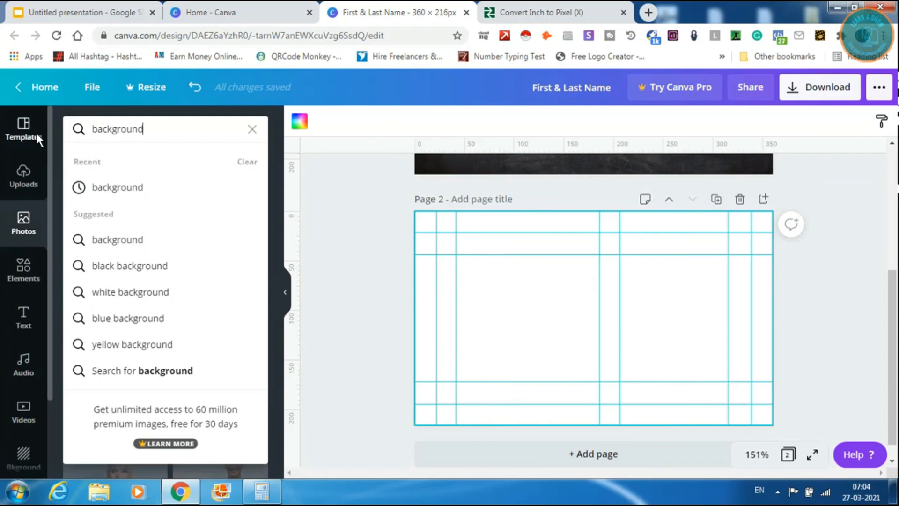
{"action": "key", "text": "Return"}
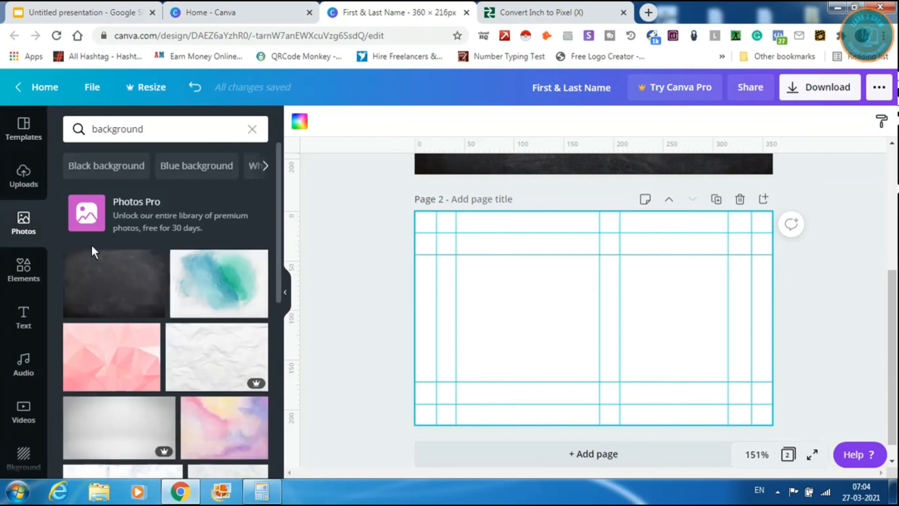
{"action": "left_click", "coordinate": [105, 275]}
{"action": "left_click_drag", "start_coordinate": [505, 297], "coordinate": [392, 297]}
{"action": "key", "text": "Delete"}
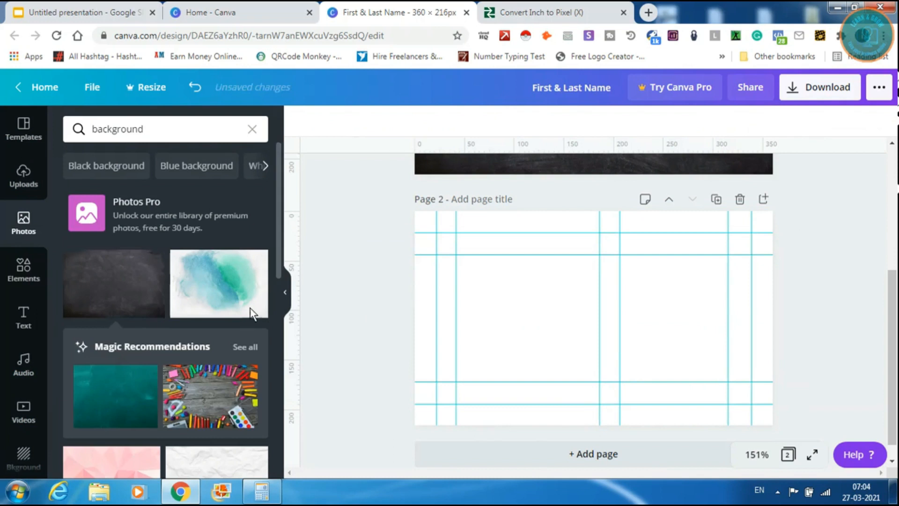
- Set the free dark chalkboard photo as the full background of page 2
{"action": "left_click_drag", "start_coordinate": [124, 287], "coordinate": [458, 291]}
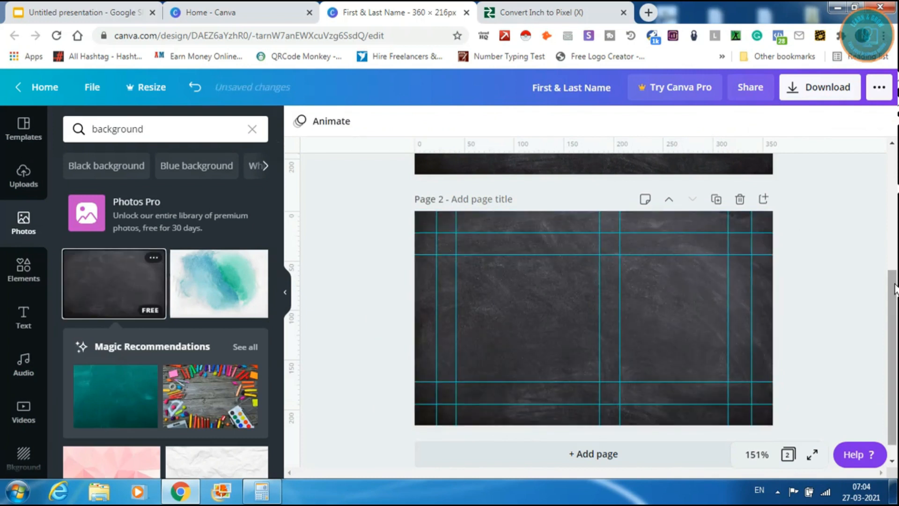
{"action": "mouse_move", "coordinate": [895, 300]}
{"action": "left_mouse_down"}
{"action": "mouse_move", "coordinate": [893, 219]}
{"action": "mouse_move", "coordinate": [886, 303]}
{"action": "left_mouse_up"}
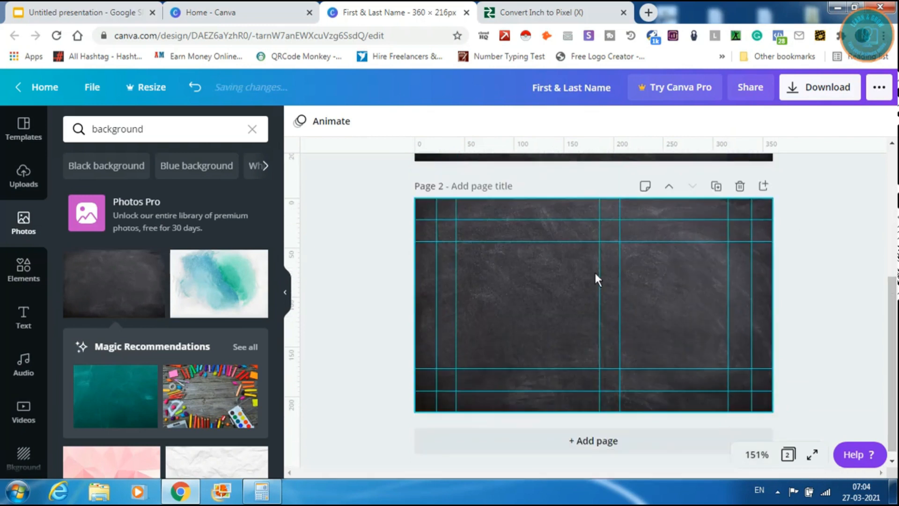
- Remove the two inner vertical guides near the middle of page 2, keeping the outer margin guides
{"action": "left_click", "coordinate": [560, 272]}
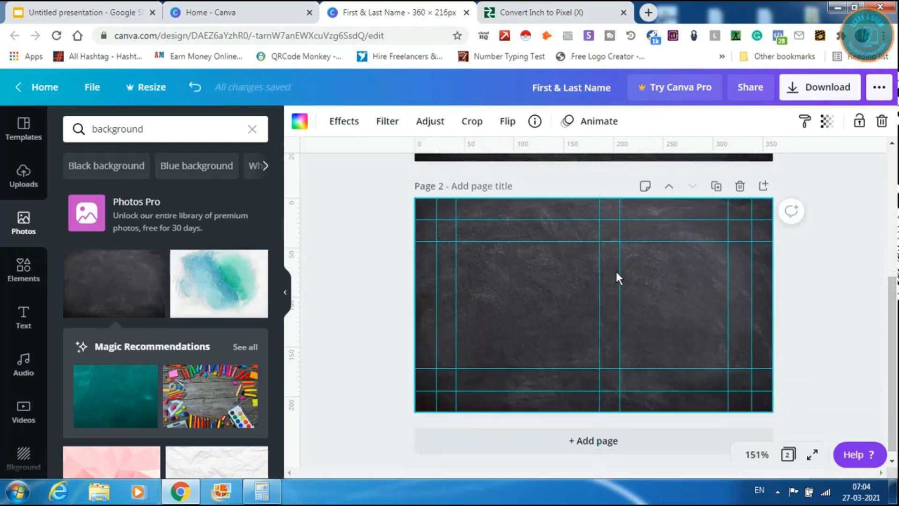
{"action": "left_click_drag", "start_coordinate": [619, 272], "coordinate": [823, 273]}
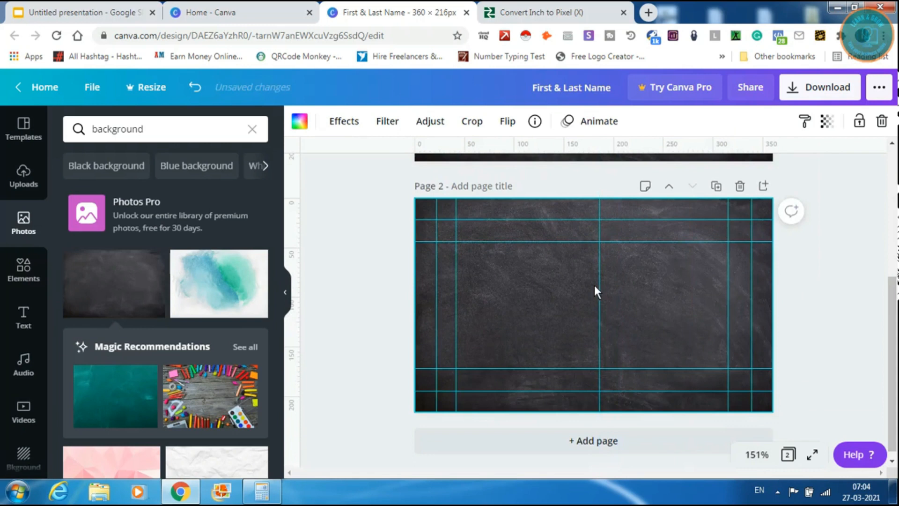
{"action": "left_click_drag", "start_coordinate": [600, 285], "coordinate": [803, 297]}
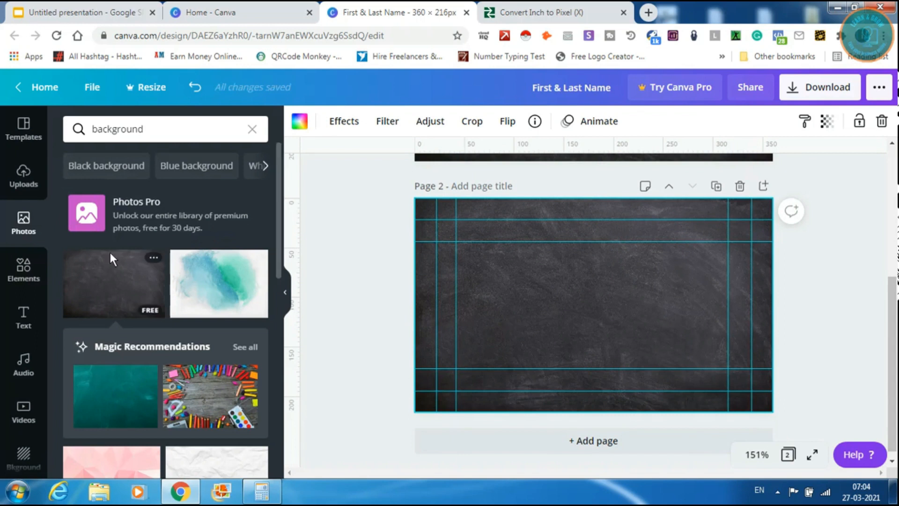
- Search the elements library for "printing" and add the free white printer icon to page 2
{"action": "left_click", "coordinate": [32, 269]}
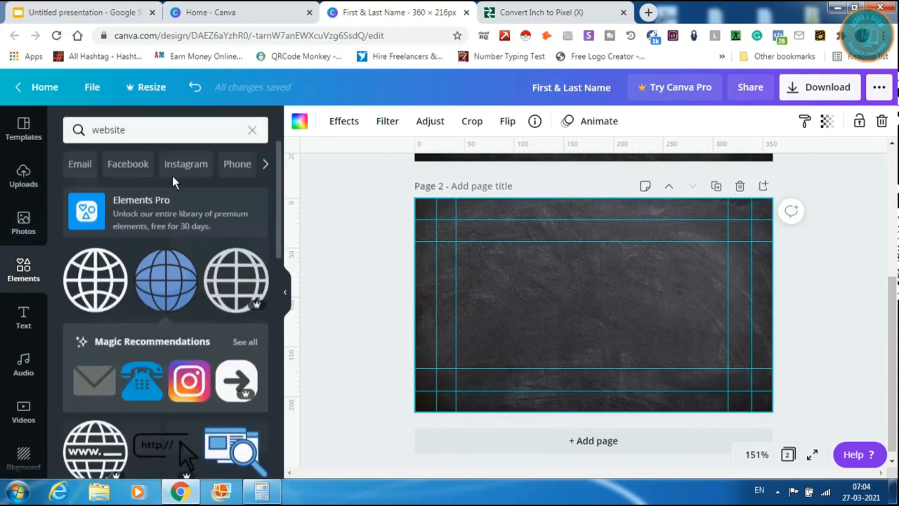
{"action": "left_click", "coordinate": [148, 133]}
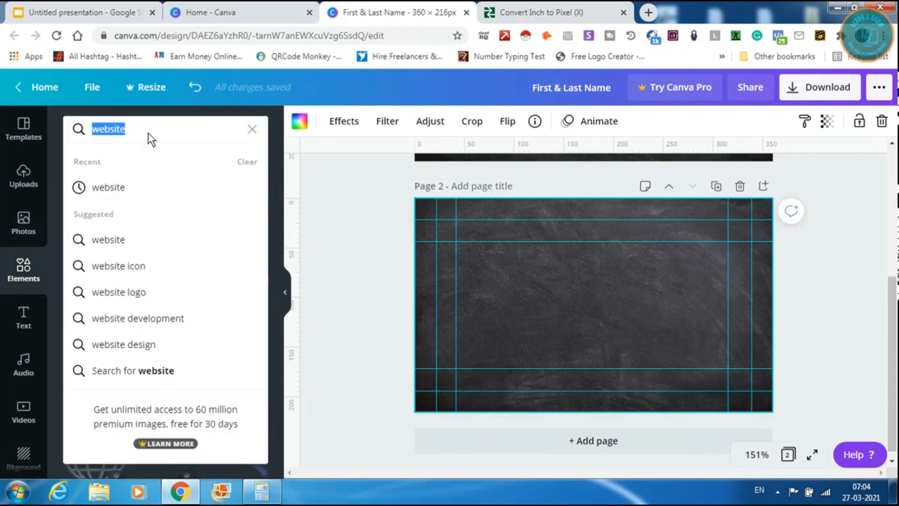
{"action": "type", "text": "printing"}
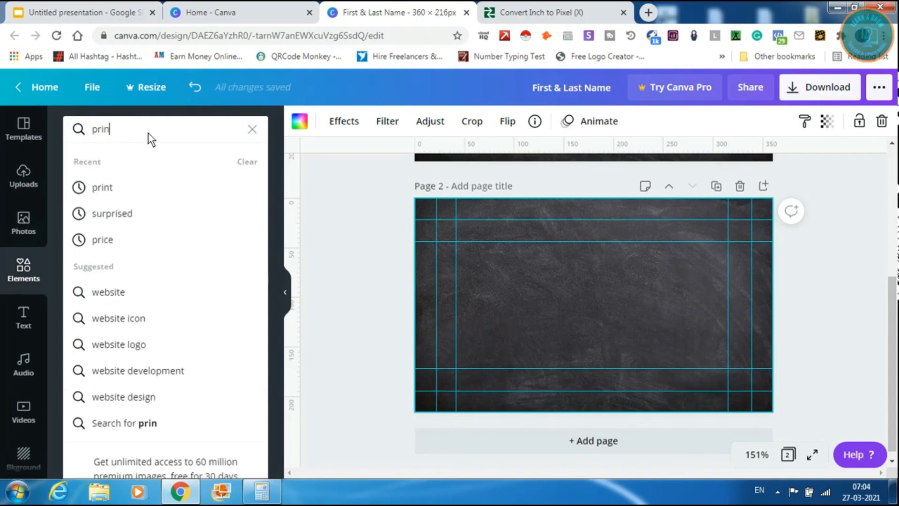
{"action": "key", "text": "Return"}
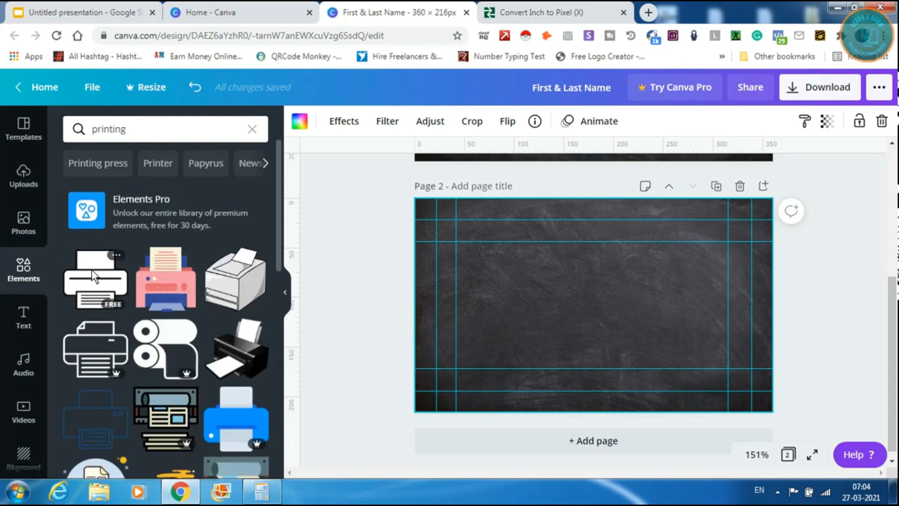
{"action": "left_click", "coordinate": [93, 276]}
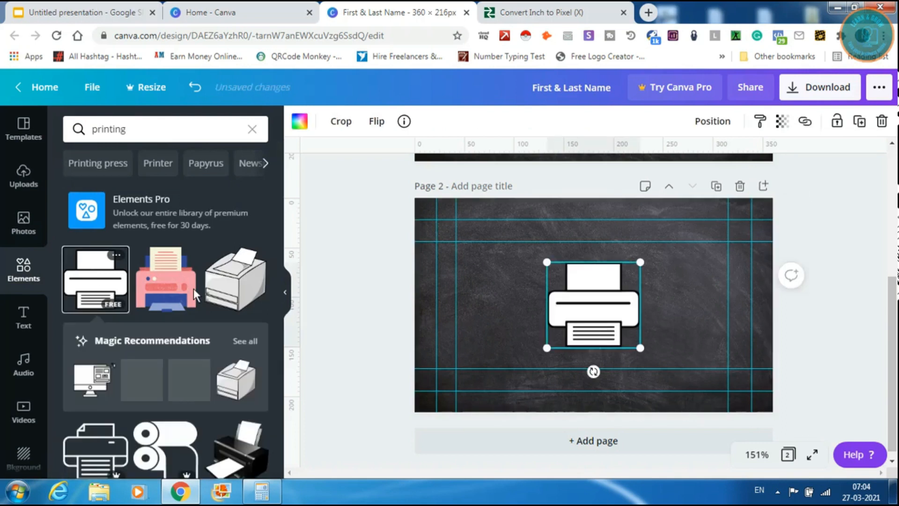
{"action": "double_click", "coordinate": [100, 128]}
{"action": "type", "text": "frame"}
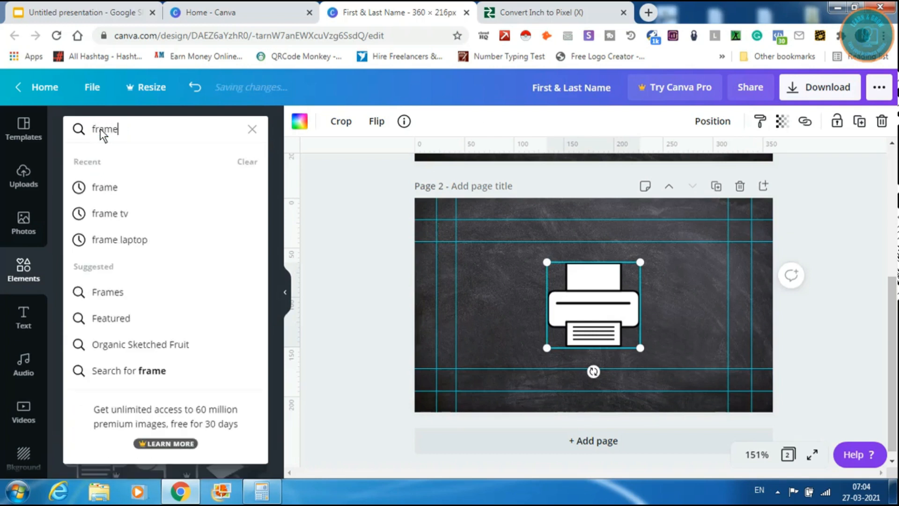
{"action": "key", "text": "Return"}
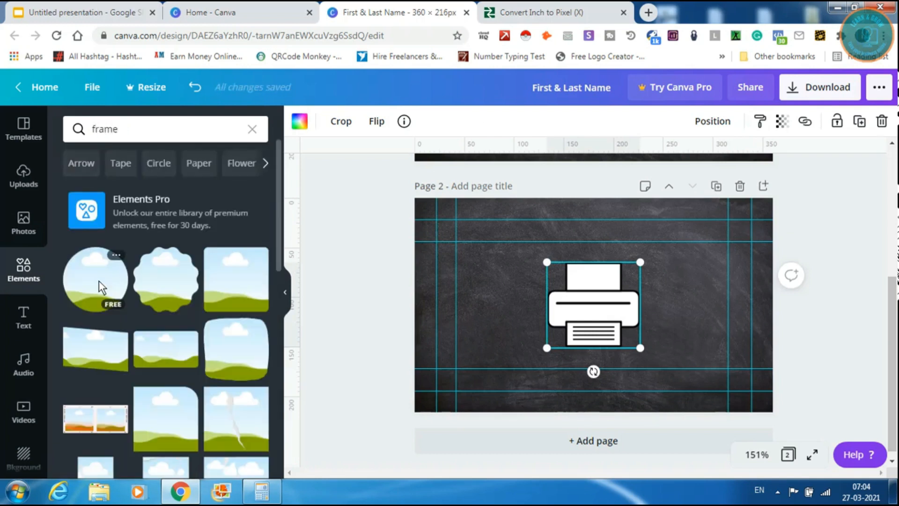
{"action": "left_click", "coordinate": [100, 280]}
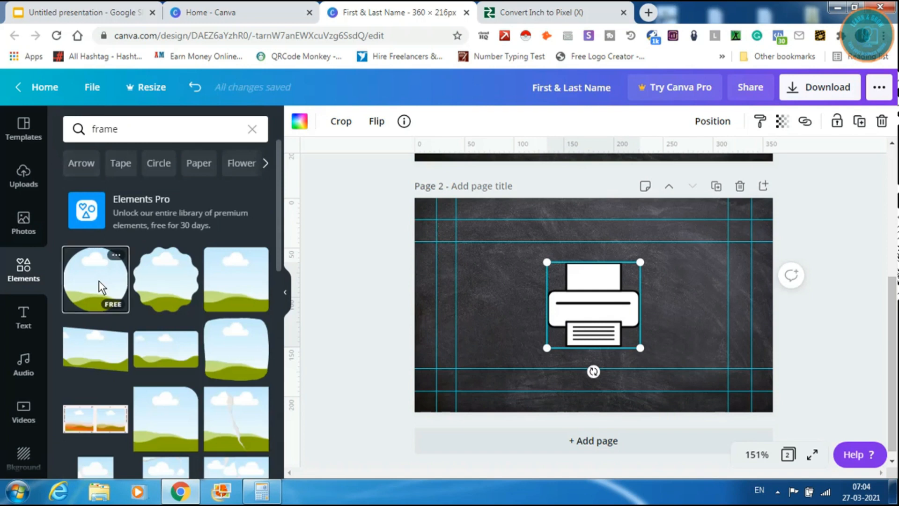
{"action": "left_click_drag", "start_coordinate": [578, 309], "coordinate": [482, 315]}
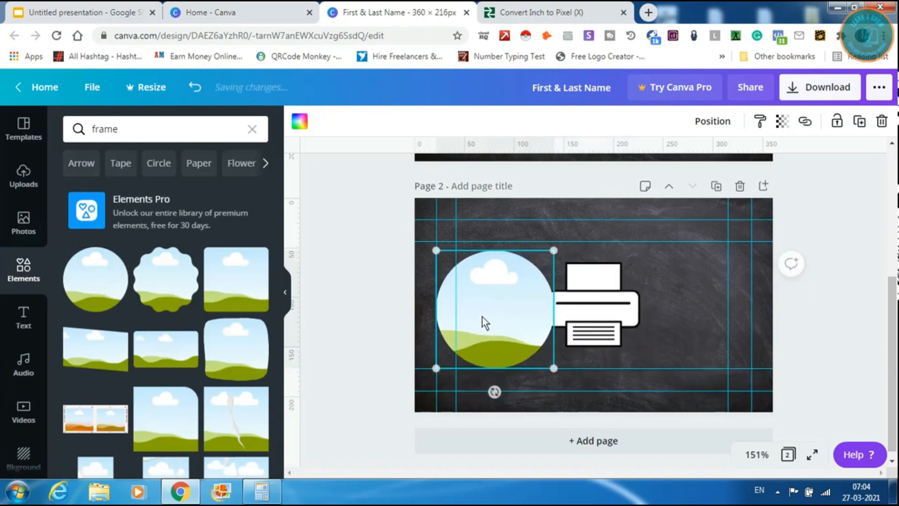
{"action": "key", "text": "Delete"}
- Search the elements for "circle" and place a reduced copy of the solid free circle beside the printer icon
{"action": "left_click", "coordinate": [112, 129]}
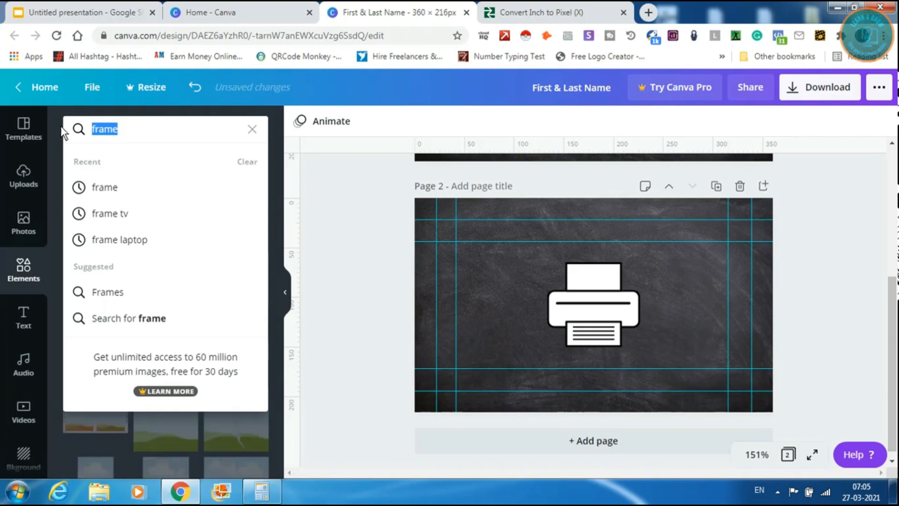
{"action": "type", "text": "circle"}
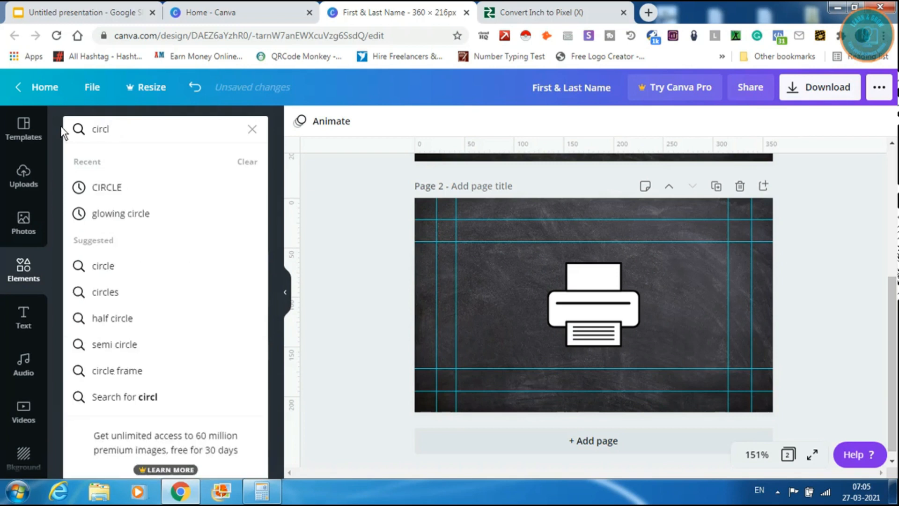
{"action": "key", "text": "Return"}
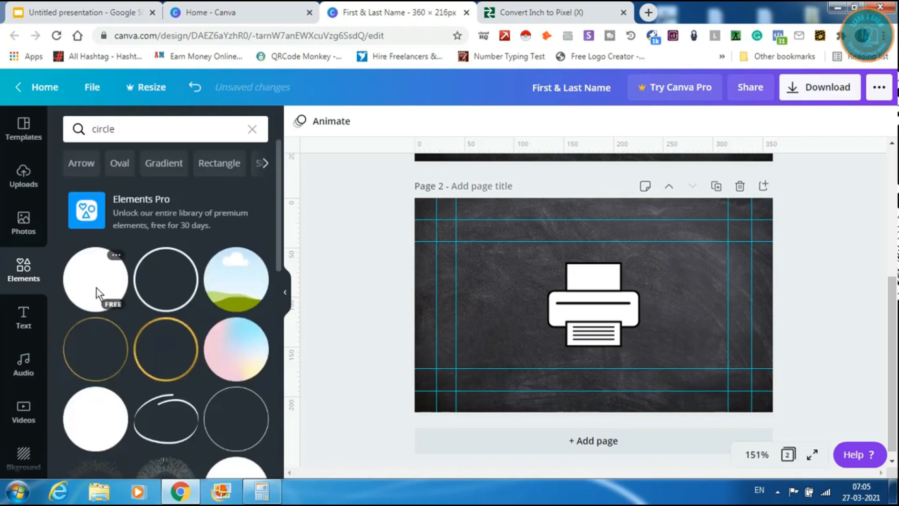
{"action": "left_click", "coordinate": [94, 279]}
{"action": "left_click_drag", "start_coordinate": [575, 302], "coordinate": [492, 294]}
- Shrink the printer icon to roughly half its size so it fits within the circle
{"action": "left_click", "coordinate": [585, 302]}
{"action": "mouse_move", "coordinate": [591, 303]}
{"action": "left_mouse_down"}
{"action": "mouse_move", "coordinate": [550, 322]}
{"action": "mouse_move", "coordinate": [601, 302]}
{"action": "left_mouse_up"}
{"action": "left_click_drag", "start_coordinate": [557, 262], "coordinate": [599, 300]}
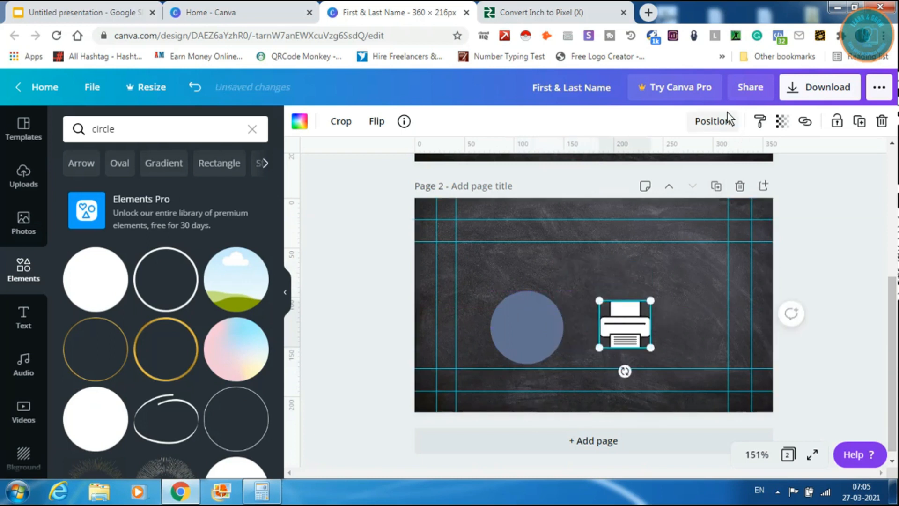
- Bring the printer icon in front of the blue-grey circle and centre it on the circle
{"action": "left_click", "coordinate": [714, 121]}
{"action": "left_click_drag", "start_coordinate": [600, 336], "coordinate": [507, 338]}
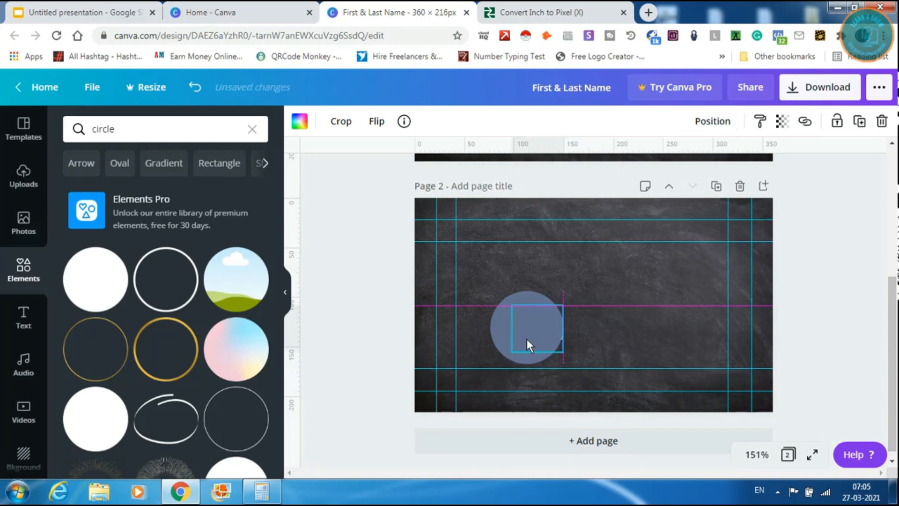
{"action": "left_click", "coordinate": [712, 121]}
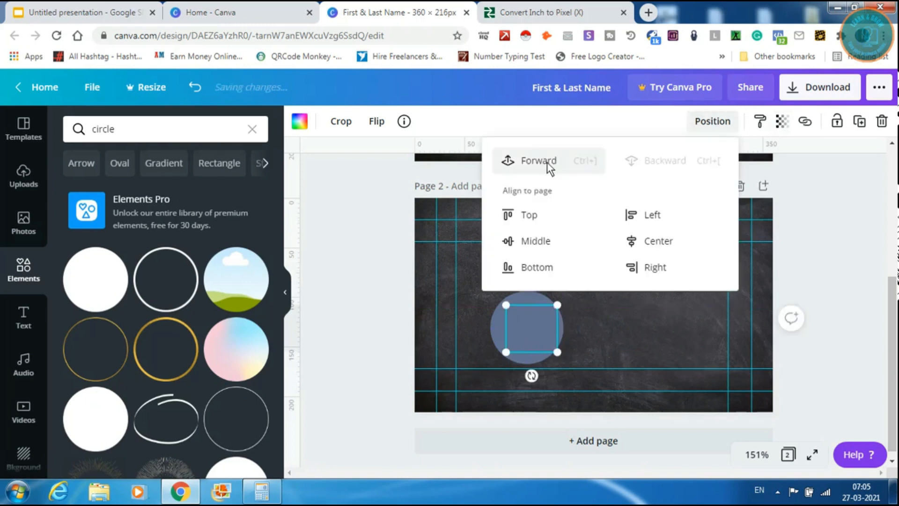
{"action": "left_click", "coordinate": [534, 160]}
{"action": "left_click_drag", "start_coordinate": [547, 336], "coordinate": [525, 340]}
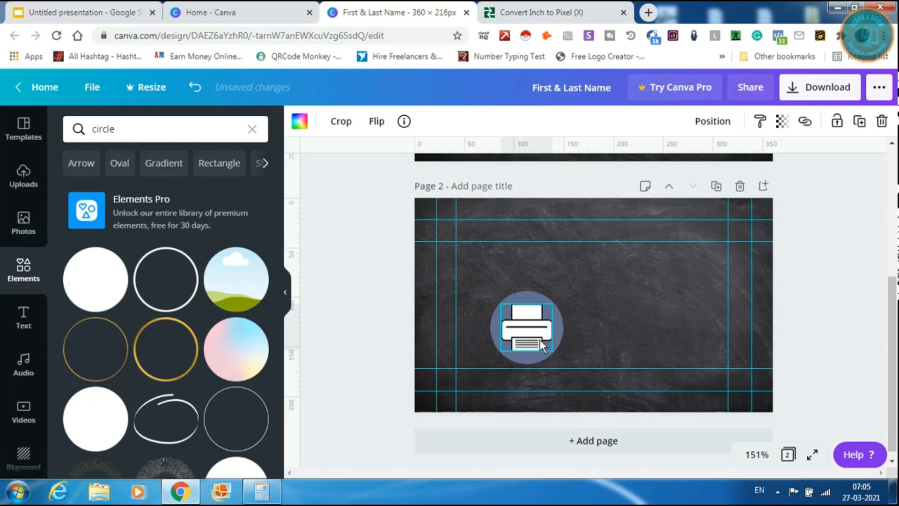
{"action": "left_click", "coordinate": [617, 347]}
- Group the printer icon with its circle, shrink the group by about half and centre it horizontally just above the page's middle
{"action": "left_click_drag", "start_coordinate": [473, 275], "coordinate": [574, 358]}
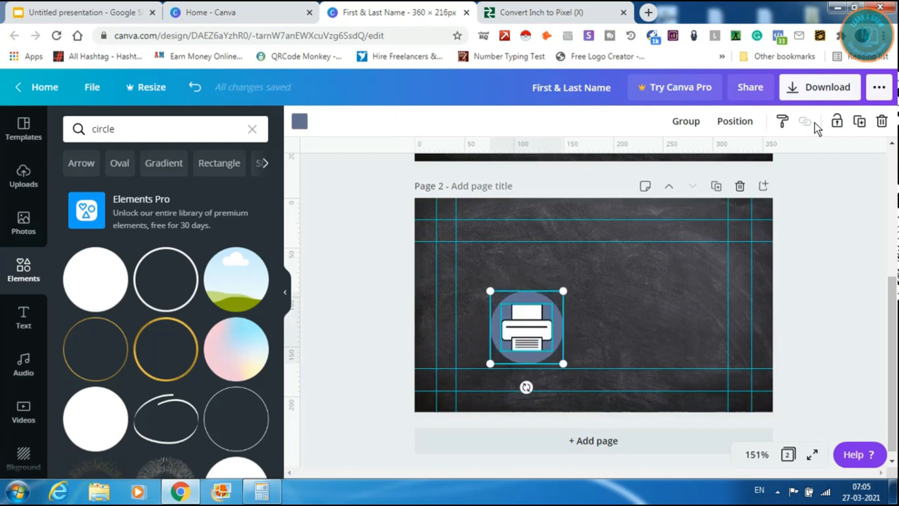
{"action": "left_click", "coordinate": [687, 122]}
{"action": "left_click_drag", "start_coordinate": [489, 293], "coordinate": [588, 302]}
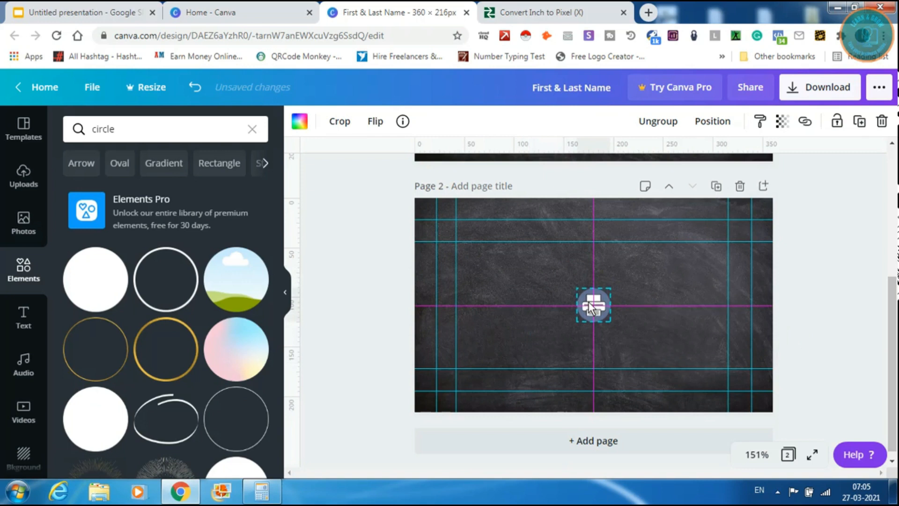
{"action": "left_click_drag", "start_coordinate": [589, 302], "coordinate": [590, 292]}
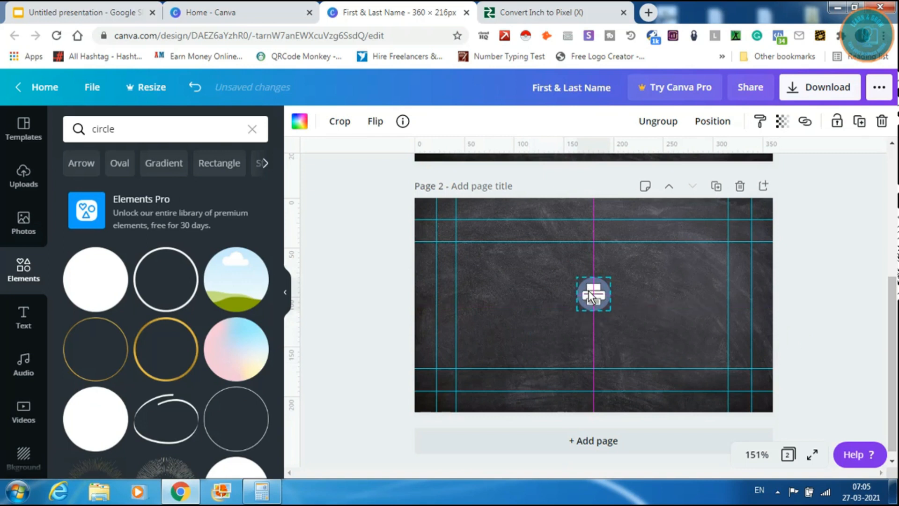
- Add a text box to page 2 reading "Eclite Printing Media"
{"action": "left_click", "coordinate": [550, 337]}
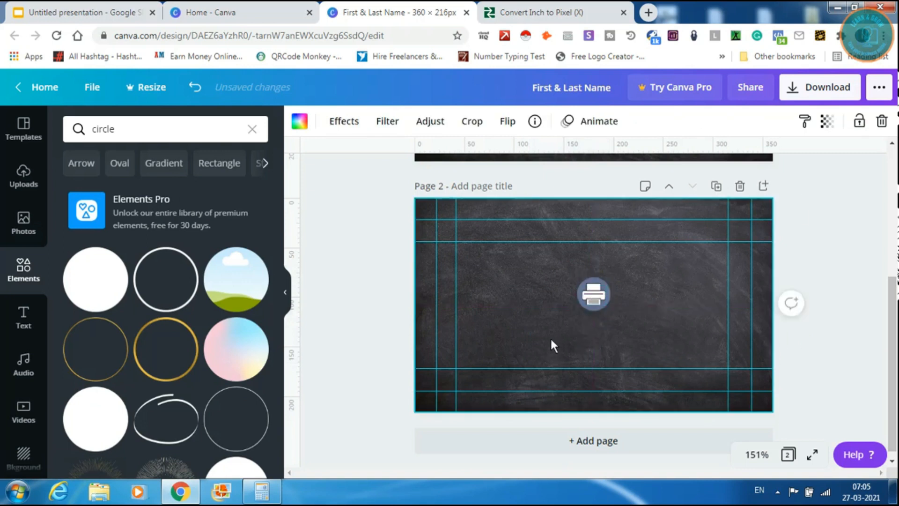
{"action": "key", "text": "t"}
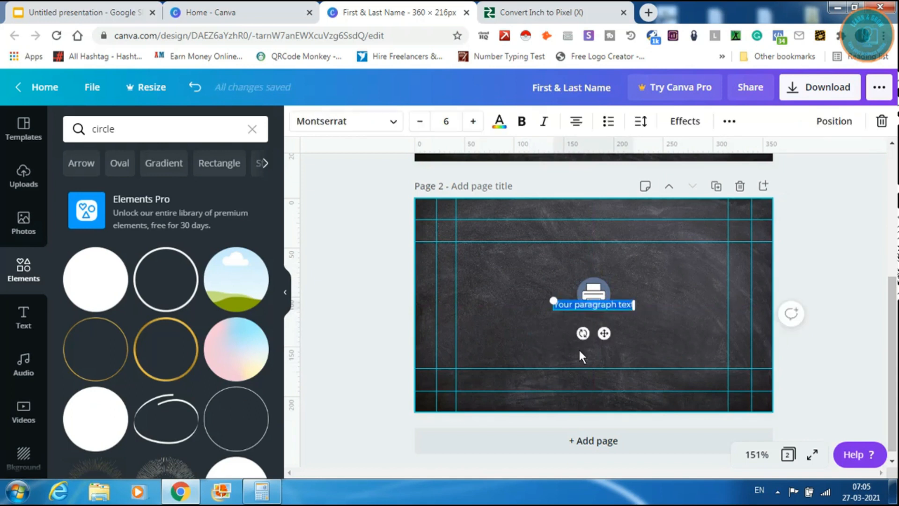
{"action": "key", "text": "BackSpace"}
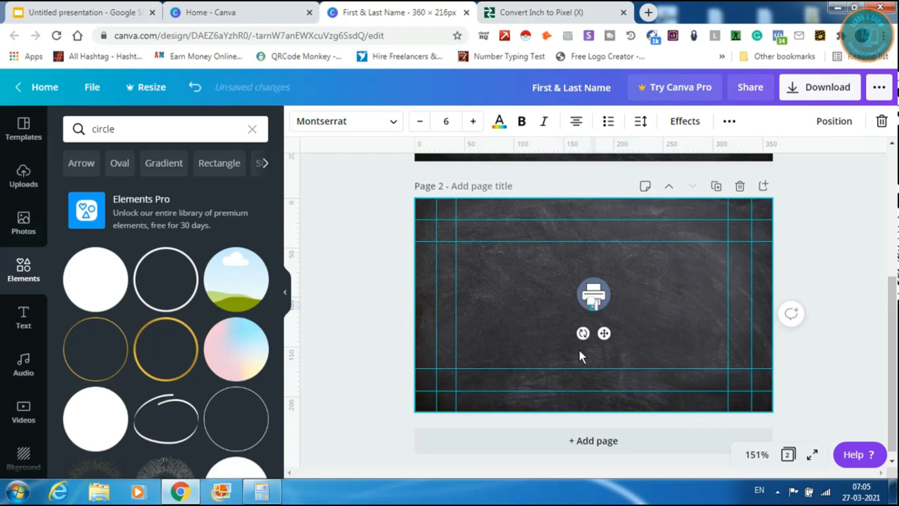
{"action": "type", "text": "Eclite"}
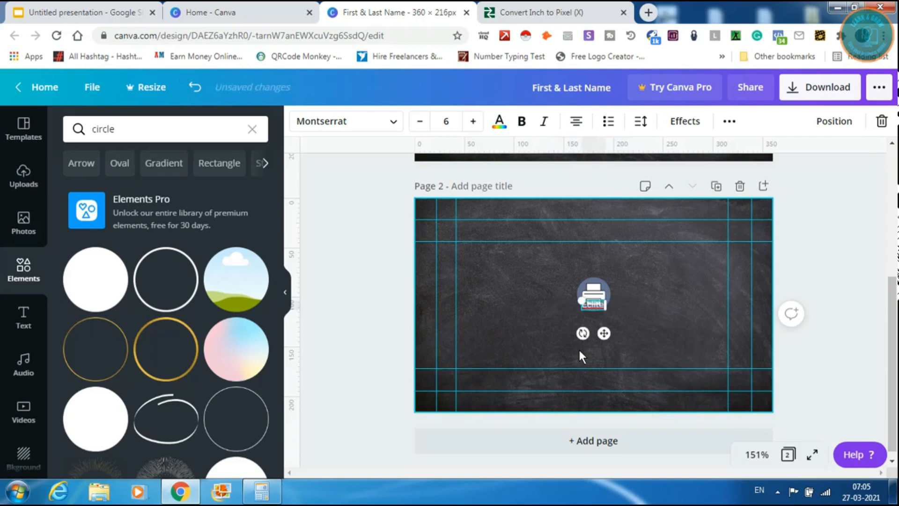
{"action": "type", "text": " Prin"}
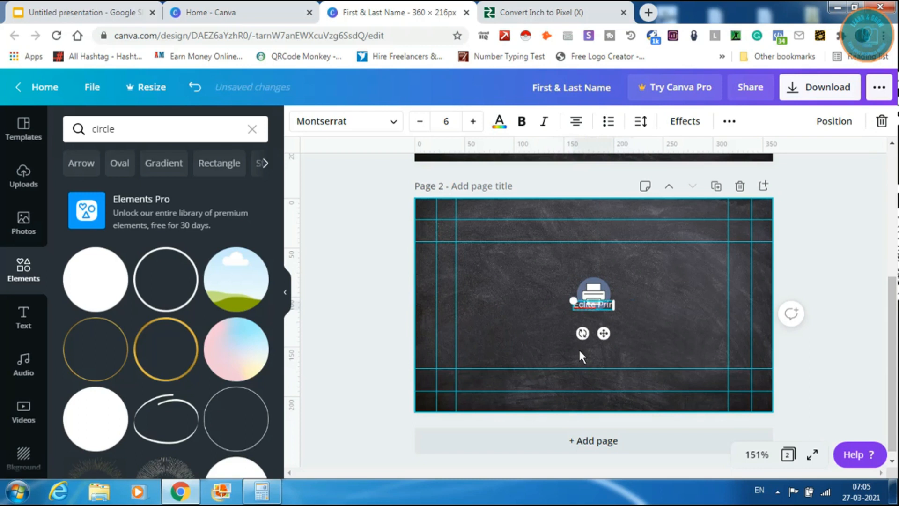
{"action": "type", "text": "ting Media"}
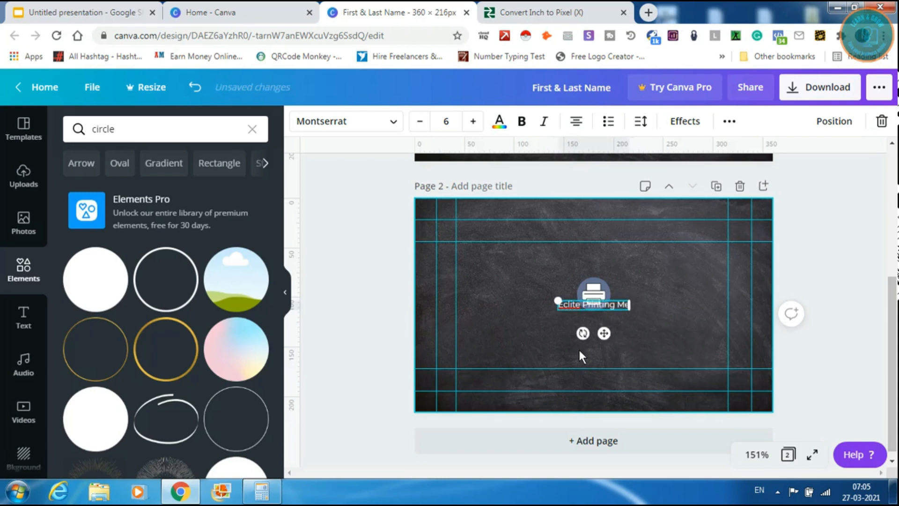
- Move the company name just below the printer badge and correct its first word to "Elite"
{"action": "left_click", "coordinate": [642, 346]}
{"action": "mouse_move", "coordinate": [617, 303]}
{"action": "left_mouse_down"}
{"action": "mouse_move", "coordinate": [611, 327]}
{"action": "mouse_move", "coordinate": [618, 319]}
{"action": "left_mouse_up"}
{"action": "left_click", "coordinate": [560, 319]}
{"action": "key", "text": "BackSpace"}
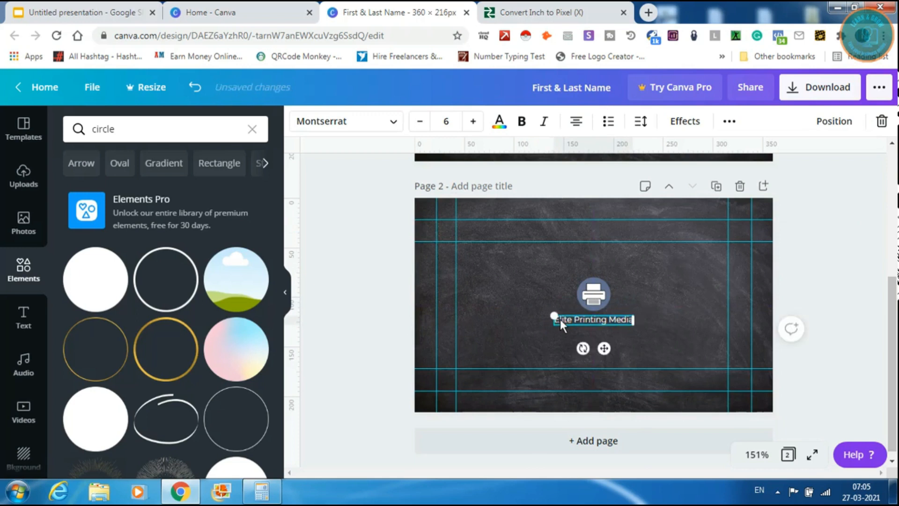
{"action": "left_click", "coordinate": [642, 346]}
- Set the company name below the printer badge in Montserrat Extra-Bold at size 12
{"action": "left_click", "coordinate": [618, 322]}
{"action": "left_click", "coordinate": [367, 123]}
{"action": "left_click", "coordinate": [140, 370]}
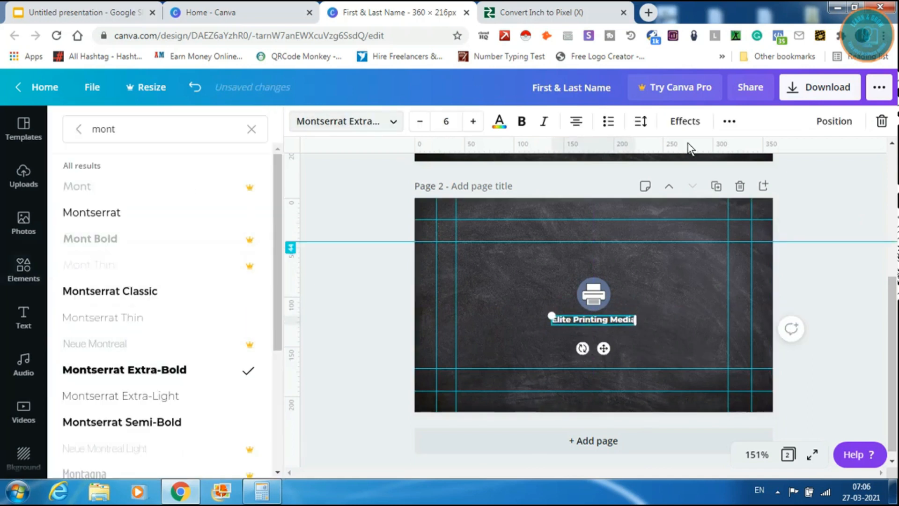
{"action": "left_click", "coordinate": [473, 121]}
{"action": "left_click", "coordinate": [474, 121]}
{"action": "left_click", "coordinate": [473, 120]}
{"action": "left_click", "coordinate": [473, 121]}
{"action": "left_click", "coordinate": [474, 120]}
{"action": "left_click", "coordinate": [474, 121]}
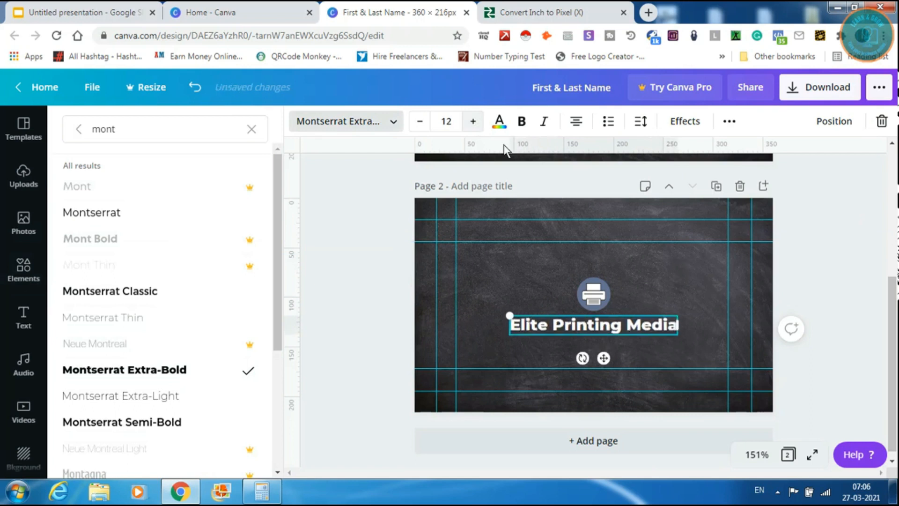
- Colour the "Elite Printing Media" text with the yellow from the document colours
{"action": "left_click", "coordinate": [657, 279]}
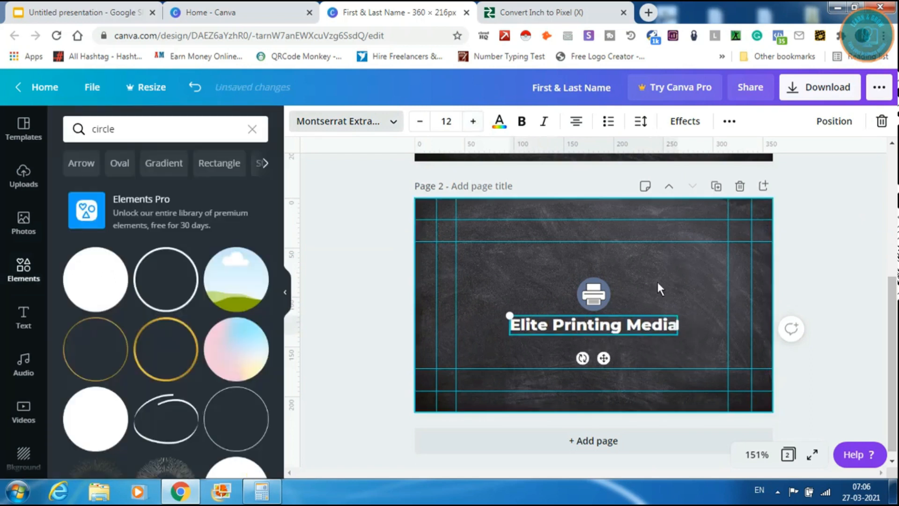
{"action": "left_click", "coordinate": [673, 260]}
{"action": "left_click", "coordinate": [598, 318]}
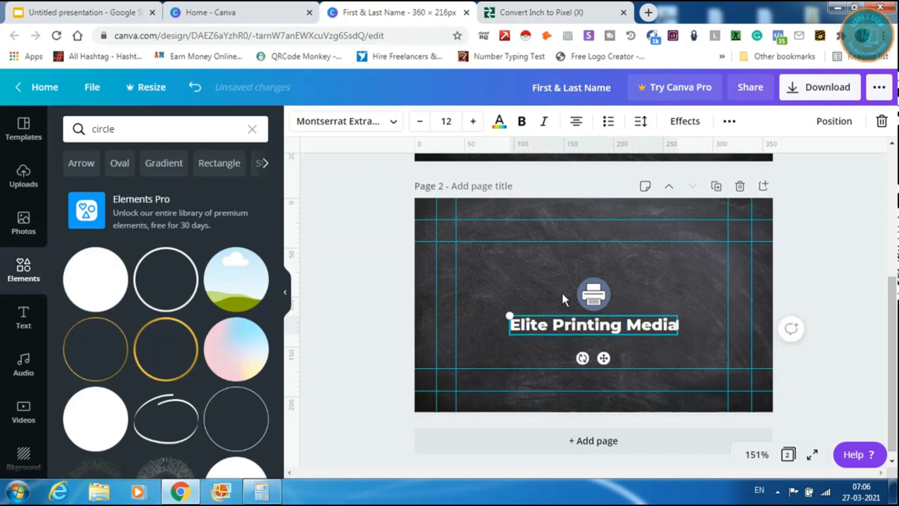
{"action": "left_click", "coordinate": [499, 121]}
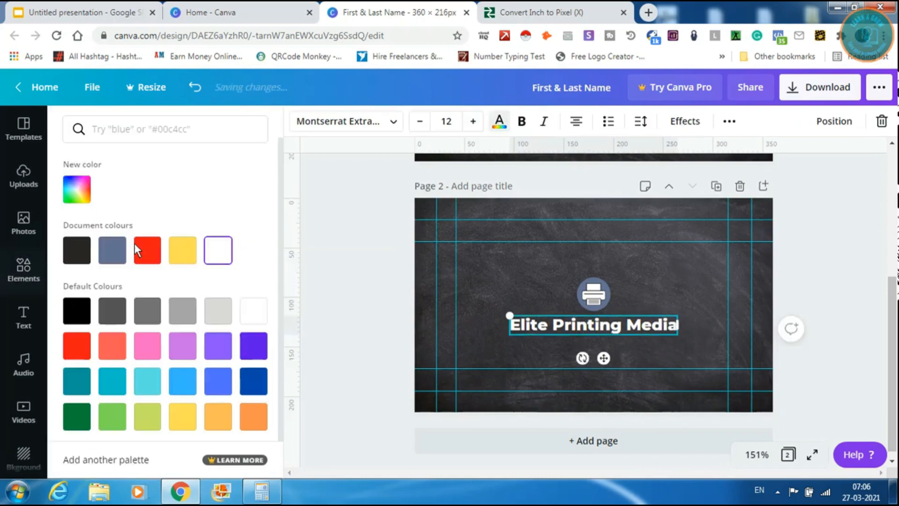
{"action": "left_click", "coordinate": [189, 253]}
{"action": "left_click", "coordinate": [692, 296]}
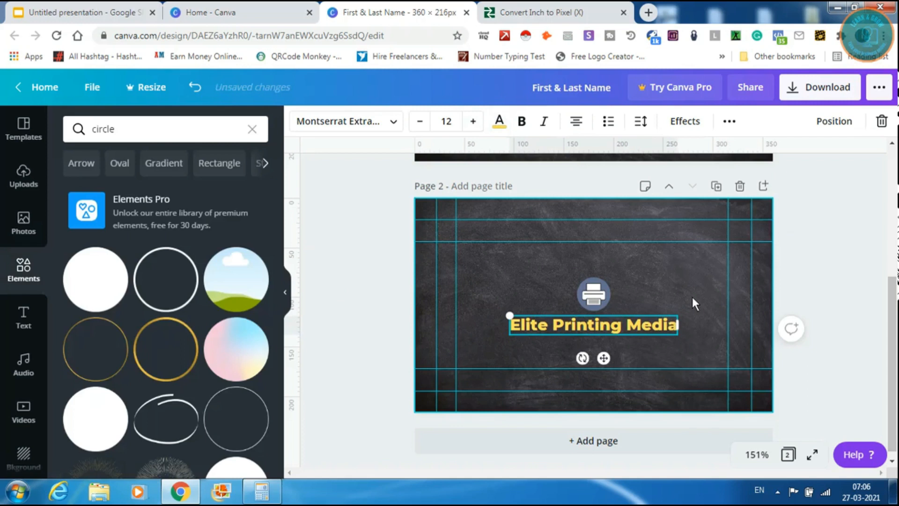
{"action": "left_click", "coordinate": [828, 121]}
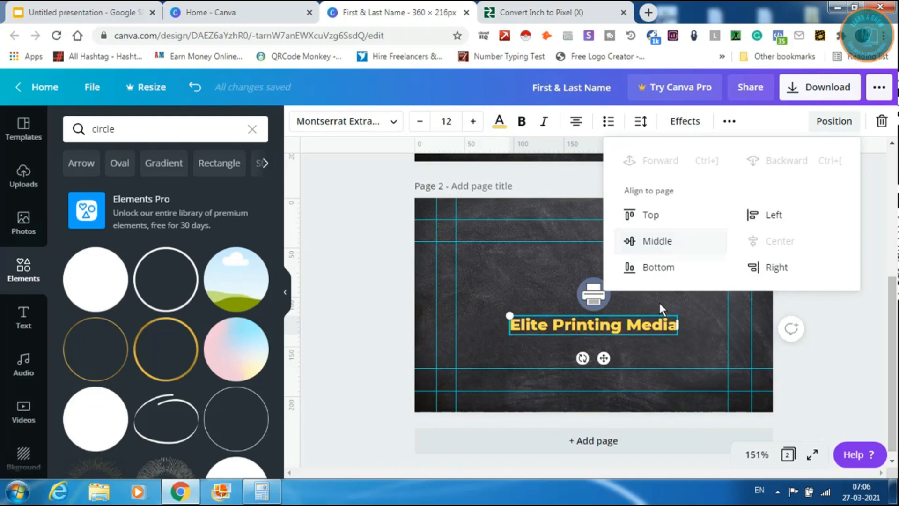
{"action": "left_click", "coordinate": [507, 265]}
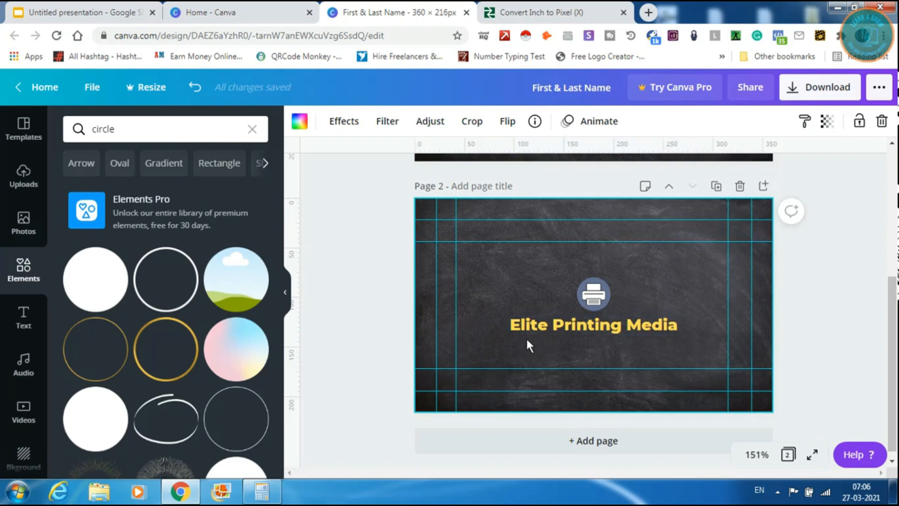
- Duplicate the company name just below itself and replace the copy's text with "We strive to give you quality products."
{"action": "left_click_drag", "start_coordinate": [558, 326], "coordinate": [558, 343]}
{"action": "double_click", "coordinate": [539, 345]}
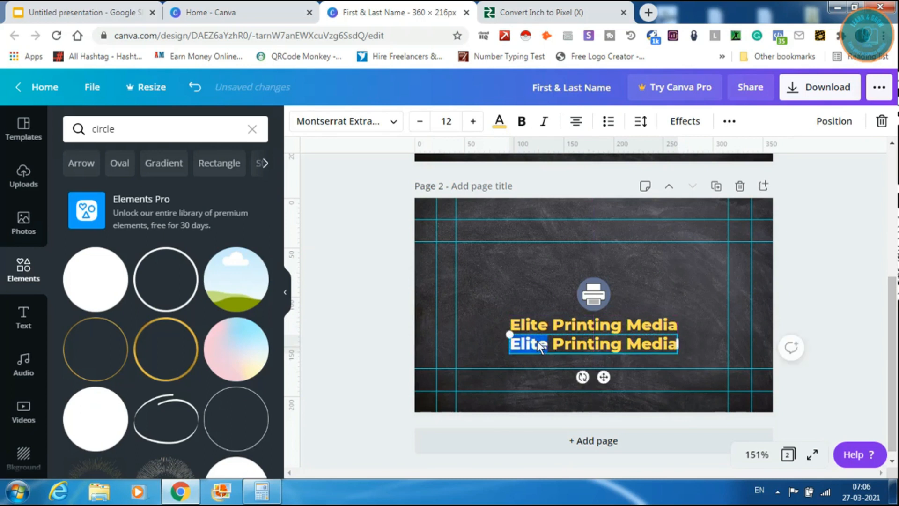
{"action": "triple_click", "coordinate": [541, 346]}
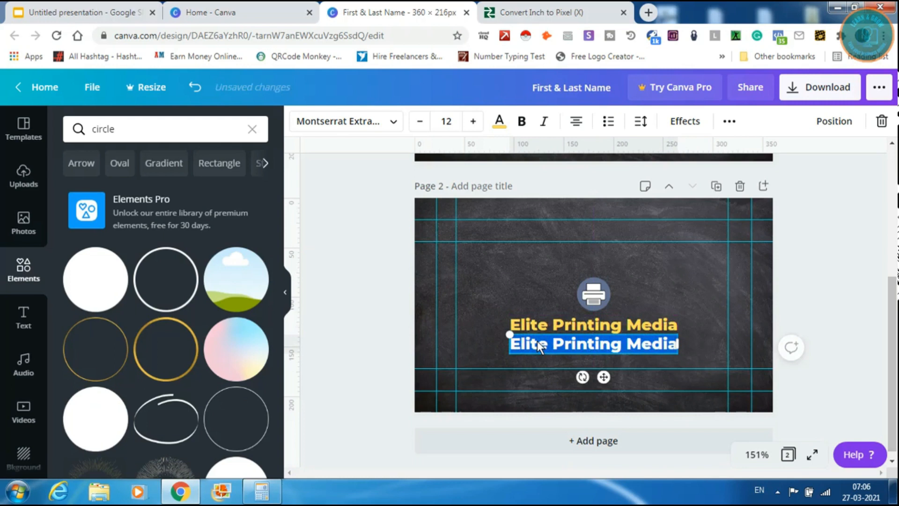
{"action": "type", "text": "We"}
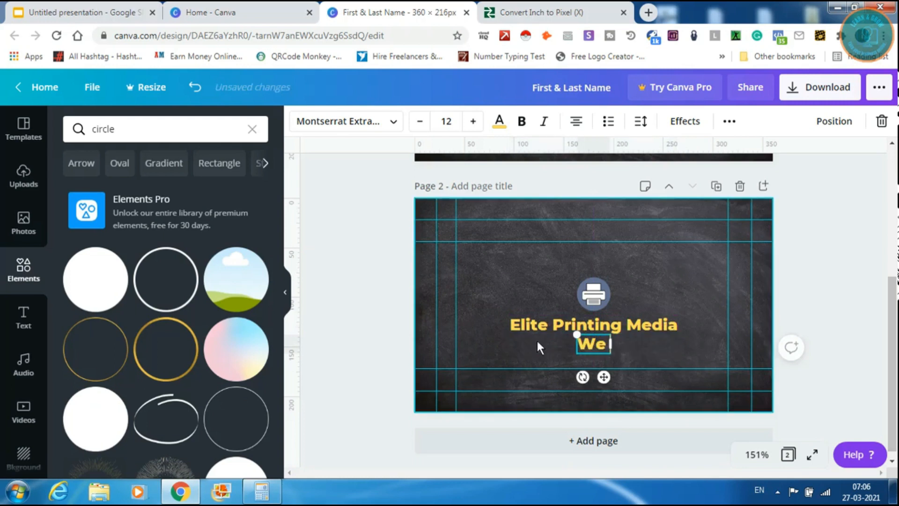
{"action": "type", "text": " strive"}
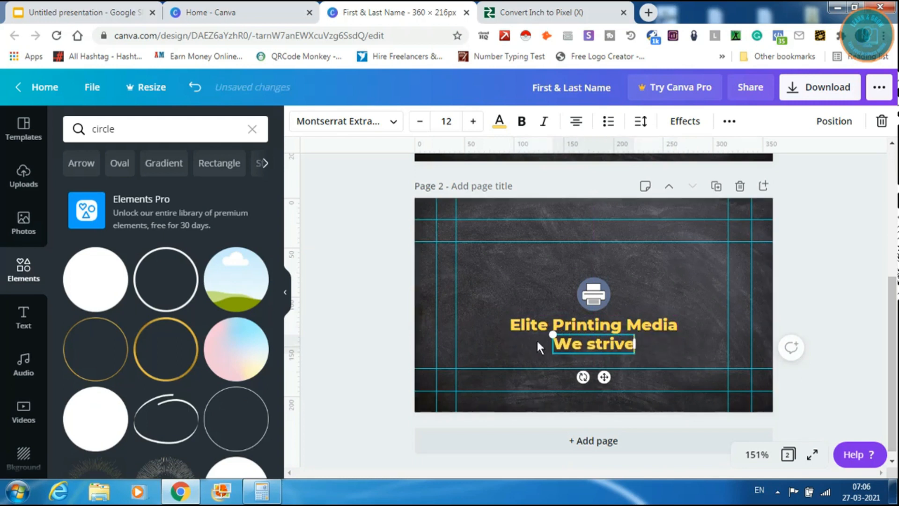
{"action": "type", "text": " to"}
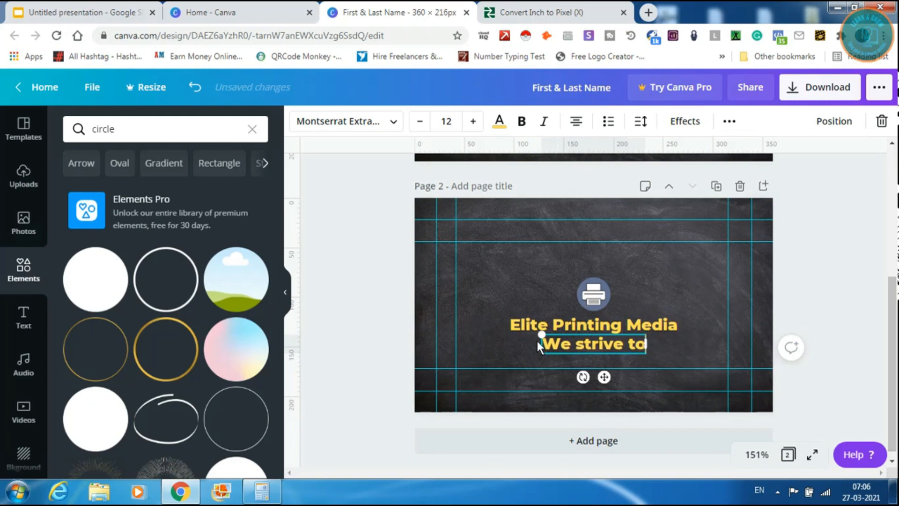
{"action": "type", "text": " give"}
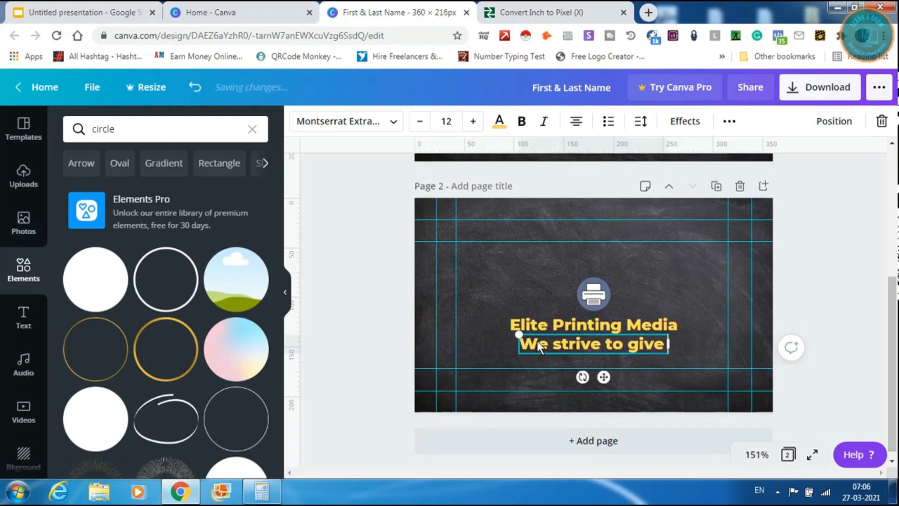
{"action": "type", "text": " you"}
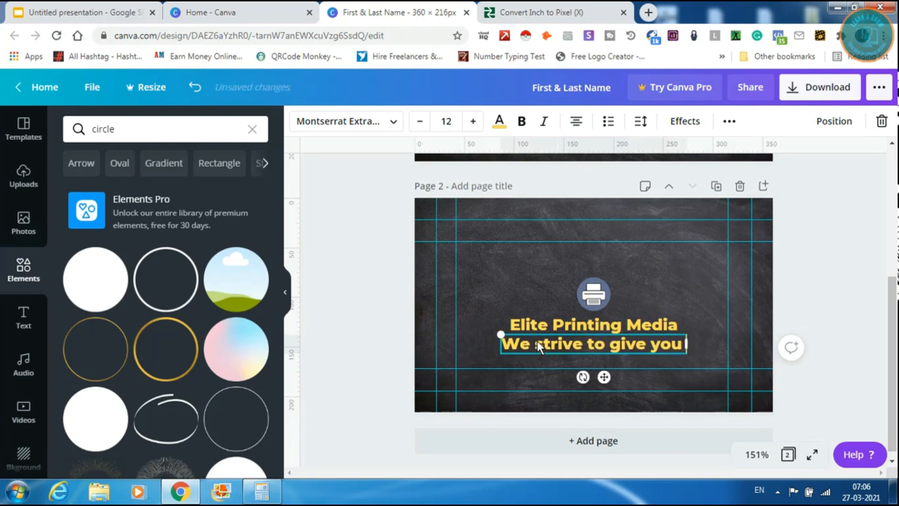
{"action": "type", "text": " g"}
{"action": "key", "text": "BackSpace"}
{"action": "type", "text": "quality"}
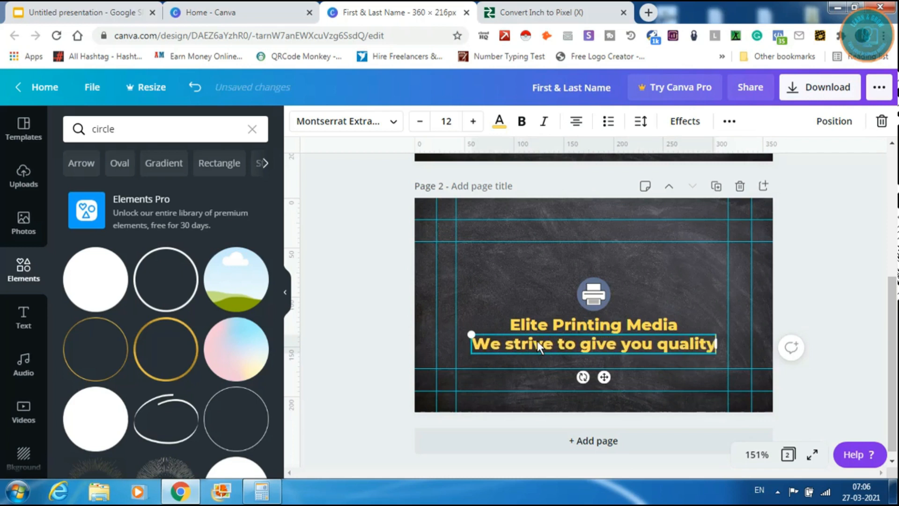
{"action": "type", "text": " prod"}
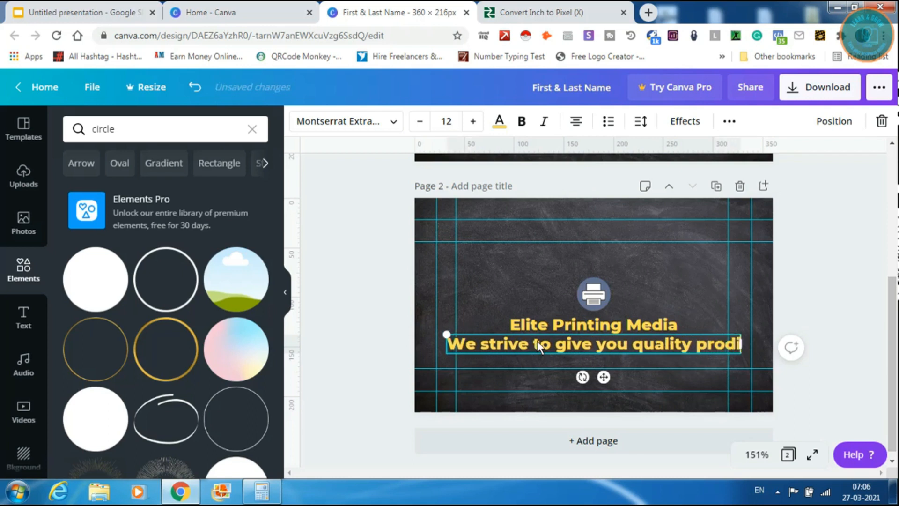
{"action": "type", "text": "ucts"}
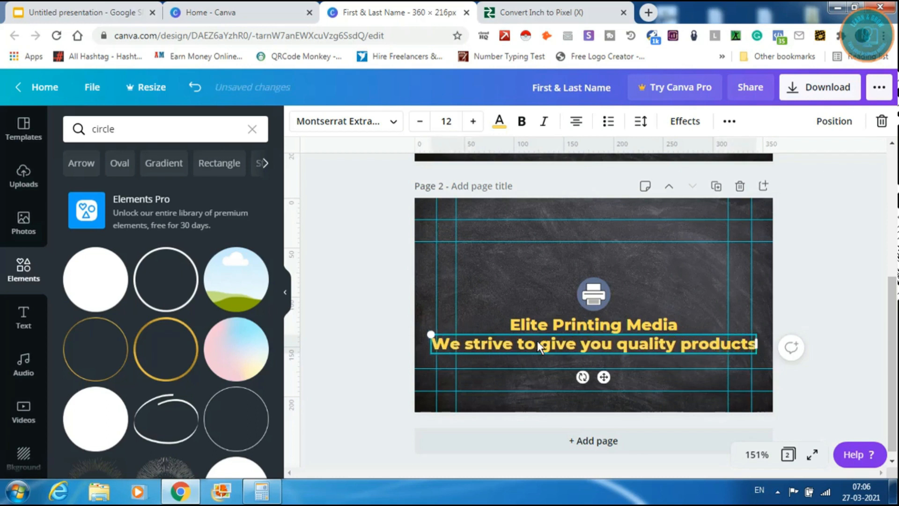
{"action": "type", "text": "."}
{"action": "left_click", "coordinate": [619, 304]}
- Set the tagline below the company name in regular Montserrat at size 6
{"action": "left_click", "coordinate": [640, 345]}
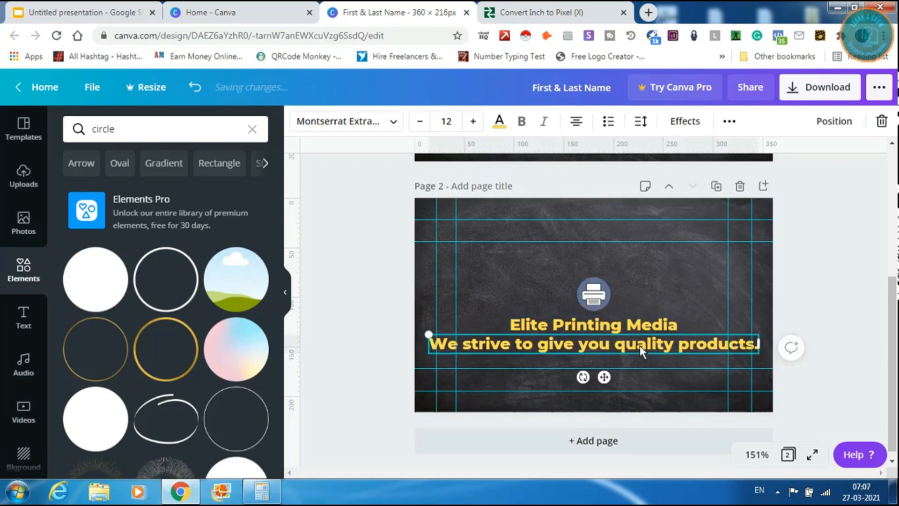
{"action": "left_click", "coordinate": [419, 122]}
{"action": "left_click", "coordinate": [419, 123]}
{"action": "left_click", "coordinate": [419, 123]}
{"action": "left_click", "coordinate": [420, 123]}
{"action": "left_click", "coordinate": [420, 123]}
{"action": "left_click", "coordinate": [420, 122]}
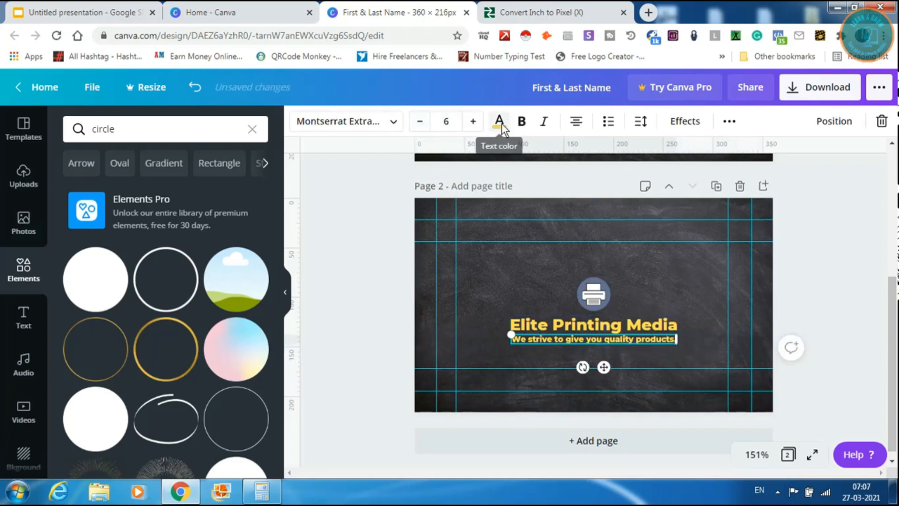
{"action": "left_click", "coordinate": [347, 123]}
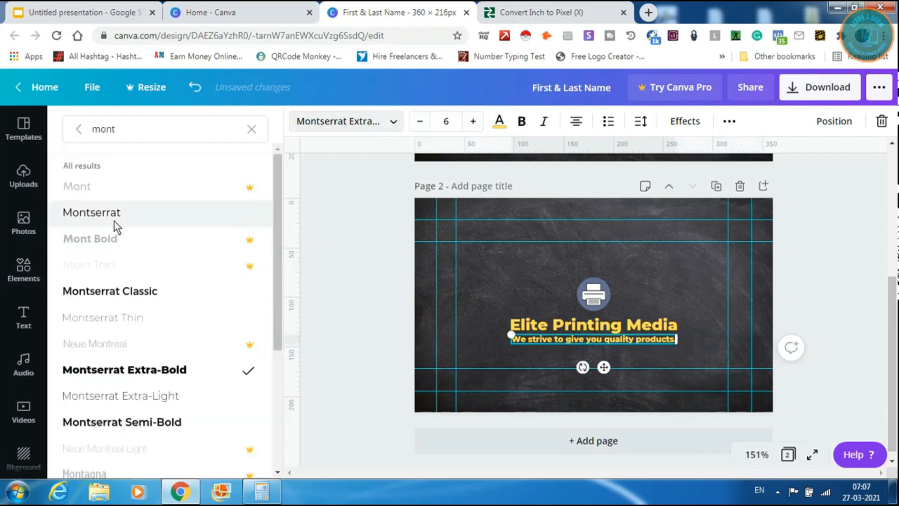
{"action": "left_click", "coordinate": [114, 218]}
{"action": "left_click", "coordinate": [697, 342]}
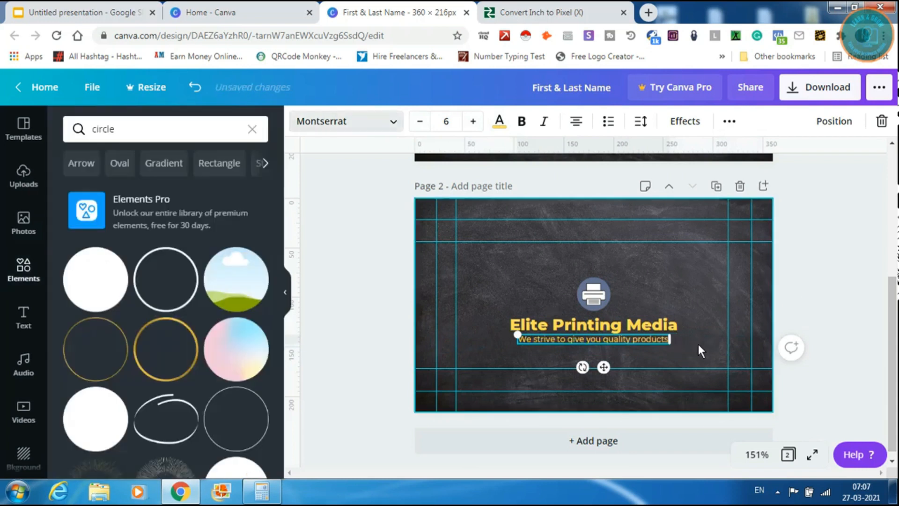
{"action": "left_click", "coordinate": [694, 347]}
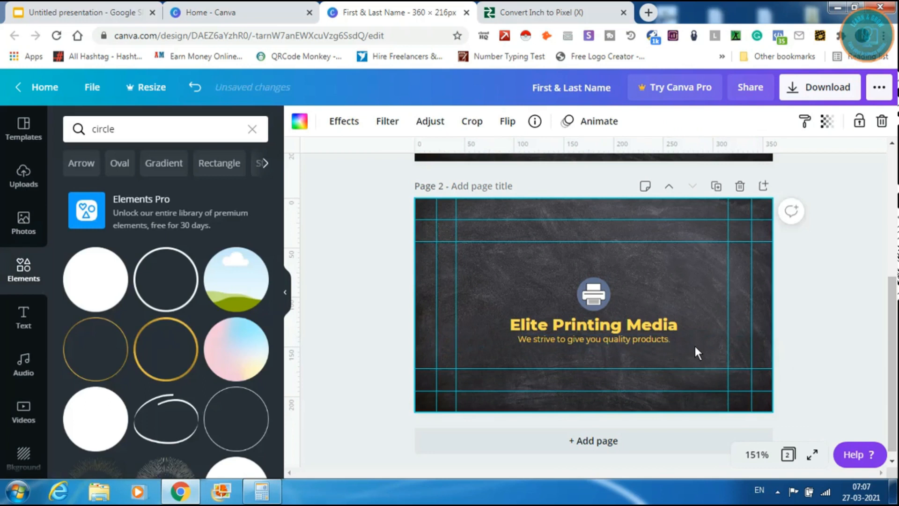
- Colour the tagline with the white from the document colours
{"action": "left_click", "coordinate": [637, 336]}
{"action": "left_click", "coordinate": [501, 121]}
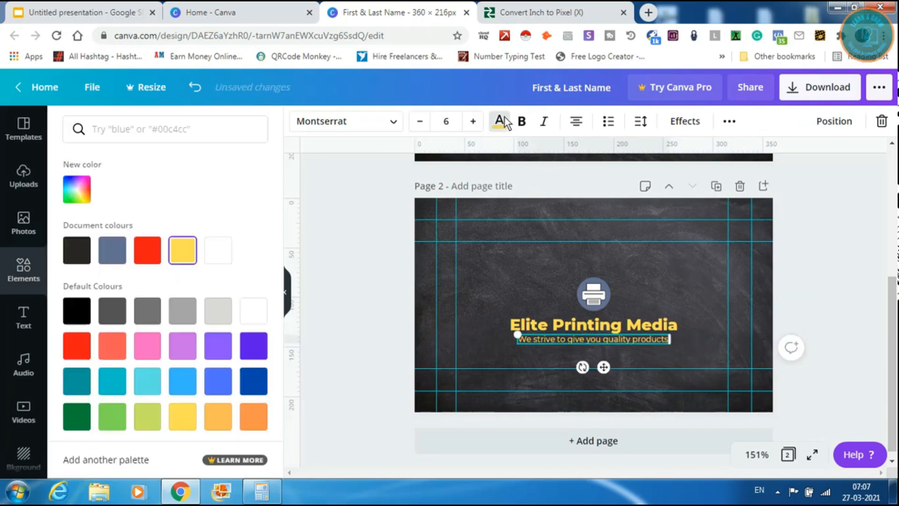
{"action": "left_click", "coordinate": [218, 250]}
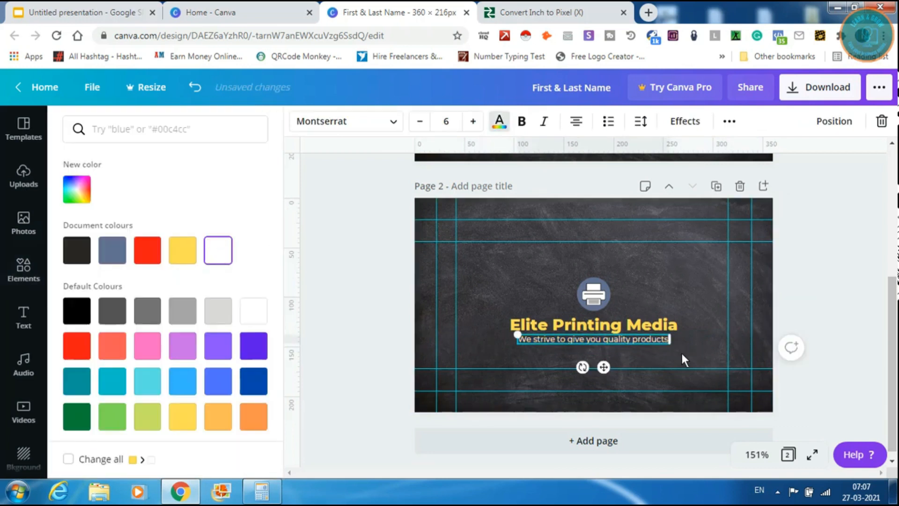
{"action": "left_click", "coordinate": [682, 355]}
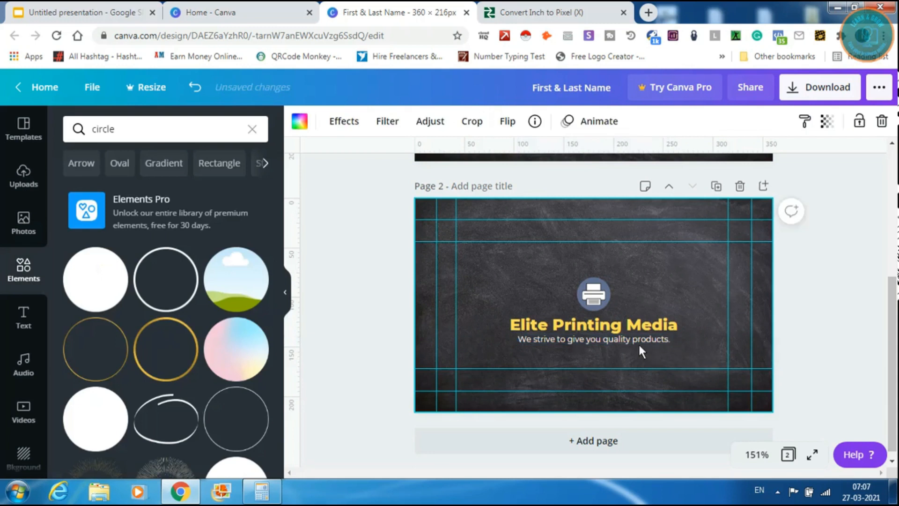
- Widen the tagline's letter spacing to 60
{"action": "left_click", "coordinate": [620, 339]}
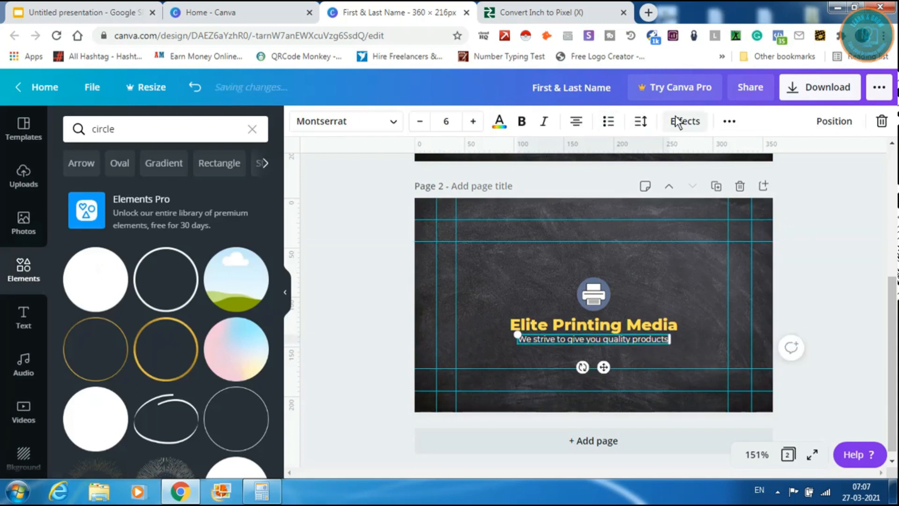
{"action": "left_click", "coordinate": [729, 121]}
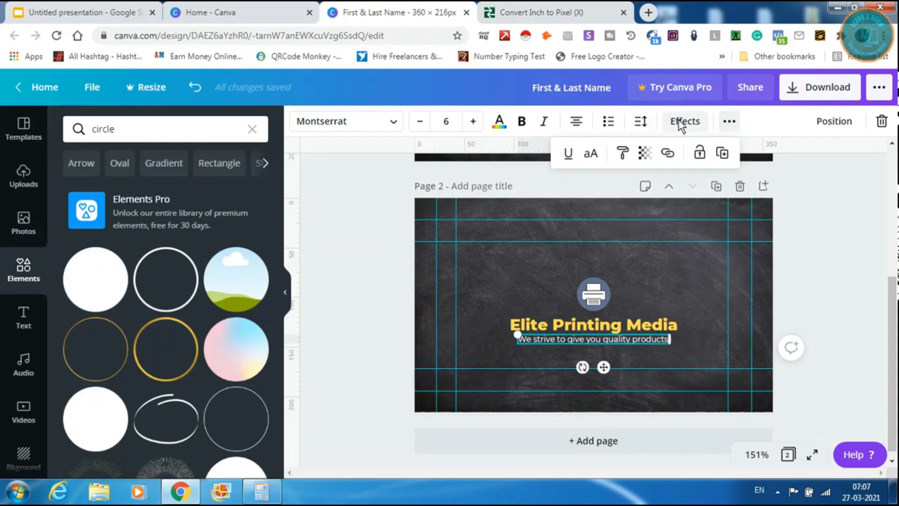
{"action": "left_click", "coordinate": [682, 123]}
{"action": "left_click", "coordinate": [641, 121]}
{"action": "mouse_move", "coordinate": [726, 166]}
{"action": "left_mouse_down"}
{"action": "mouse_move", "coordinate": [745, 168]}
{"action": "mouse_move", "coordinate": [735, 171]}
{"action": "left_mouse_up"}
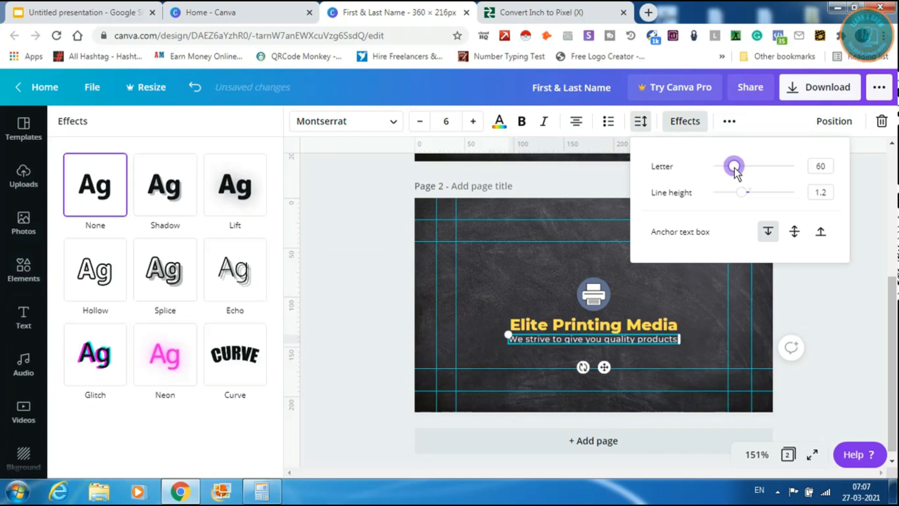
{"action": "left_click", "coordinate": [734, 307]}
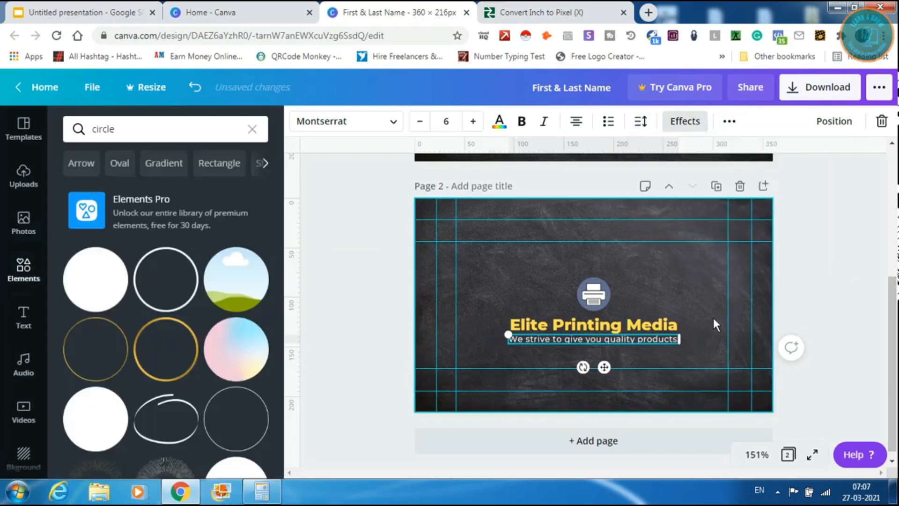
{"action": "left_click", "coordinate": [692, 362]}
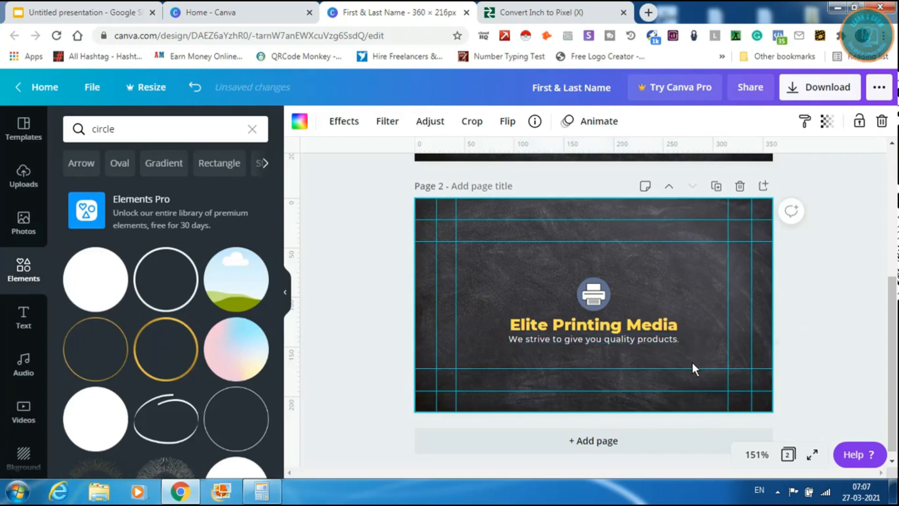
{"action": "left_click", "coordinate": [656, 338]}
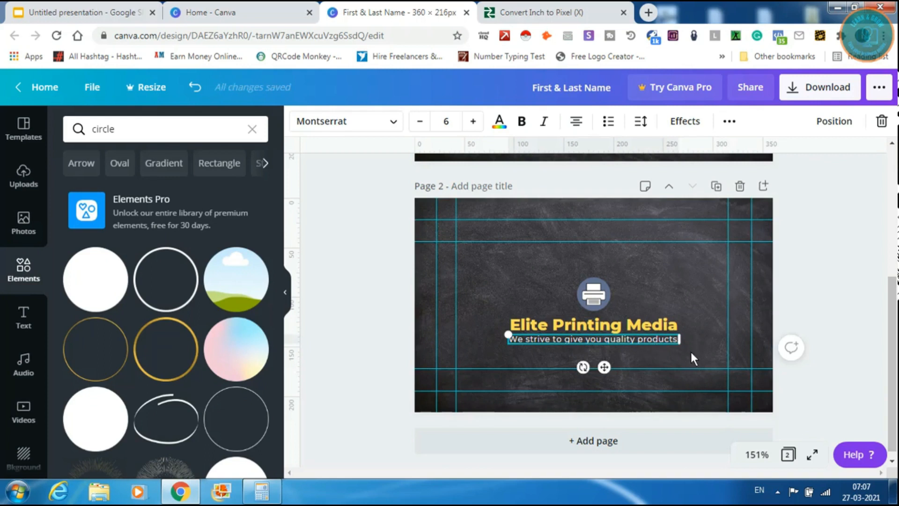
{"action": "left_click", "coordinate": [646, 353]}
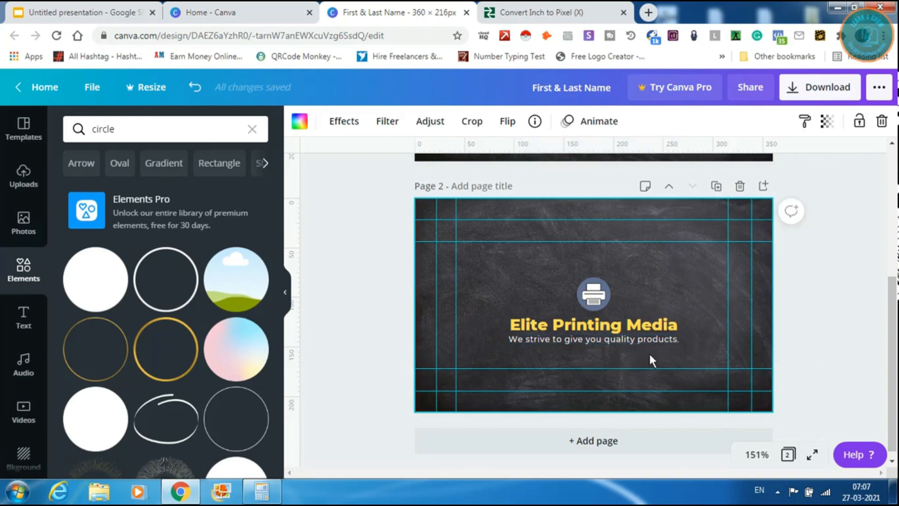
{"action": "left_click", "coordinate": [585, 346]}
{"action": "left_click_drag", "start_coordinate": [585, 346], "coordinate": [585, 360]}
{"action": "left_click", "coordinate": [542, 305]}
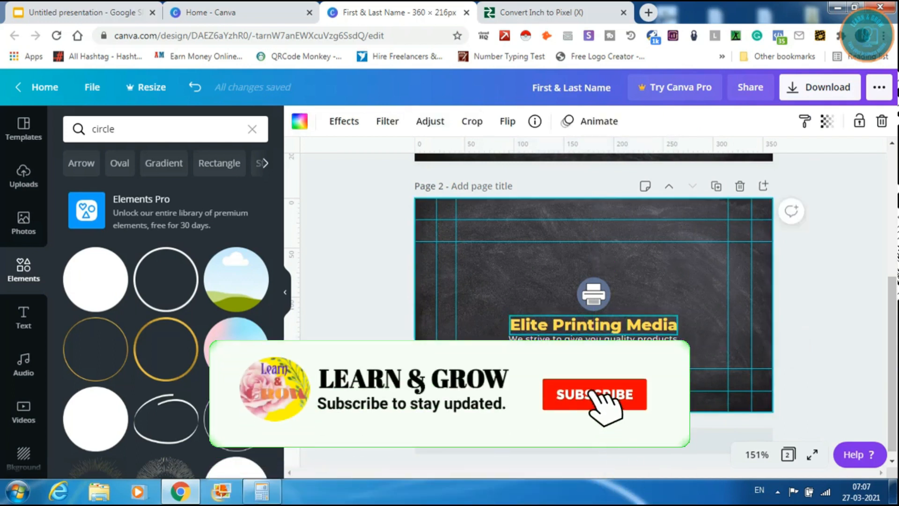
{"action": "left_click", "coordinate": [569, 340]}
{"action": "left_click_drag", "start_coordinate": [568, 341], "coordinate": [569, 356], "text": "alt"}
{"action": "double_click", "coordinate": [568, 356]}
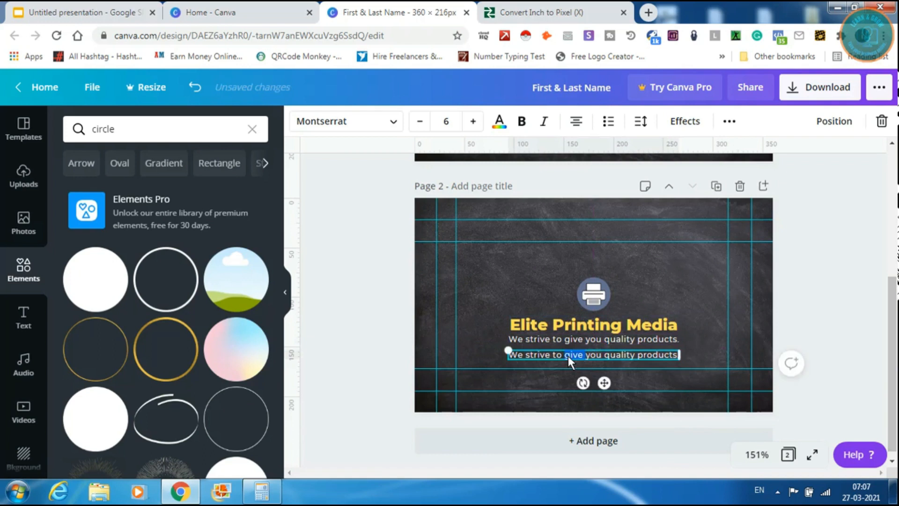
{"action": "key", "text": "ctrl+a"}
{"action": "type", "text": "ww"}
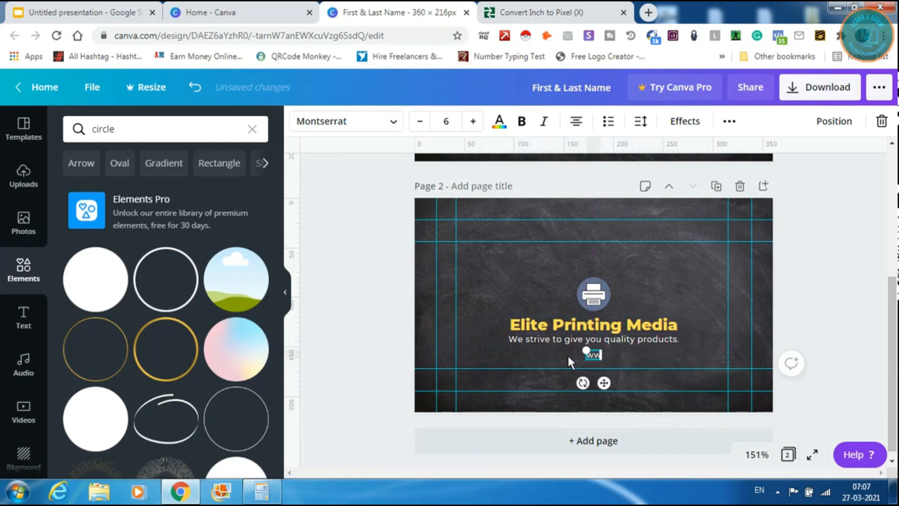
{"action": "type", "text": "w."}
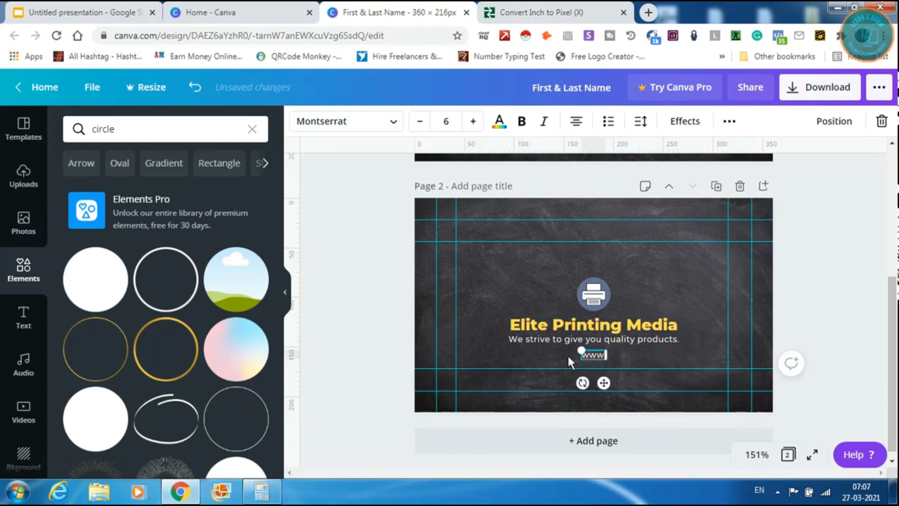
{"action": "type", "text": "eliteprinting.com"}
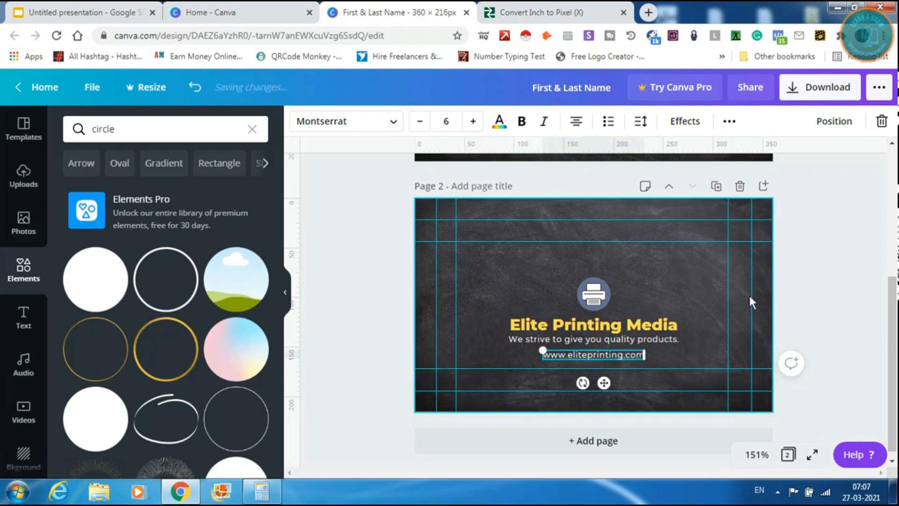
{"action": "left_click", "coordinate": [706, 287]}
- Make the website address below the tagline bold
{"action": "left_click", "coordinate": [630, 358]}
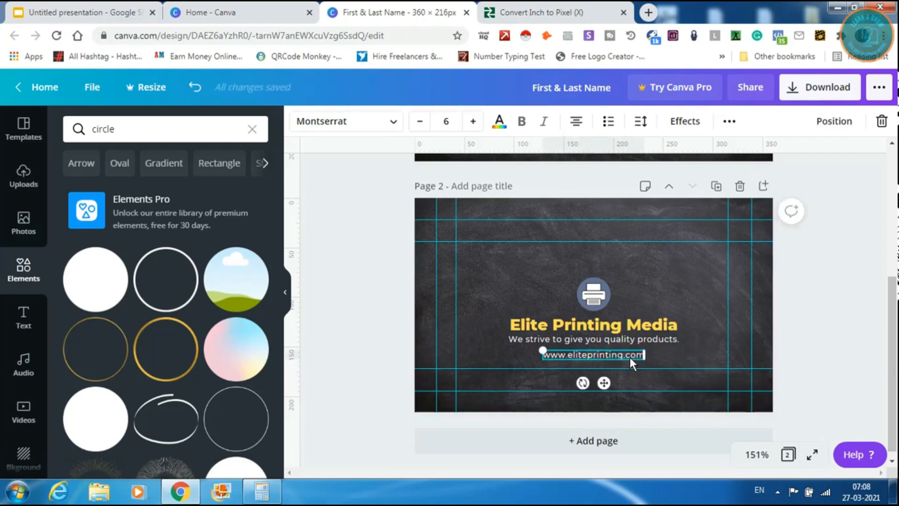
{"action": "left_click", "coordinate": [518, 124]}
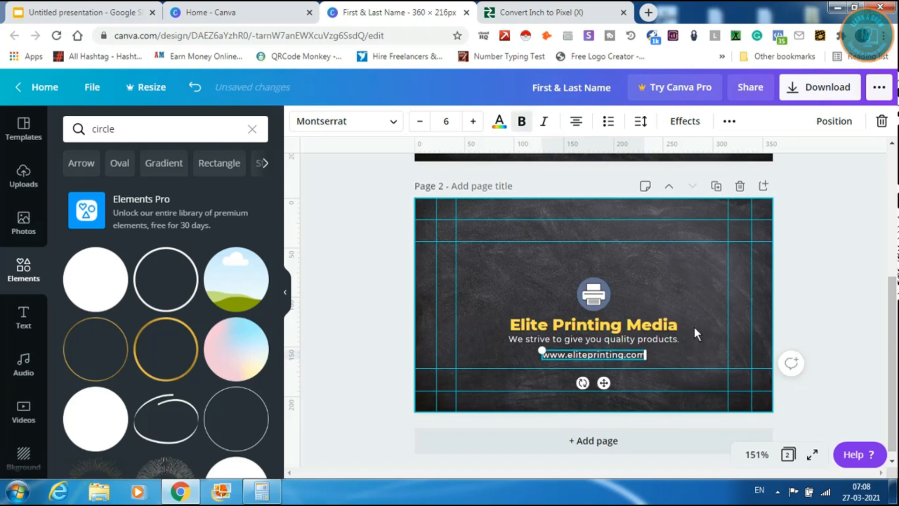
{"action": "left_click", "coordinate": [695, 329]}
- Move the printer badge, company name, tagline and website address together slightly upward on page 2
{"action": "left_click_drag", "start_coordinate": [680, 362], "coordinate": [545, 278]}
{"action": "mouse_move", "coordinate": [598, 325]}
{"action": "left_mouse_down"}
{"action": "mouse_move", "coordinate": [602, 304]}
{"action": "mouse_move", "coordinate": [600, 316]}
{"action": "left_mouse_up"}
{"action": "left_click", "coordinate": [709, 346]}
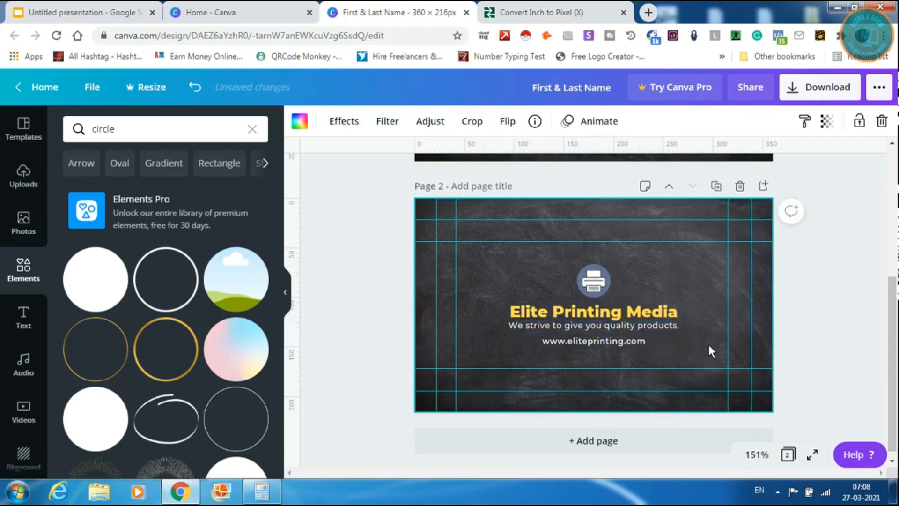
{"action": "left_click", "coordinate": [897, 169]}
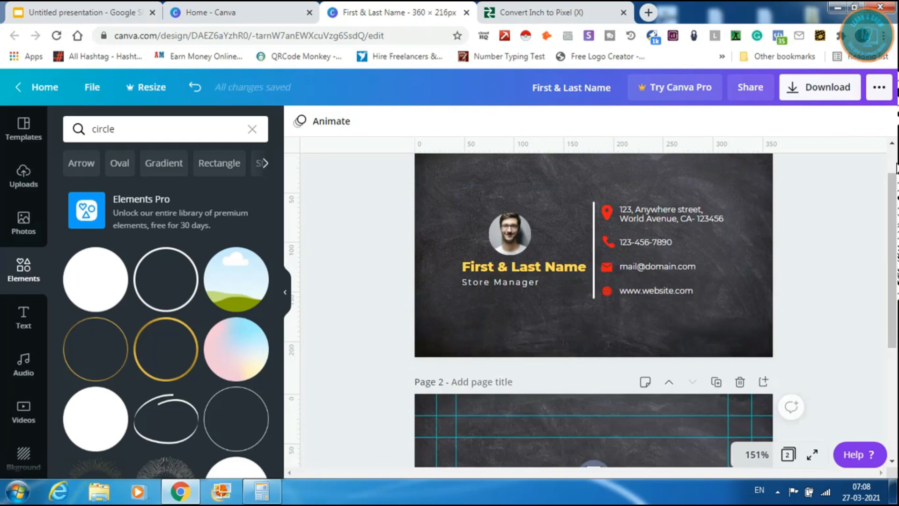
{"action": "left_click_drag", "start_coordinate": [896, 199], "coordinate": [896, 208]}
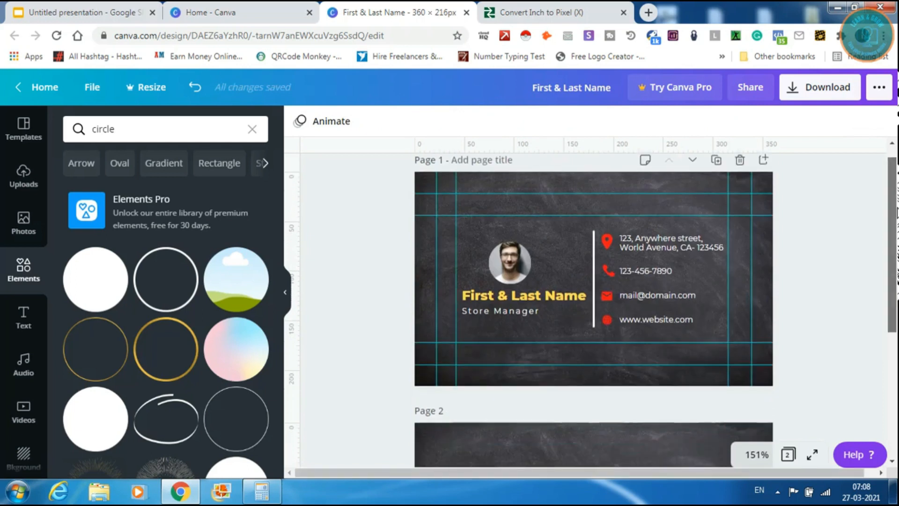
- Add the thick gold circle outline to page 1 and shrink it to roughly the portrait's size
{"action": "left_click", "coordinate": [498, 266]}
{"action": "left_click", "coordinate": [564, 258]}
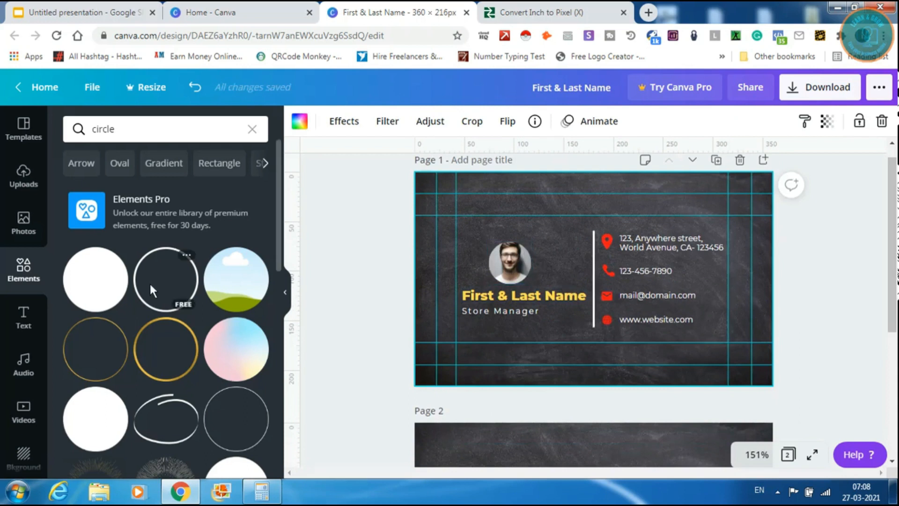
{"action": "left_click", "coordinate": [179, 335]}
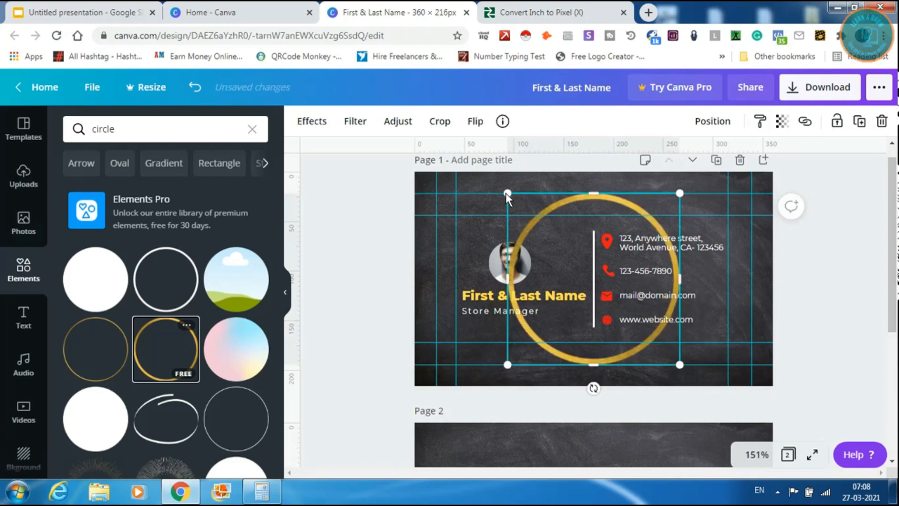
{"action": "left_click_drag", "start_coordinate": [507, 193], "coordinate": [617, 294]}
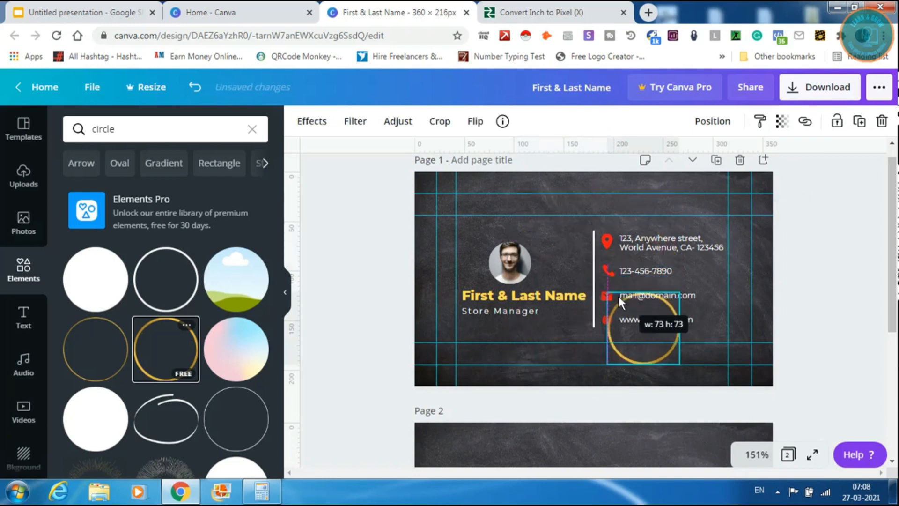
{"action": "left_click_drag", "start_coordinate": [636, 325], "coordinate": [475, 302]}
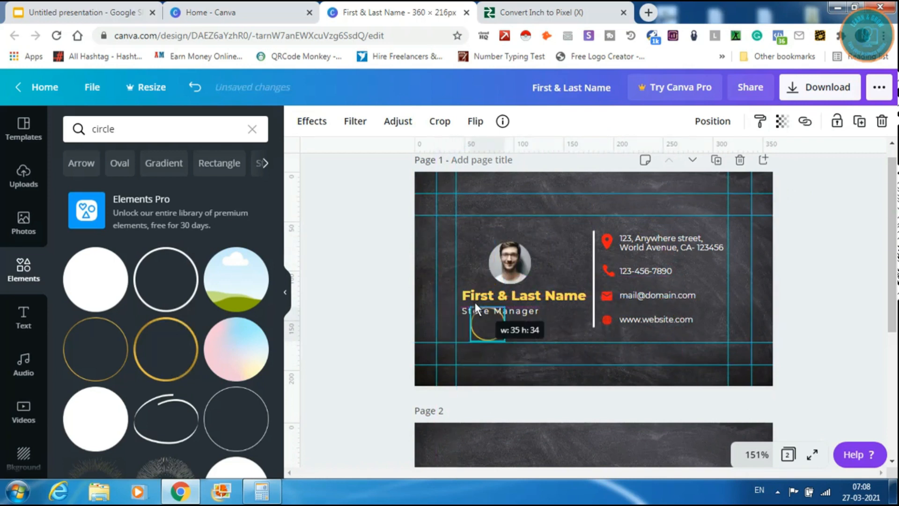
- Move the gold ring near the name and place the portrait inside it so the ring frames the photo
{"action": "mouse_move", "coordinate": [518, 254]}
{"action": "left_mouse_down"}
{"action": "mouse_move", "coordinate": [496, 317]}
{"action": "mouse_move", "coordinate": [527, 249]}
{"action": "left_mouse_up"}
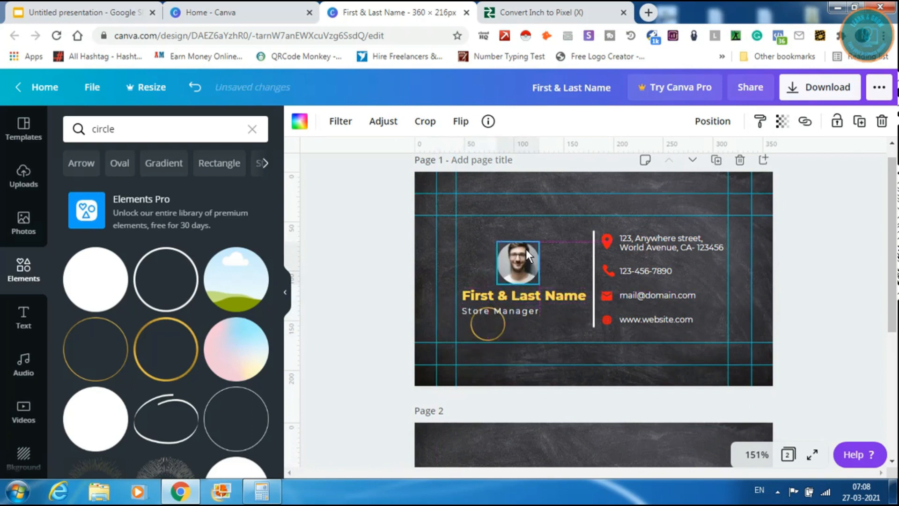
{"action": "left_click_drag", "start_coordinate": [489, 328], "coordinate": [500, 291]}
{"action": "left_click_drag", "start_coordinate": [521, 263], "coordinate": [479, 272]}
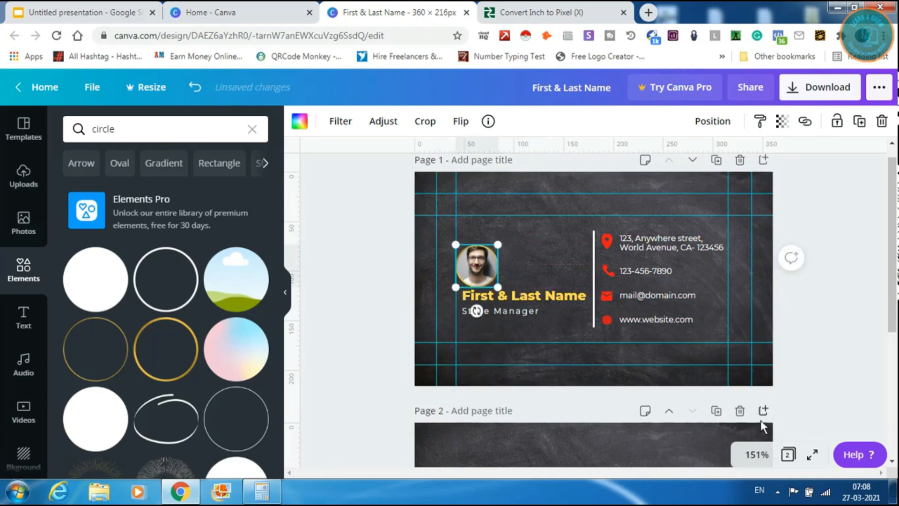
{"action": "left_click", "coordinate": [757, 455]}
{"action": "left_click", "coordinate": [741, 179]}
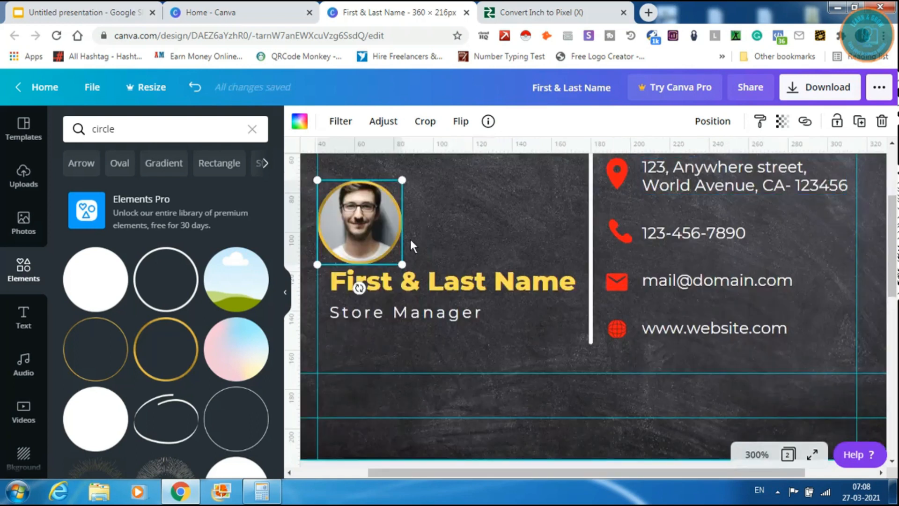
{"action": "left_click", "coordinate": [442, 236]}
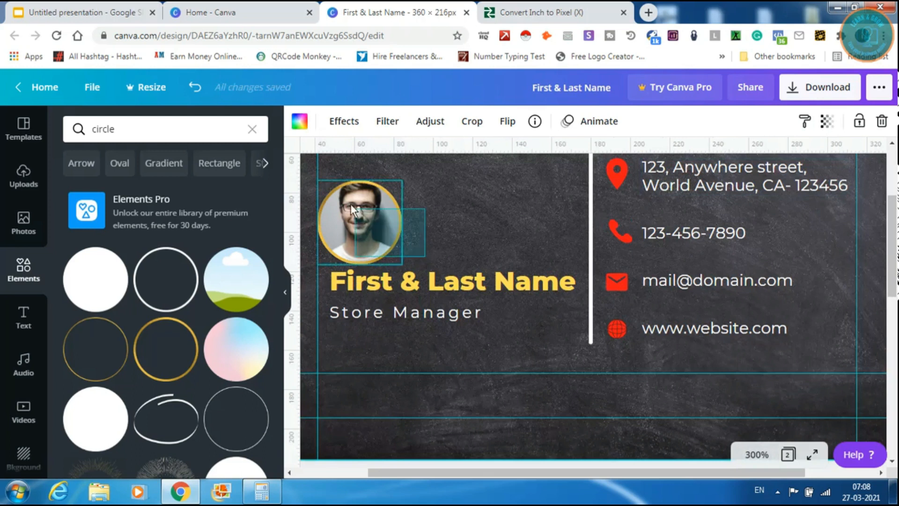
{"action": "left_click", "coordinate": [366, 214]}
{"action": "left_click_drag", "start_coordinate": [370, 215], "coordinate": [432, 224]}
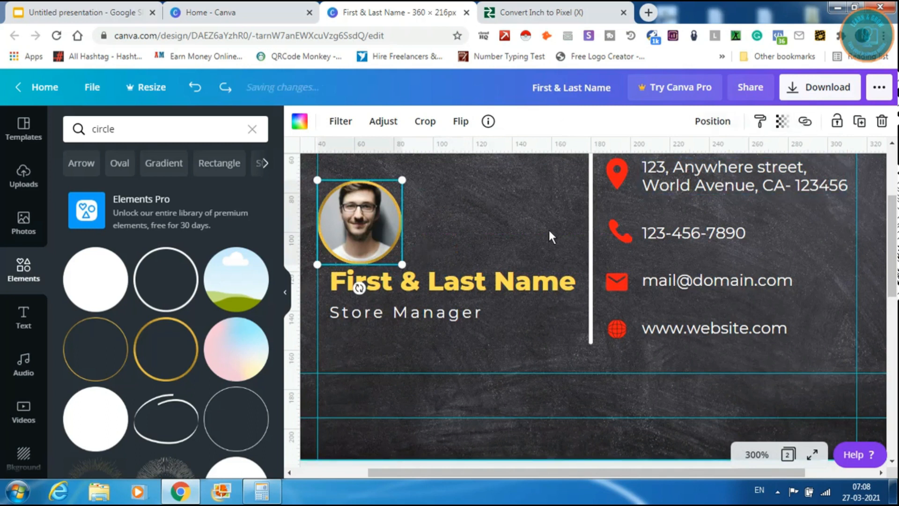
{"action": "key", "text": "Right"}
{"action": "key", "text": "Right"}
{"action": "key", "text": "Right"}
{"action": "key", "text": "Right"}
{"action": "key", "text": "Right"}
{"action": "key", "text": "Right"}
{"action": "key", "text": "Right"}
{"action": "key", "text": "Right"}
{"action": "key", "text": "Right"}
{"action": "key", "text": "Right"}
{"action": "key", "text": "Right"}
{"action": "key", "text": "Right"}
{"action": "key", "text": "Right"}
{"action": "key", "text": "Right"}
{"action": "key", "text": "Right"}
{"action": "key", "text": "Right"}
{"action": "key", "text": "Right"}
{"action": "key", "text": "Right"}
{"action": "key", "text": "Right"}
{"action": "key", "text": "Right"}
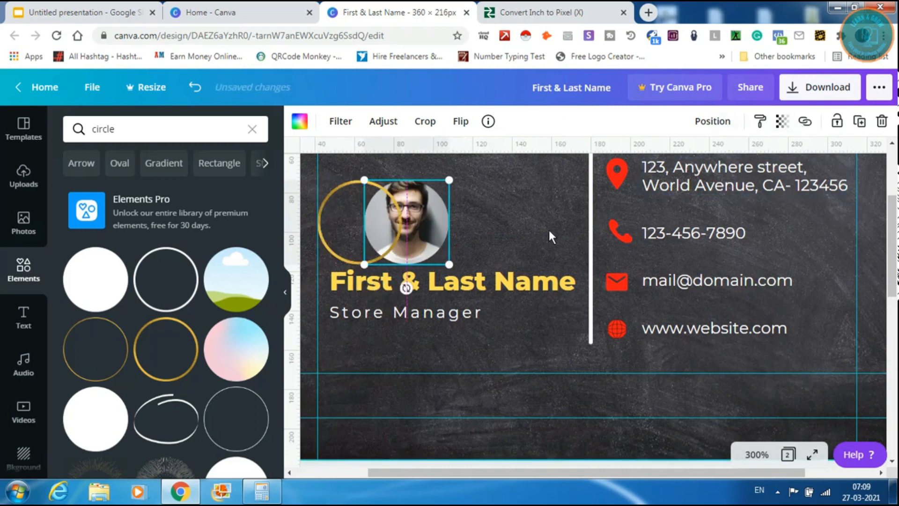
{"action": "key", "text": "ctrl+z"}
{"action": "key", "text": "ctrl+z"}
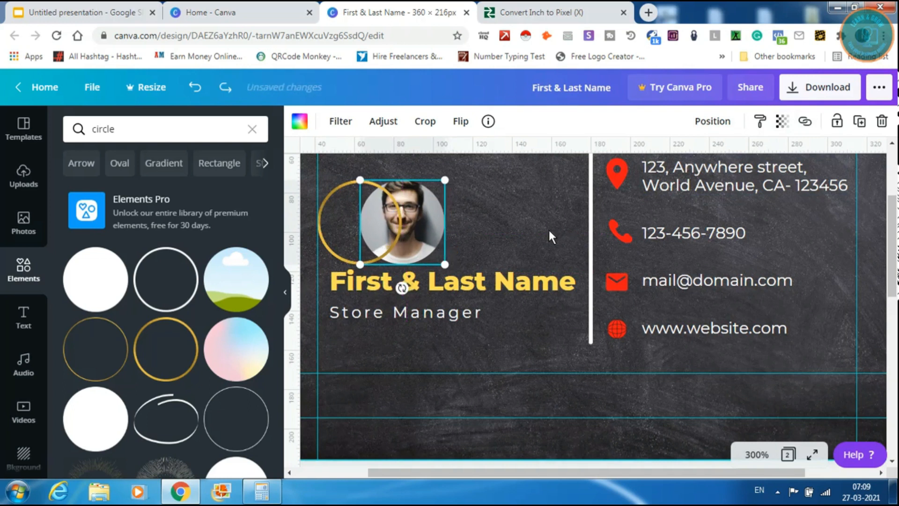
{"action": "key", "text": "ctrl+z"}
{"action": "key", "text": "ctrl+z"}
{"action": "key", "text": "ctrl+z"}
{"action": "key", "text": "ctrl+z"}
{"action": "key", "text": "ctrl+z"}
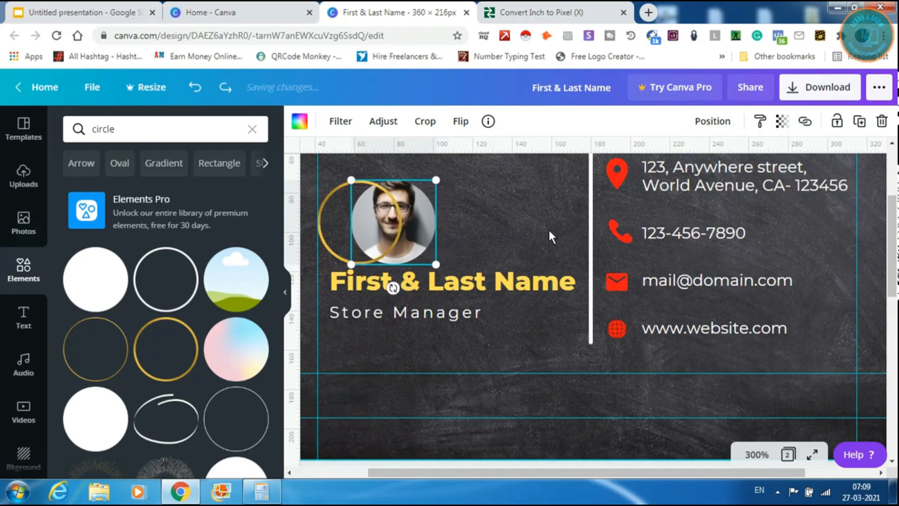
{"action": "left_click_drag", "start_coordinate": [427, 217], "coordinate": [392, 218]}
{"action": "left_click", "coordinate": [443, 248]}
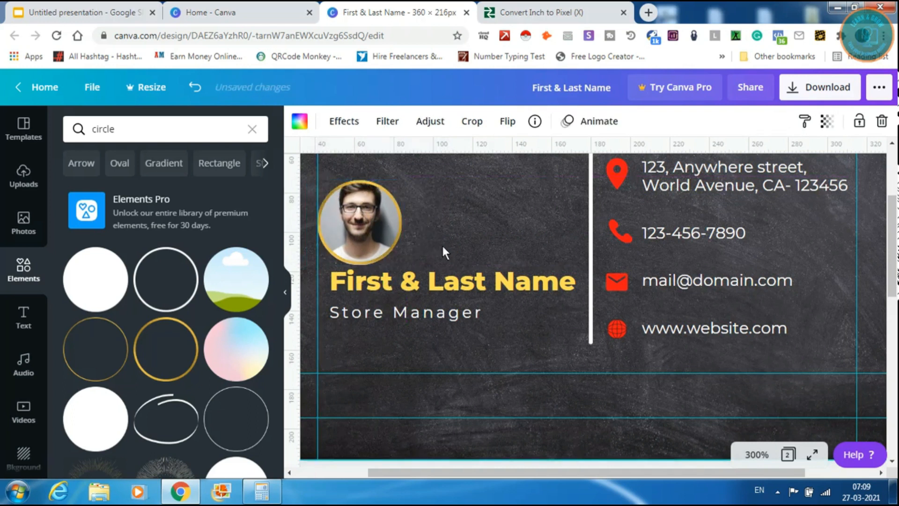
- Nudge the gold ring vertically until it lines up evenly around the portrait
{"action": "left_click", "coordinate": [390, 254]}
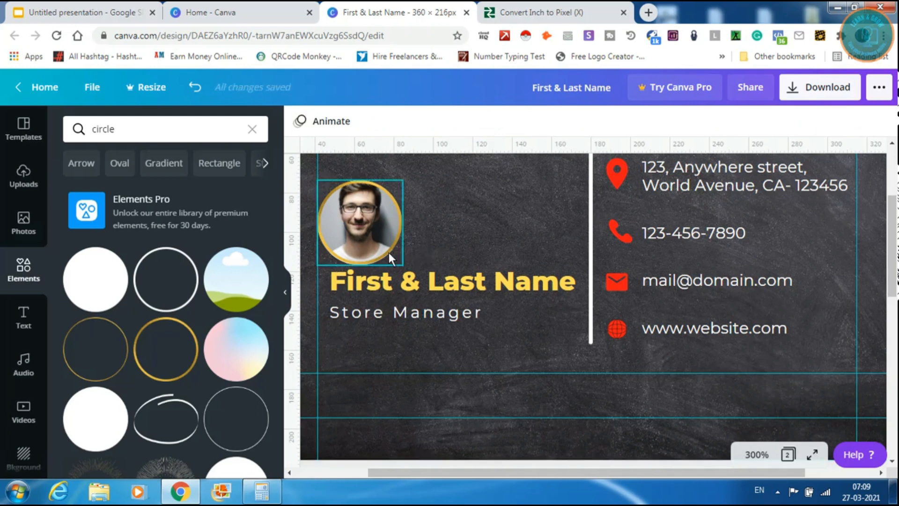
{"action": "left_click", "coordinate": [389, 251]}
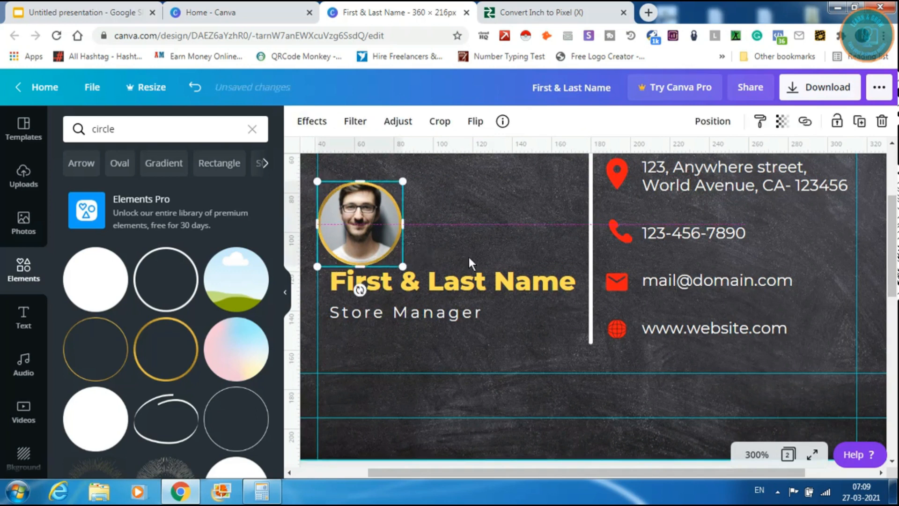
{"action": "key", "text": "Up"}
{"action": "key", "text": "Up"}
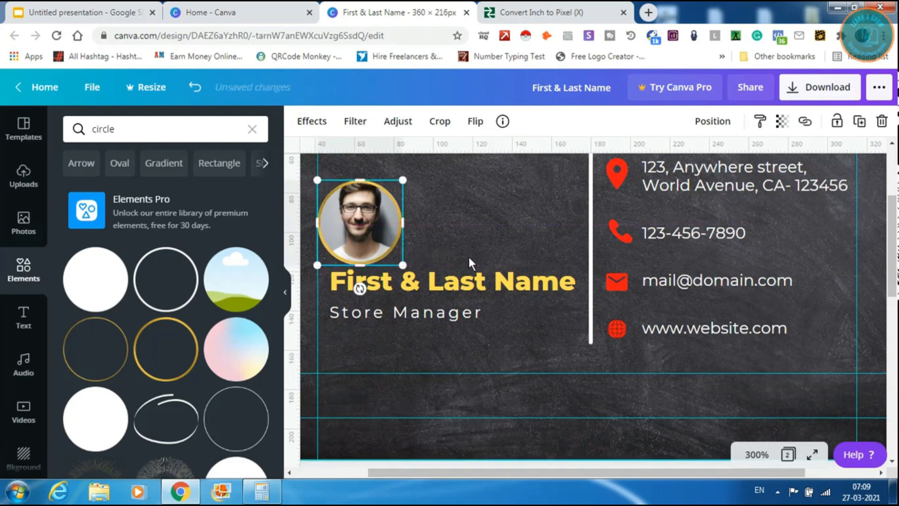
{"action": "key", "text": "Down"}
{"action": "key", "text": "Up"}
{"action": "left_click", "coordinate": [468, 257]}
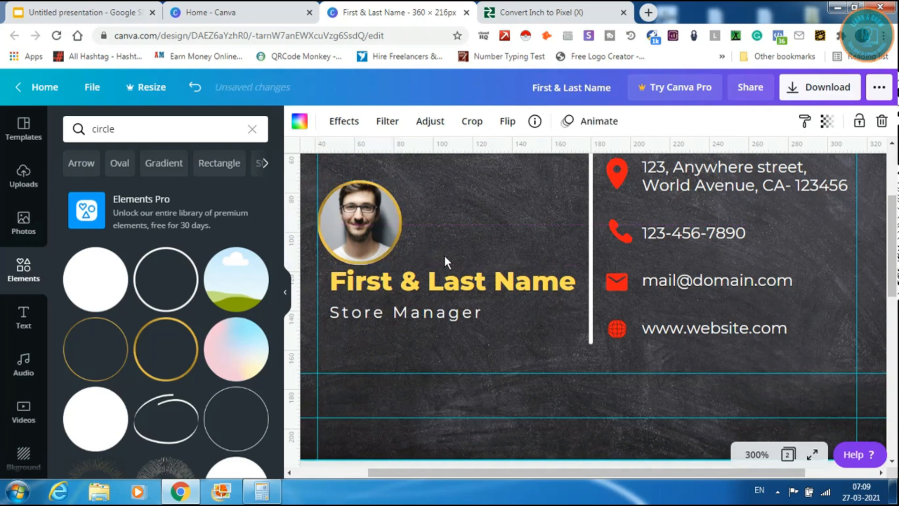
- Group the portrait with its gold ring and shift the group right until it is centred above the name
{"action": "left_click_drag", "start_coordinate": [419, 257], "coordinate": [336, 187]}
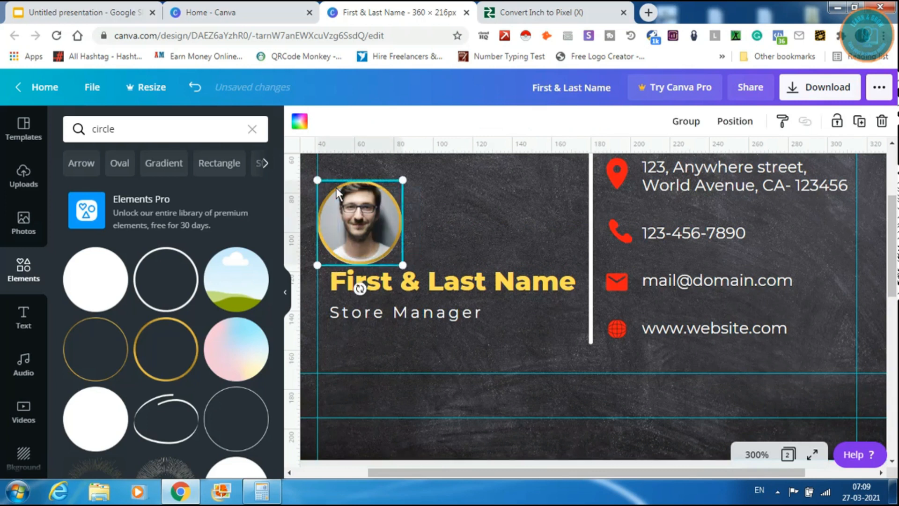
{"action": "left_click", "coordinate": [693, 122]}
{"action": "key", "text": "Right"}
{"action": "key", "text": "Right"}
{"action": "key", "text": "Right"}
{"action": "key", "text": "Right"}
{"action": "key", "text": "Right"}
{"action": "key", "text": "Right"}
{"action": "key", "text": "Right"}
{"action": "key", "text": "Right"}
{"action": "key", "text": "Right"}
{"action": "key", "text": "Right"}
{"action": "key", "text": "Right"}
{"action": "key", "text": "Right"}
{"action": "key", "text": "Right"}
{"action": "key", "text": "Right"}
{"action": "key", "text": "Right"}
{"action": "key", "text": "Right"}
{"action": "key", "text": "Right"}
{"action": "key", "text": "Right"}
{"action": "key", "text": "Right"}
{"action": "key", "text": "Right"}
{"action": "key", "text": "Right"}
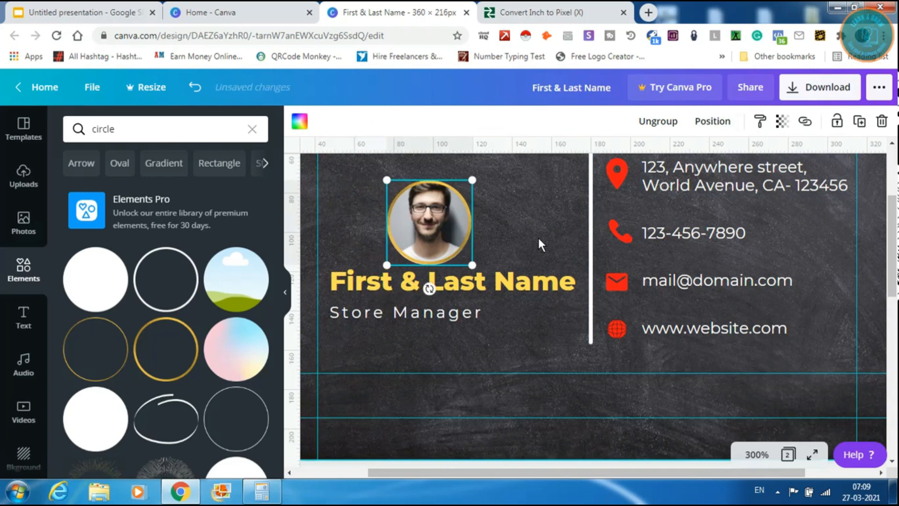
{"action": "key", "text": "Right"}
{"action": "key", "text": "Right"}
{"action": "key", "text": "Right"}
{"action": "key", "text": "Right"}
{"action": "key", "text": "Right"}
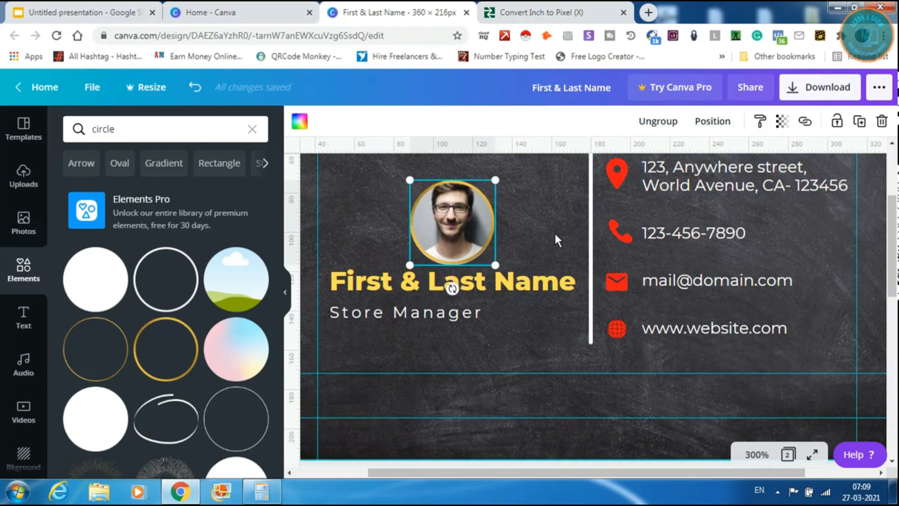
{"action": "left_click", "coordinate": [554, 231]}
- Review both card sides, download all pages as PNG, and dismiss the Canva Pro offer
{"action": "left_click", "coordinate": [750, 452]}
{"action": "left_click", "coordinate": [744, 391]}
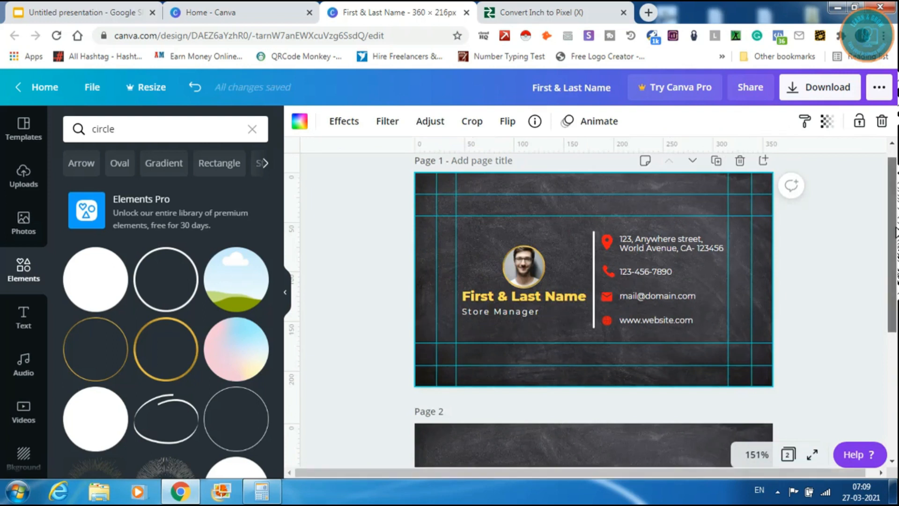
{"action": "scroll", "coordinate": [884, 315], "scroll_direction": "down", "scroll_amount": 3}
{"action": "scroll", "coordinate": [883, 319], "scroll_direction": "down", "scroll_amount": 2}
{"action": "scroll", "coordinate": [884, 346], "scroll_direction": "up", "scroll_amount": 5}
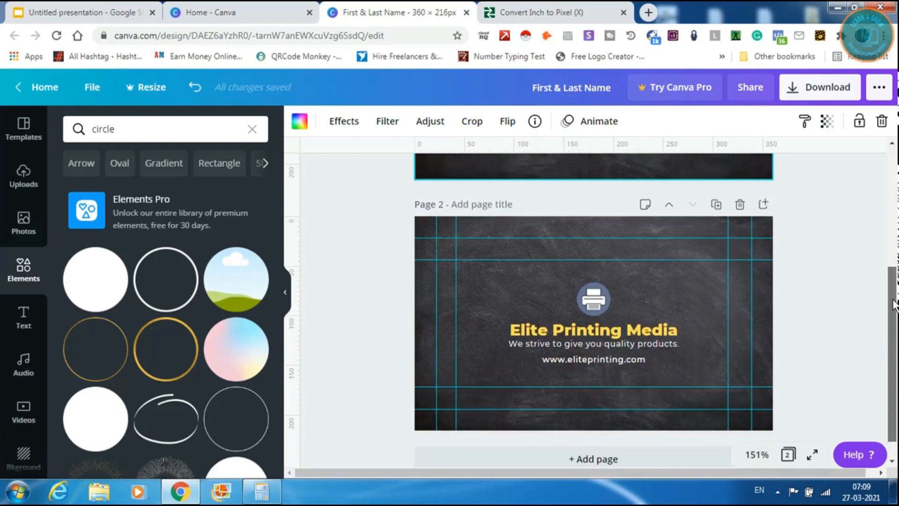
{"action": "left_click", "coordinate": [816, 86]}
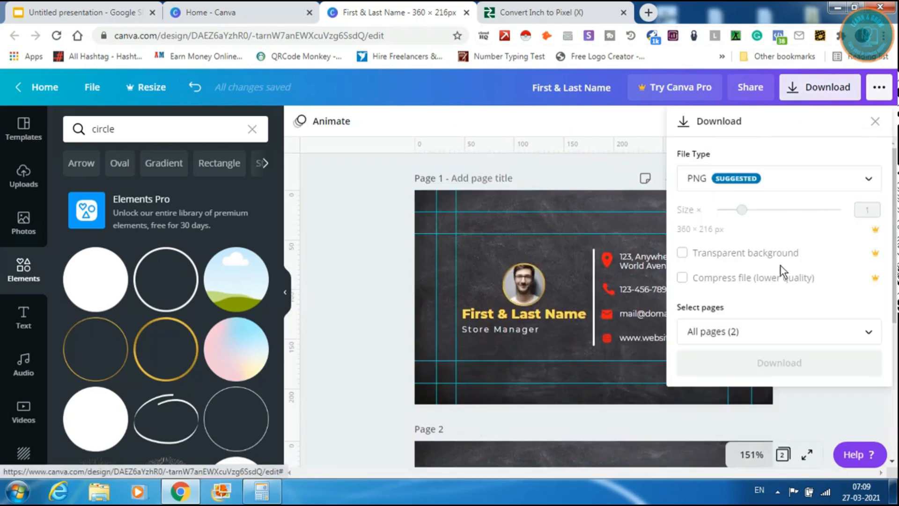
{"action": "left_click", "coordinate": [735, 362]}
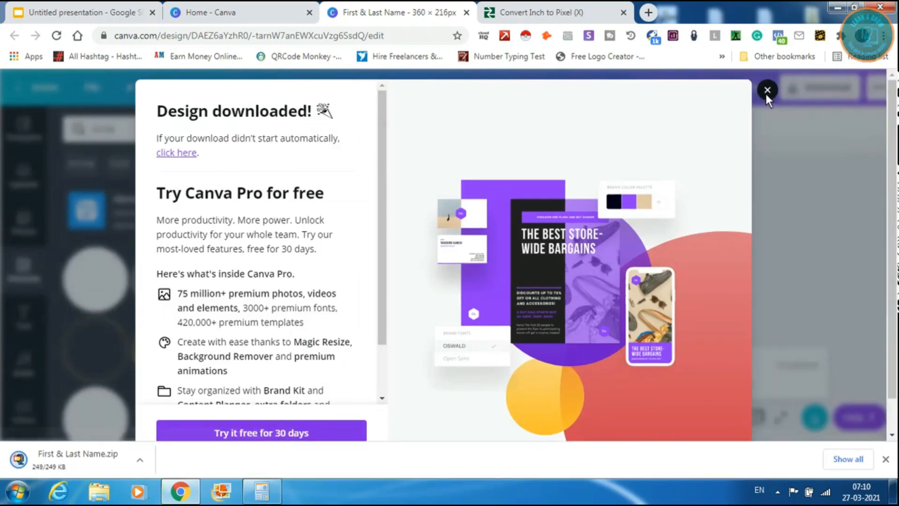
{"action": "left_click", "coordinate": [766, 92]}
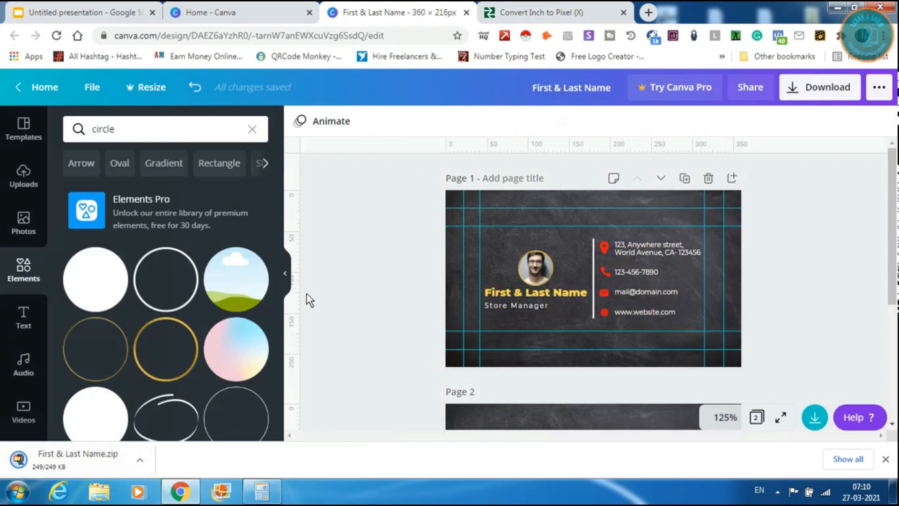
- Locate the downloaded First & Last Name.zip in its folder and open it with Windows Explorer
{"action": "left_click", "coordinate": [142, 461]}
{"action": "left_click", "coordinate": [159, 362]}
{"action": "left_click", "coordinate": [895, 376]}
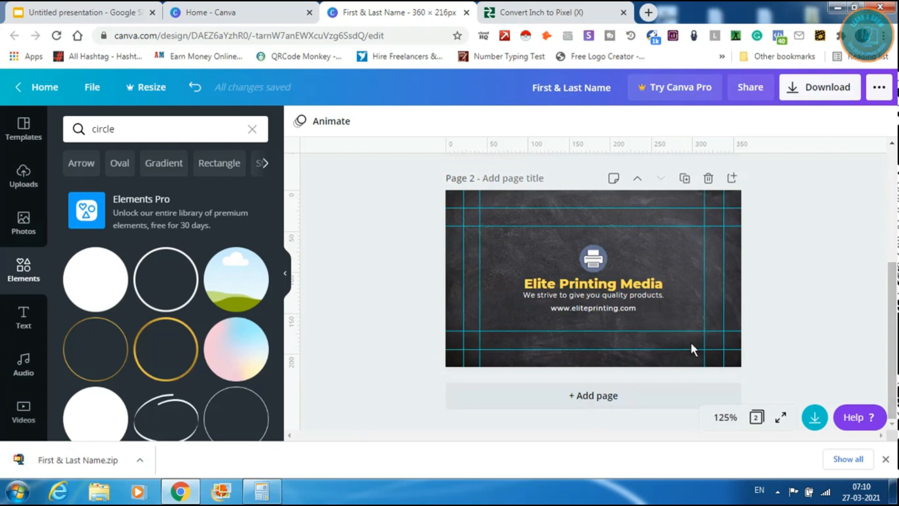
{"action": "left_click", "coordinate": [139, 460]}
{"action": "left_click", "coordinate": [192, 424]}
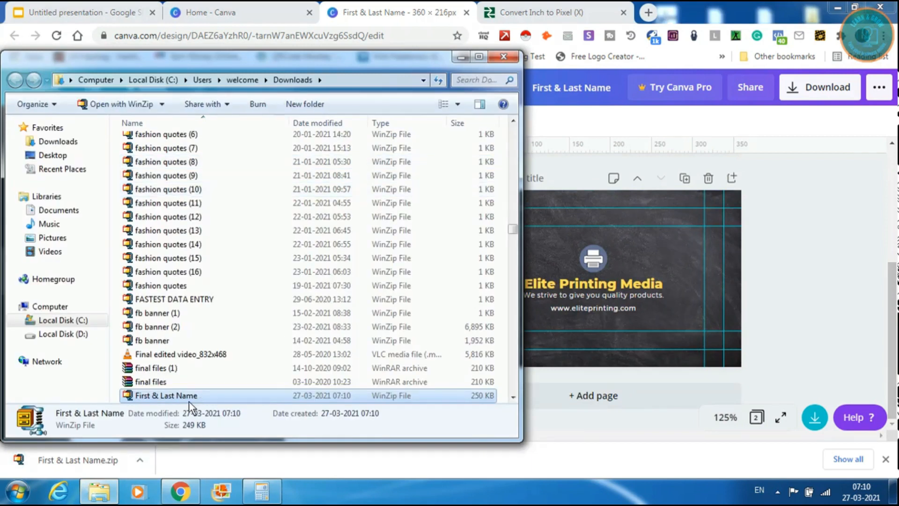
{"action": "right_click", "coordinate": [187, 399]}
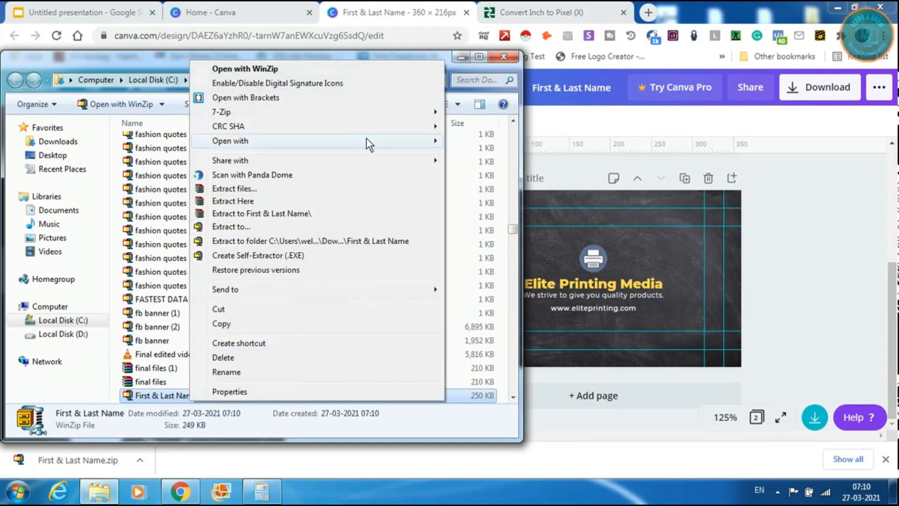
{"action": "mouse_move", "coordinate": [383, 140]}
{"action": "left_click", "coordinate": [478, 154]}
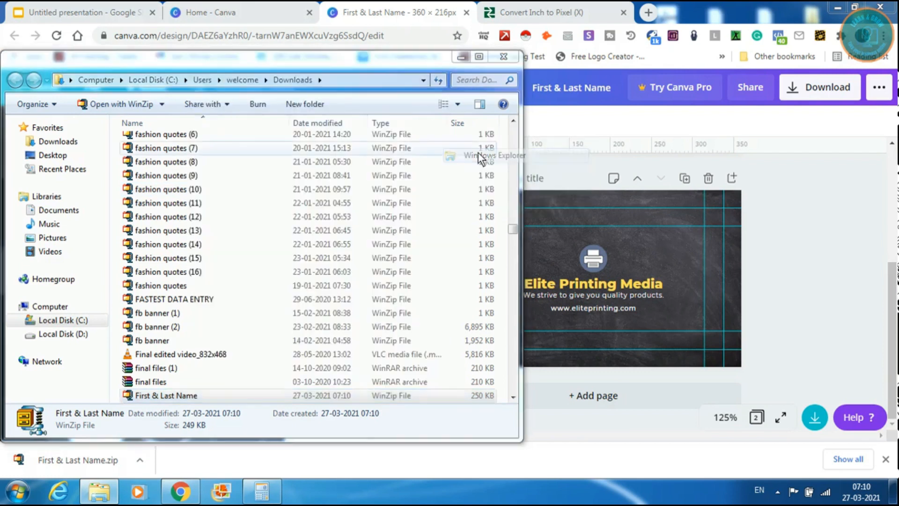
- Open image 1 from the archive and inspect the card's front at different zoom levels
{"action": "left_click", "coordinate": [179, 162]}
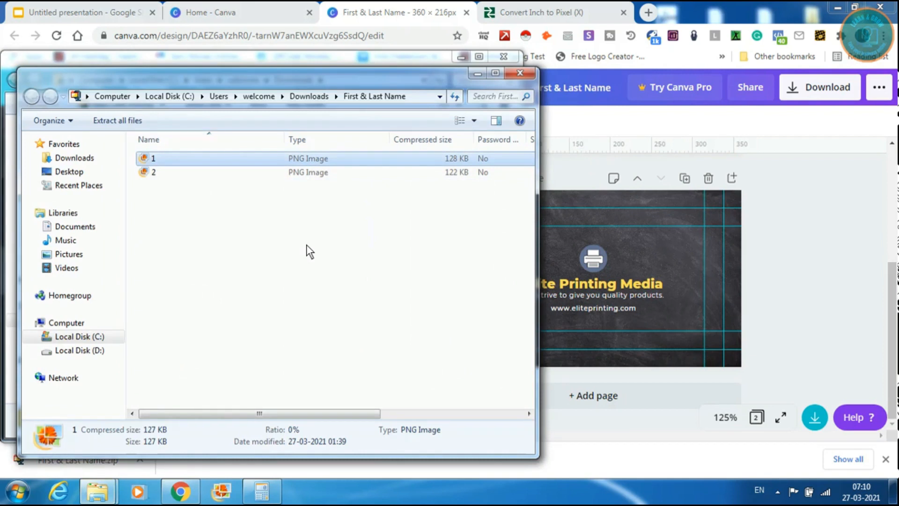
{"action": "key", "text": "Return"}
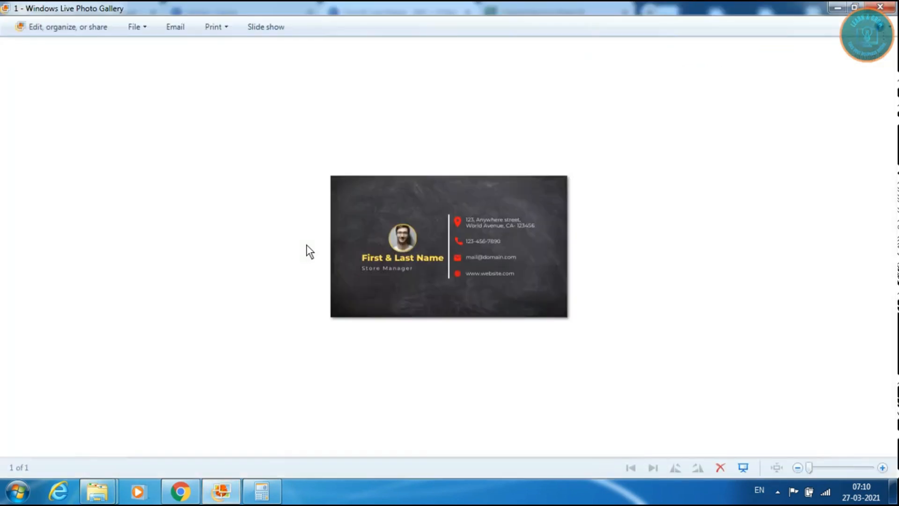
{"action": "left_click", "coordinate": [842, 467]}
{"action": "left_click", "coordinate": [841, 467]}
{"action": "left_click", "coordinate": [845, 468]}
{"action": "left_click", "coordinate": [845, 468]}
{"action": "left_click", "coordinate": [821, 466]}
{"action": "left_click", "coordinate": [820, 467]}
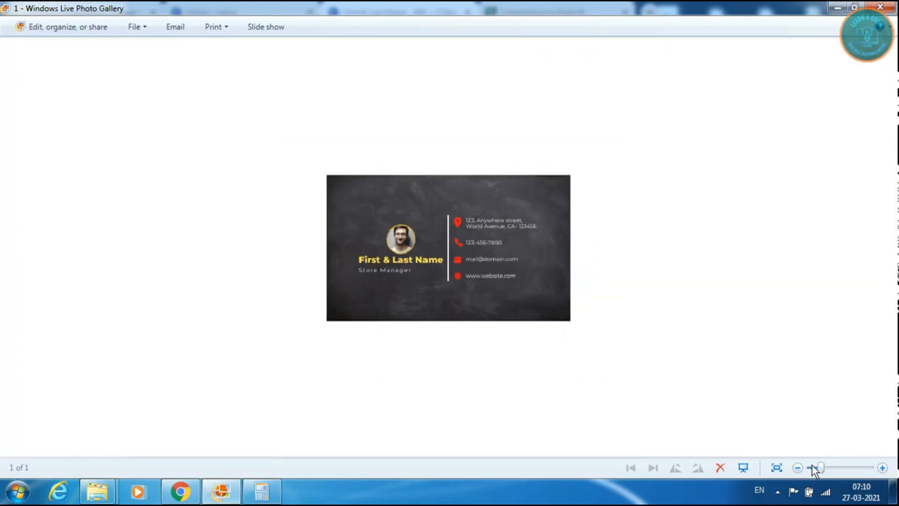
{"action": "left_click", "coordinate": [814, 467]}
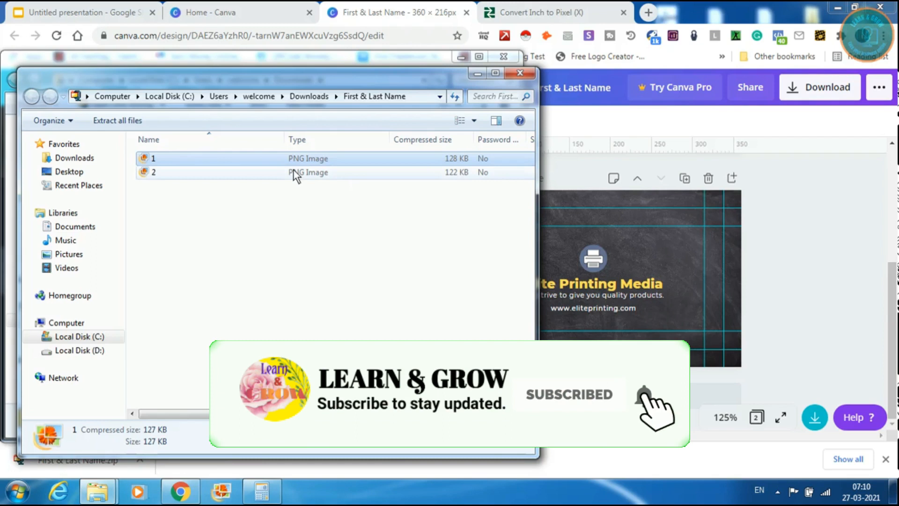
- View image 2 with the card's back, close the viewer and archive window, and return to the Canva design
{"action": "double_click", "coordinate": [283, 172]}
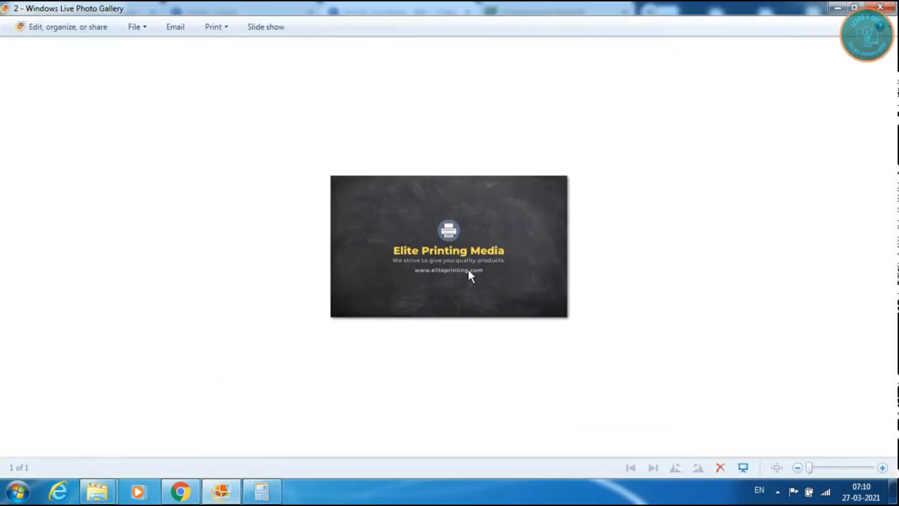
{"action": "left_click", "coordinate": [881, 6]}
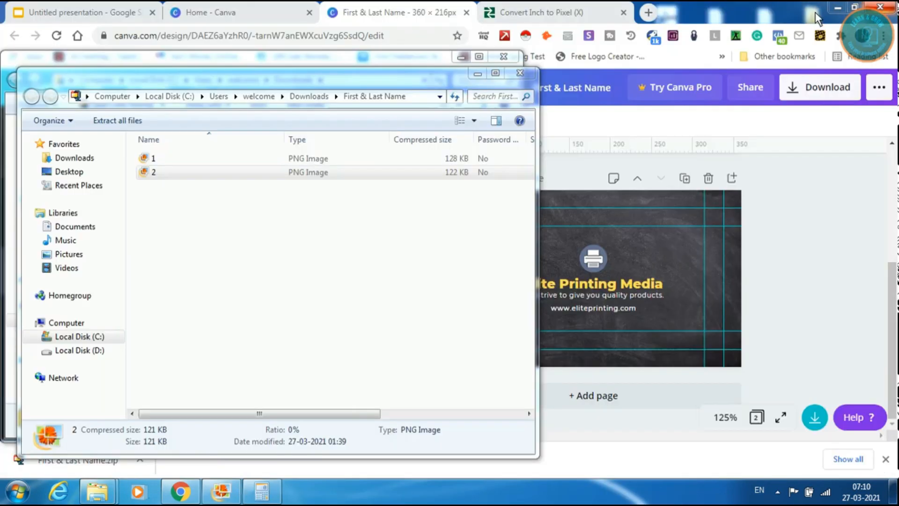
{"action": "left_click", "coordinate": [520, 73]}
{"action": "left_click", "coordinate": [809, 195]}
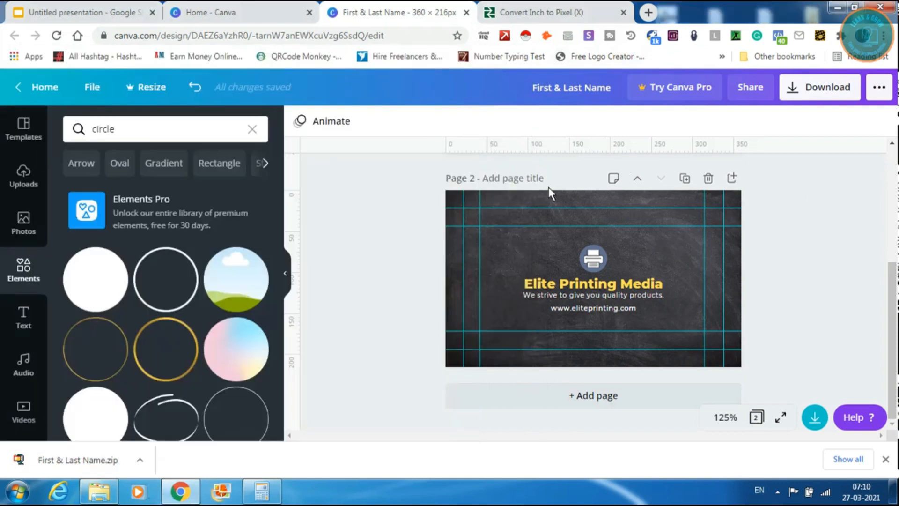
{"action": "left_click", "coordinate": [885, 459]}
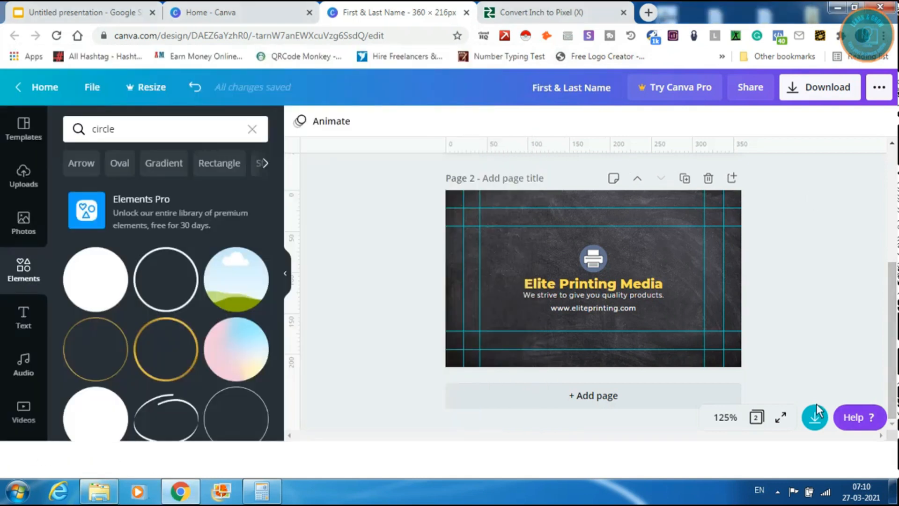